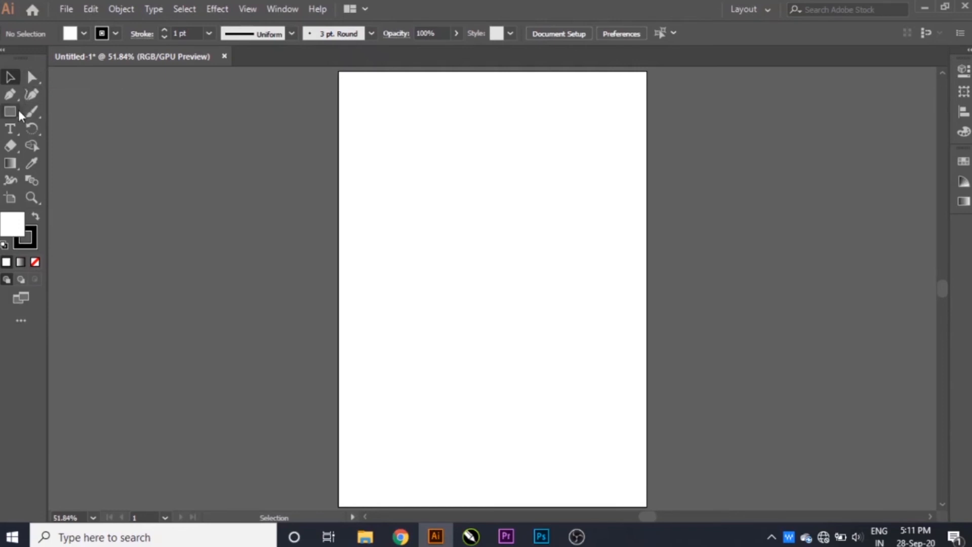
Draw a straight horizontal line across the upper part of the artboard with the Line Segment tool
{"action": "left_click_drag", "start_coordinate": [14, 112], "coordinate": [89, 180]}
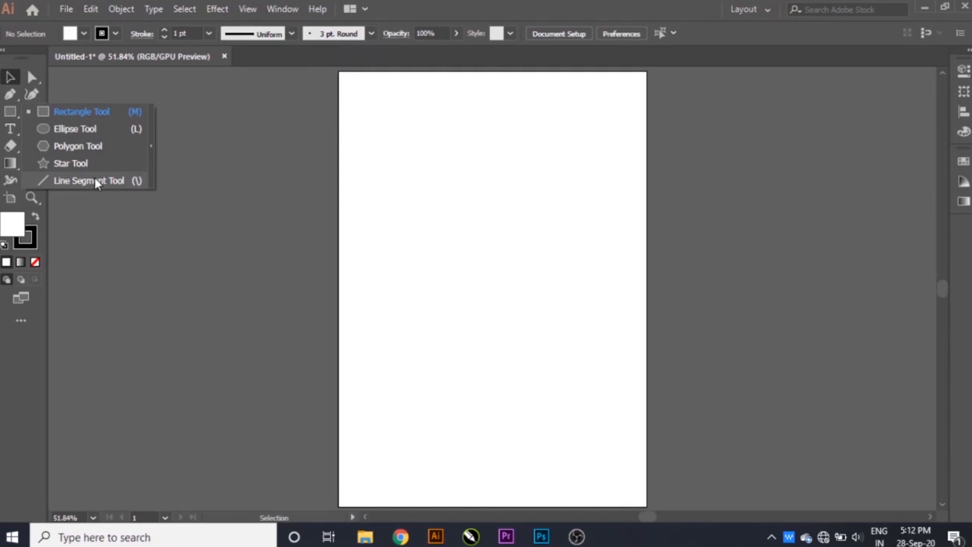
{"action": "left_click", "coordinate": [95, 180]}
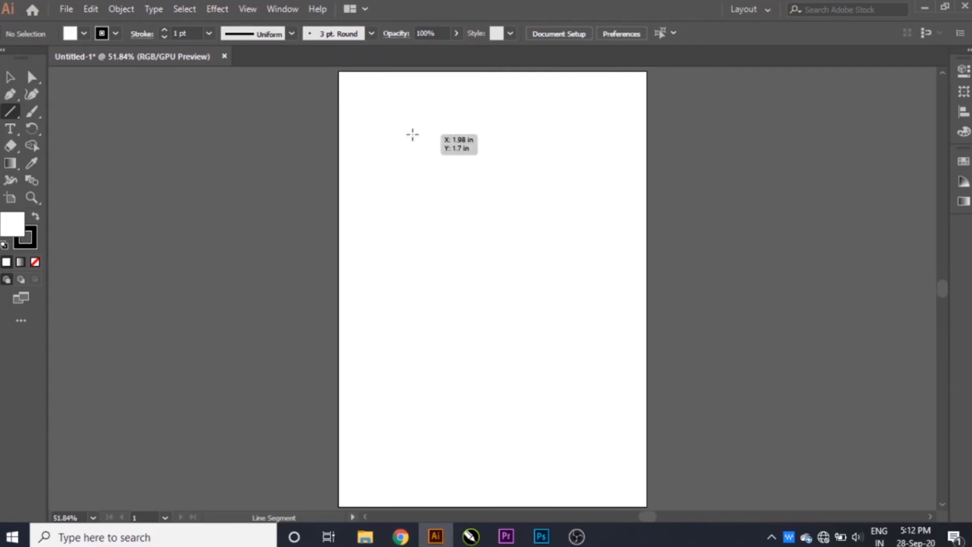
{"action": "left_click_drag", "start_coordinate": [413, 134], "coordinate": [578, 137]}
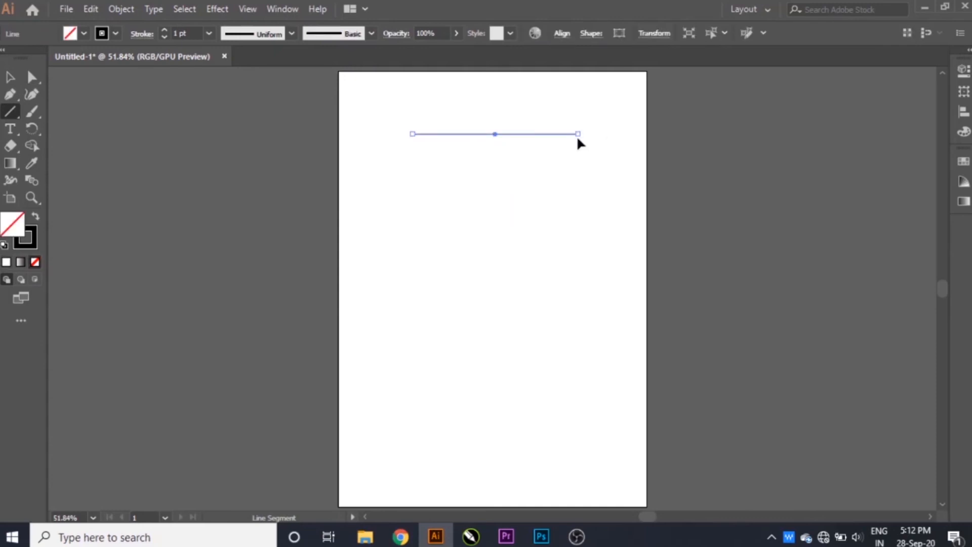
Remove the line's stroke so only its path shows, and restore the solid black stroke
{"action": "left_click", "coordinate": [32, 78]}
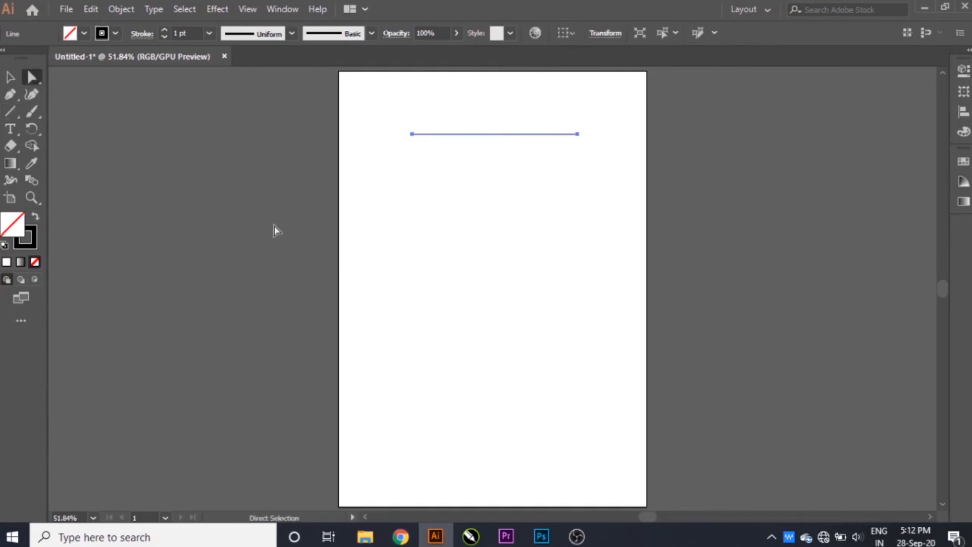
{"action": "key", "text": "ctrl"}
{"action": "key", "text": "ctrl+1"}
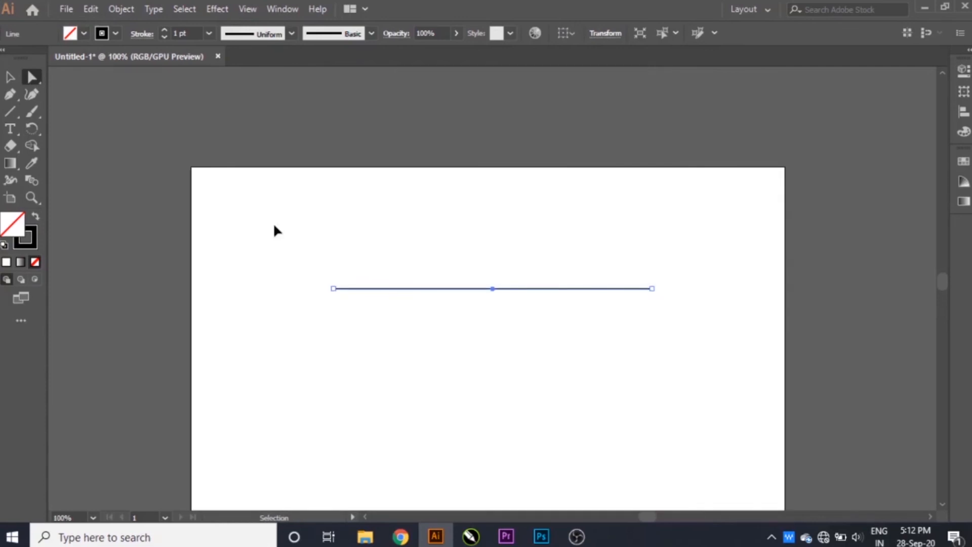
{"action": "key", "text": "ctrl+plus"}
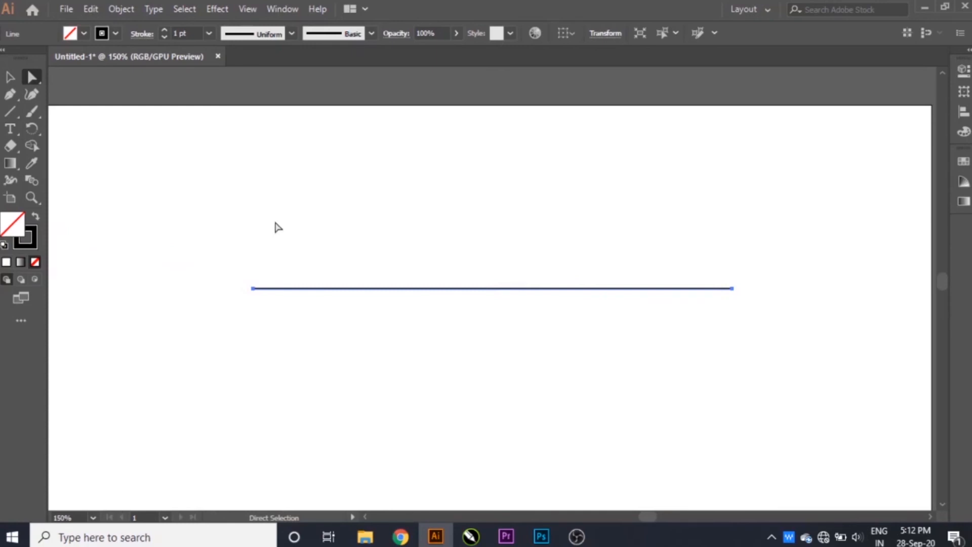
{"action": "left_click", "coordinate": [243, 9]}
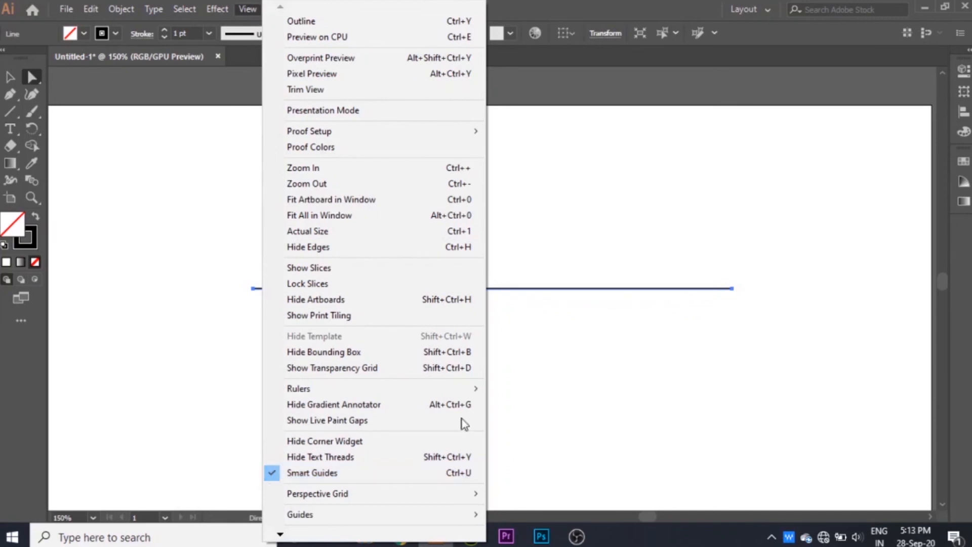
{"action": "left_click", "coordinate": [247, 9]}
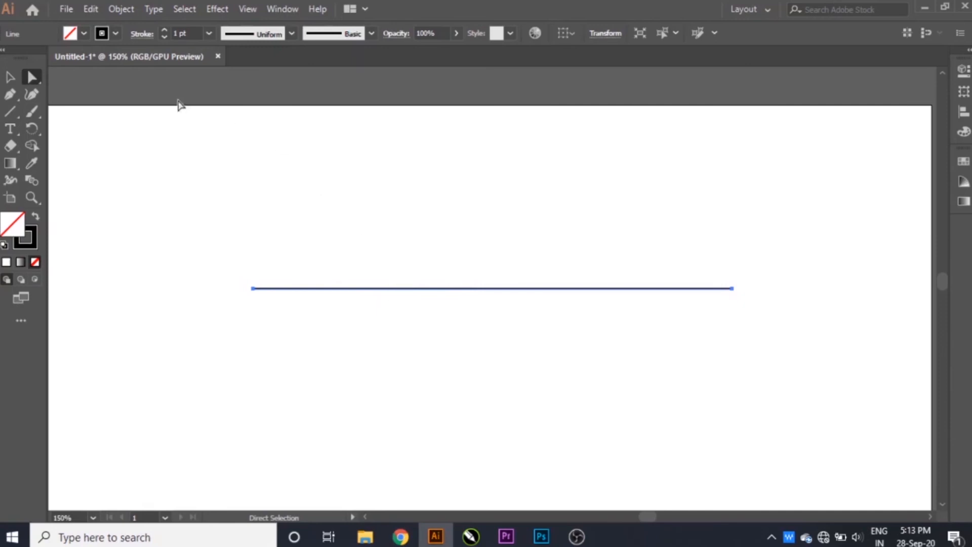
{"action": "left_click", "coordinate": [33, 239]}
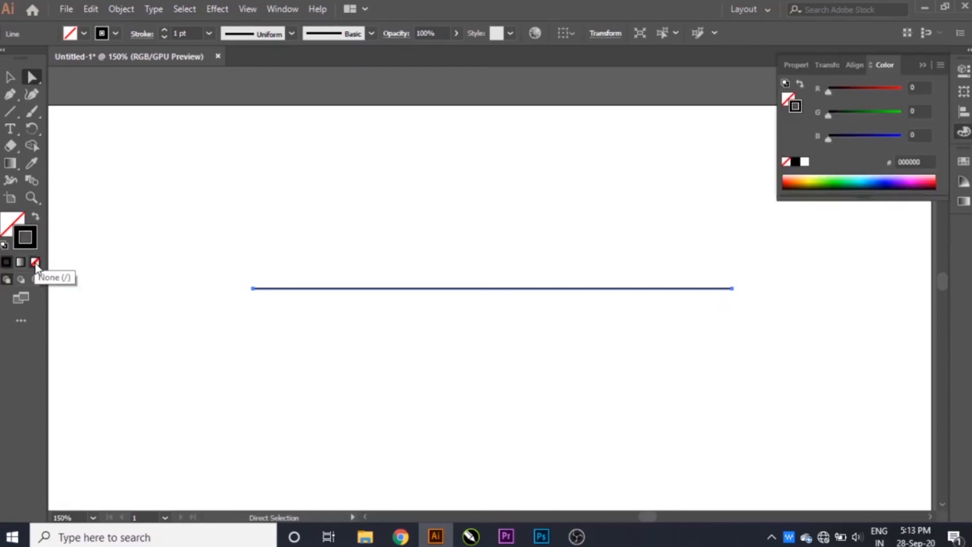
{"action": "left_click", "coordinate": [35, 262]}
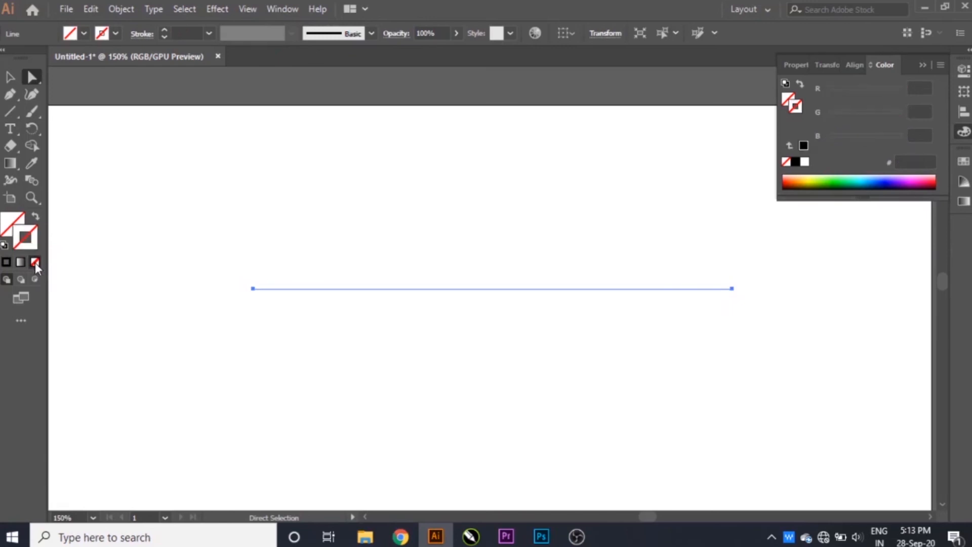
{"action": "left_click", "coordinate": [922, 64]}
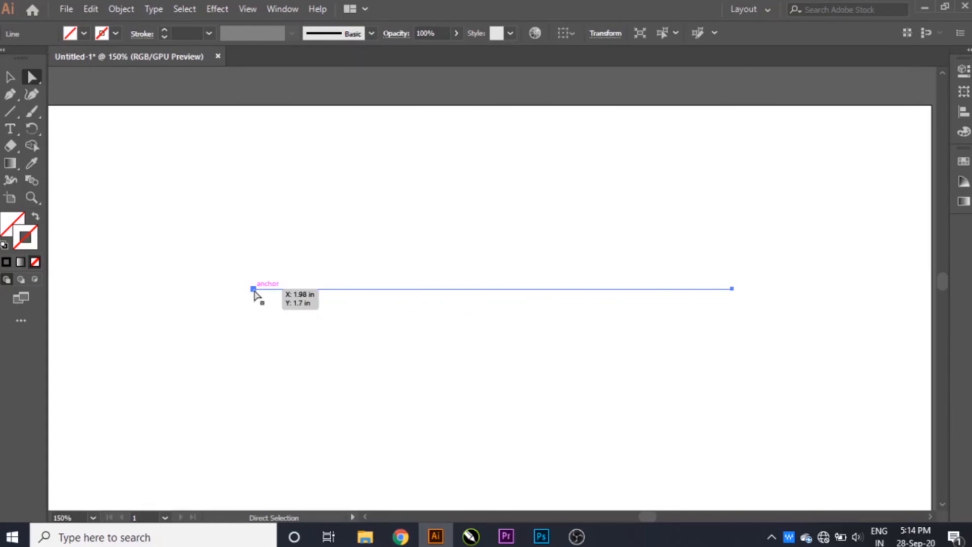
{"action": "left_click", "coordinate": [8, 262]}
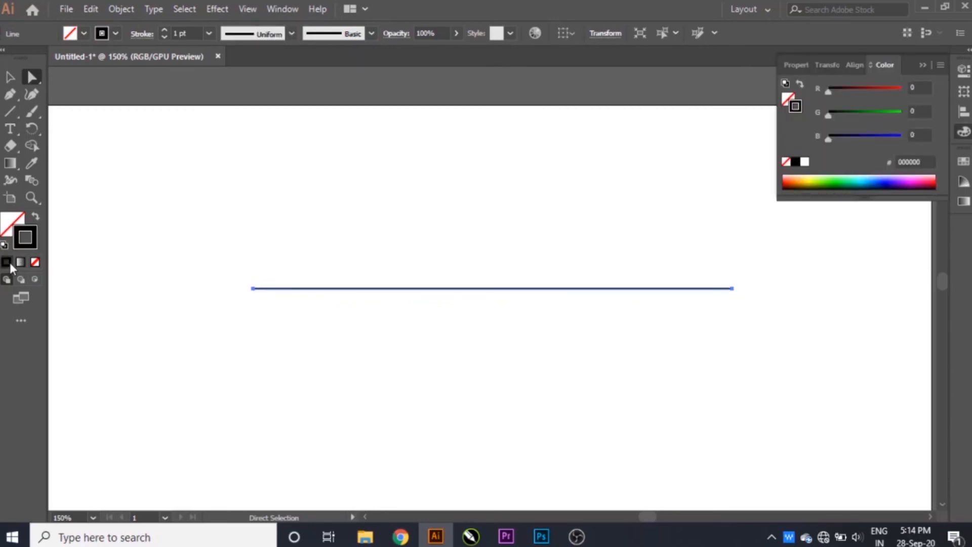
Tilt the line by moving its left anchor point to about X 1.74 in, Y 1.02 in
{"action": "left_click", "coordinate": [252, 290]}
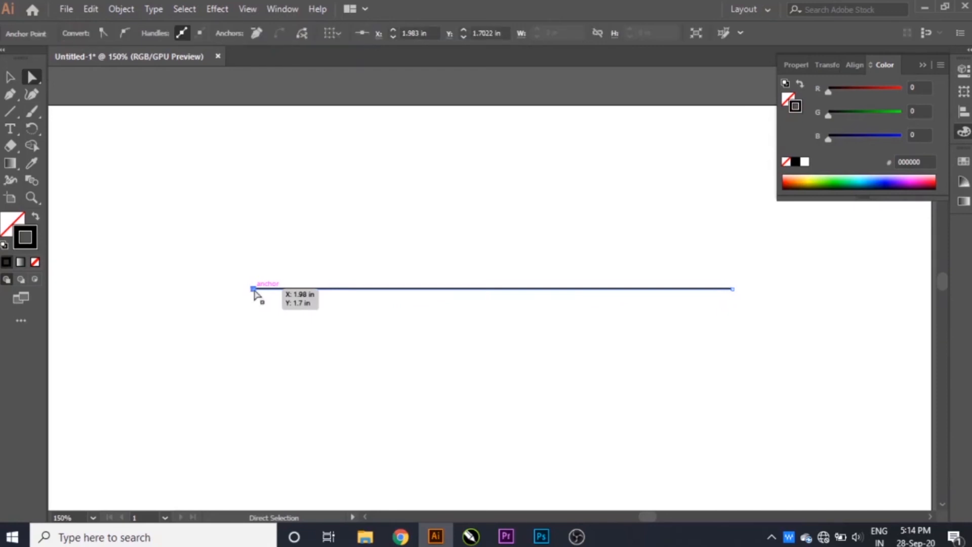
{"action": "left_click_drag", "start_coordinate": [253, 290], "coordinate": [284, 389]}
{"action": "left_click_drag", "start_coordinate": [284, 389], "coordinate": [227, 216]}
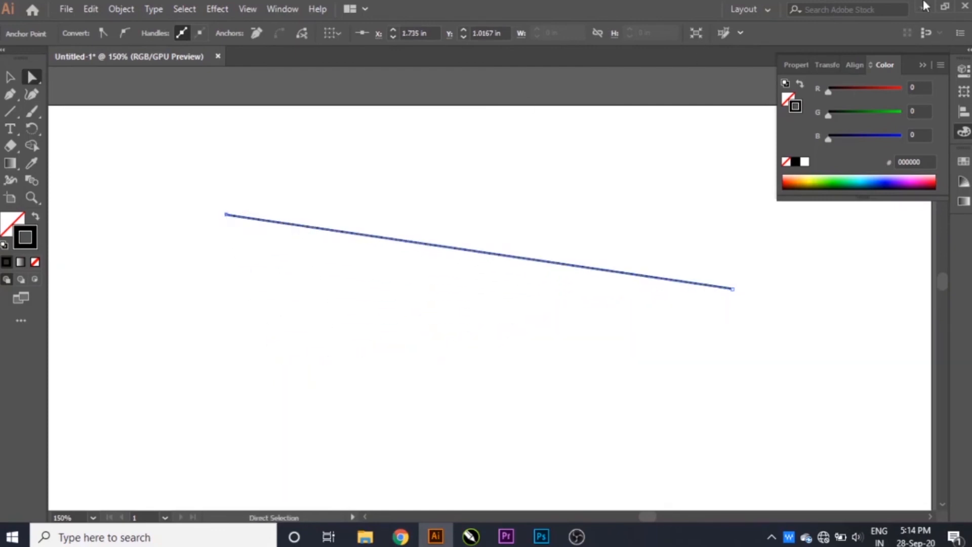
{"action": "left_click", "coordinate": [924, 65]}
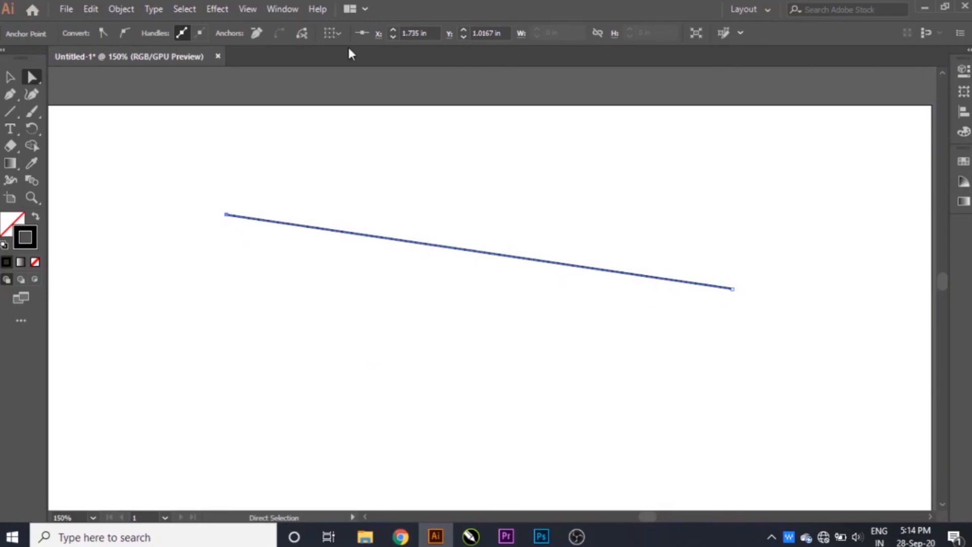
Delete the line, including its remaining right anchor point
{"action": "key", "text": "Delete"}
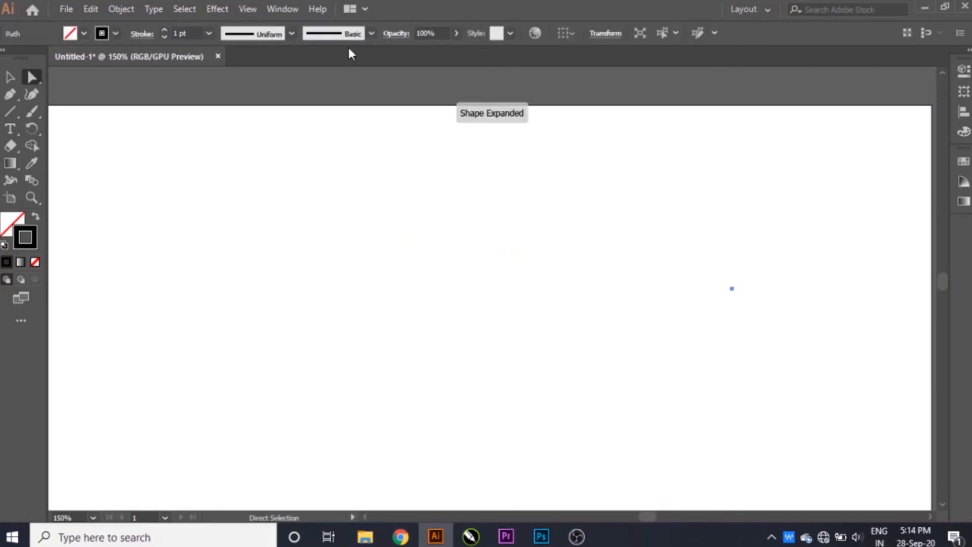
{"action": "left_click_drag", "start_coordinate": [768, 299], "coordinate": [601, 245]}
{"action": "key", "text": "Delete"}
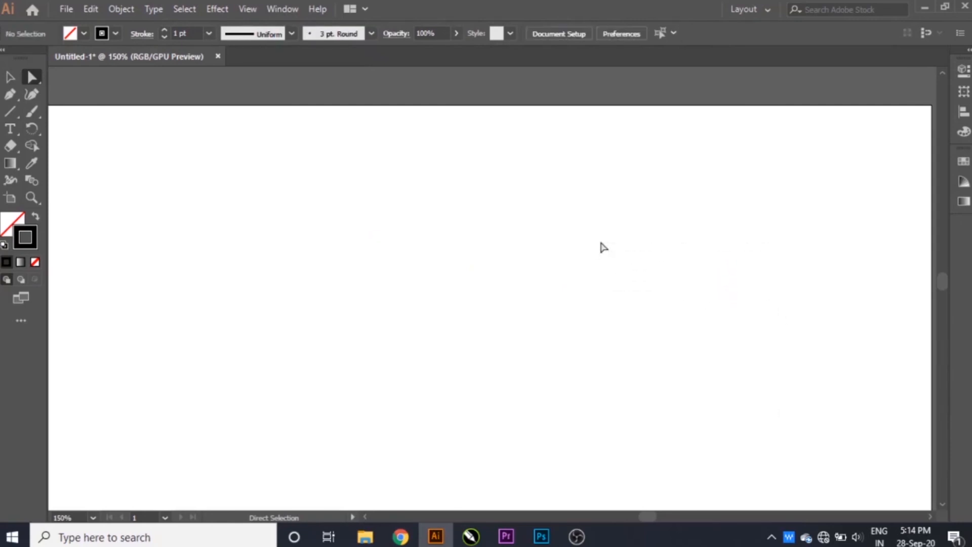
Draw an unfilled square about 1.95 in wide with a black outline near the artboard's upper right edge
{"action": "left_click", "coordinate": [12, 113]}
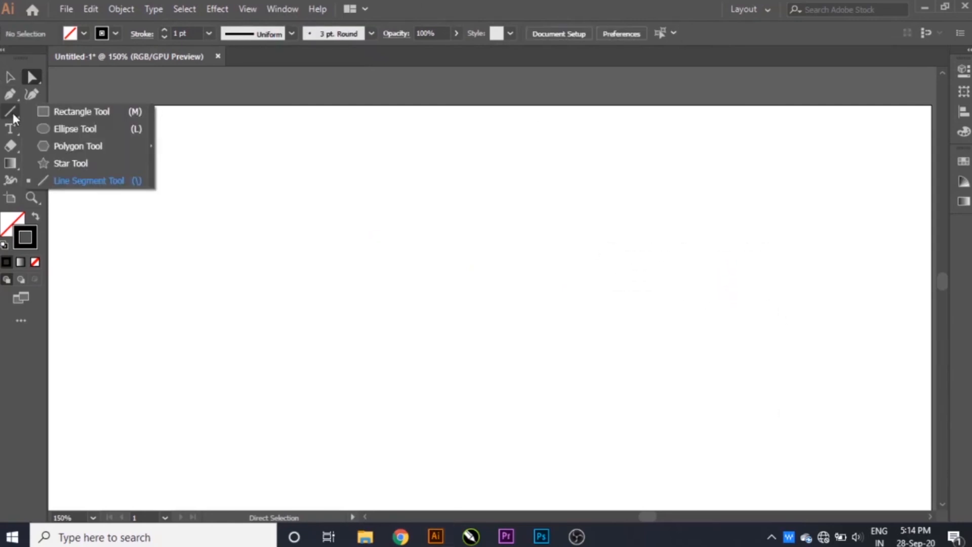
{"action": "left_click", "coordinate": [101, 109]}
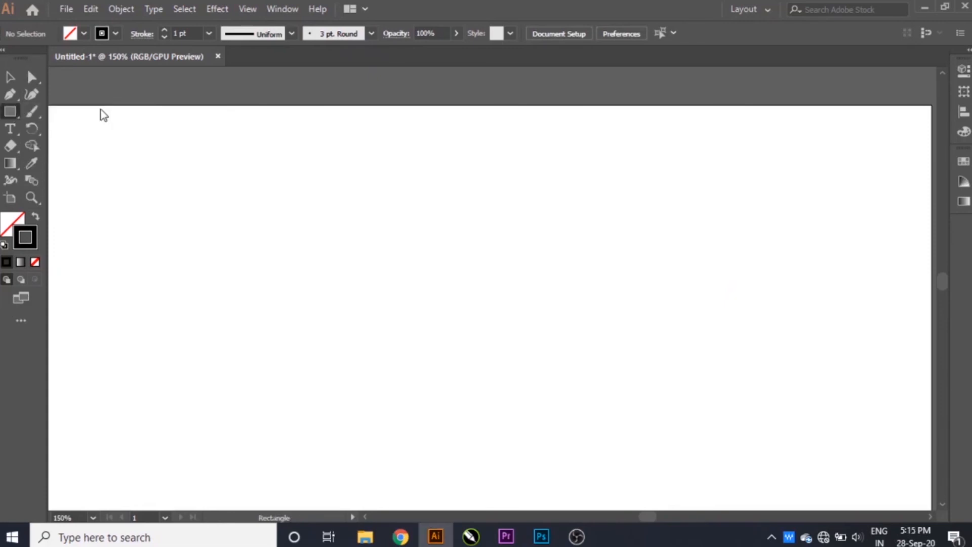
{"action": "key", "text": "ctrl"}
{"action": "key", "text": "ctrl+0"}
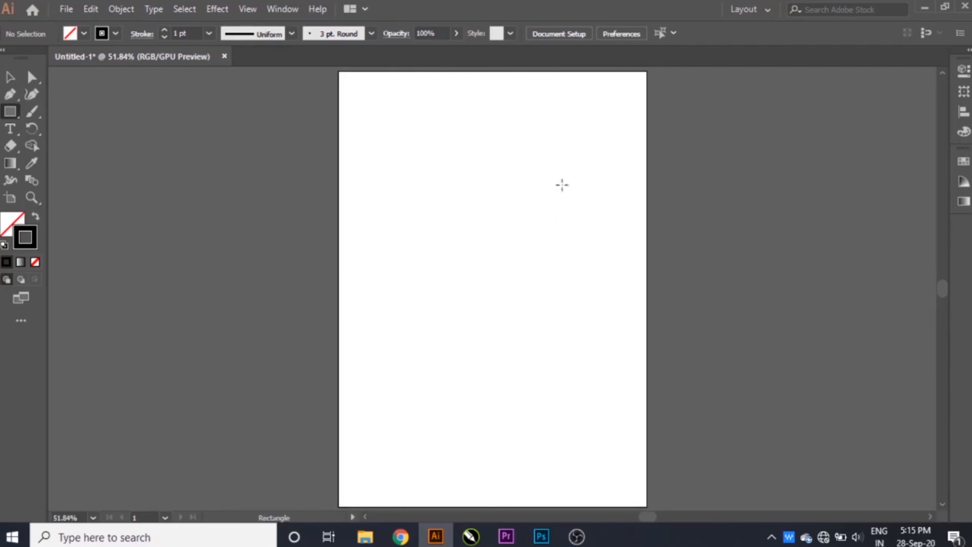
{"action": "left_click_drag", "start_coordinate": [559, 159], "coordinate": [602, 230]}
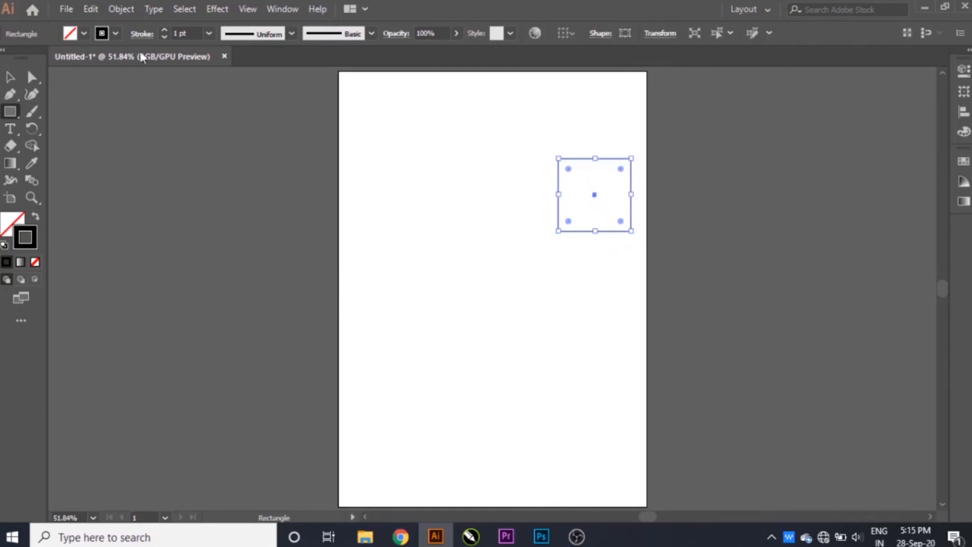
Draw an unfilled circle with a black outline in the lower left half of the artboard using the Ellipse tool
{"action": "left_click", "coordinate": [16, 112]}
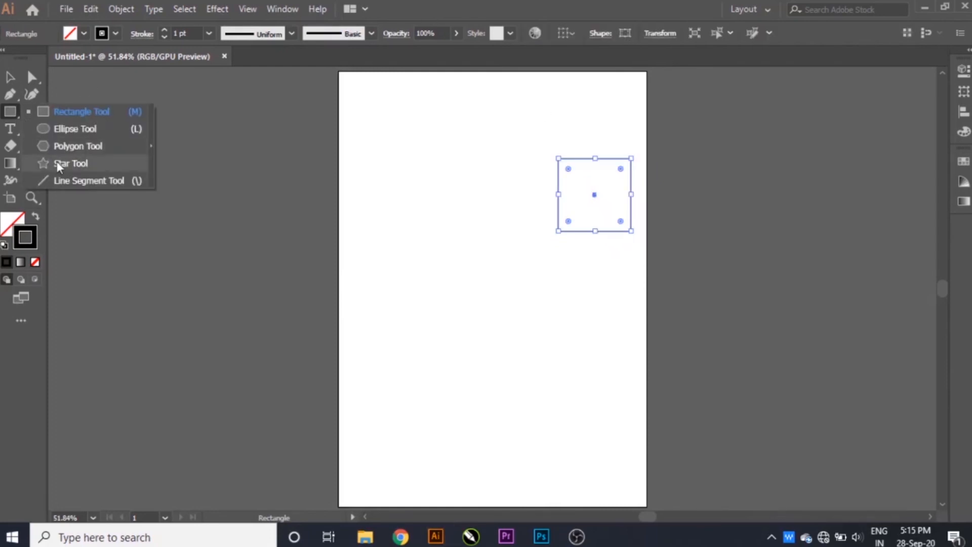
{"action": "left_click", "coordinate": [90, 131]}
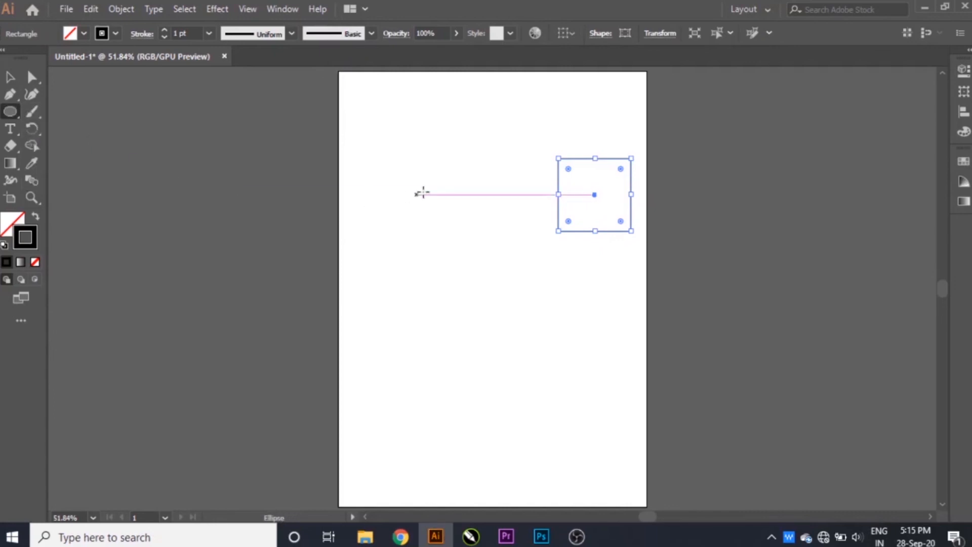
{"action": "left_click_drag", "start_coordinate": [398, 306], "coordinate": [508, 401]}
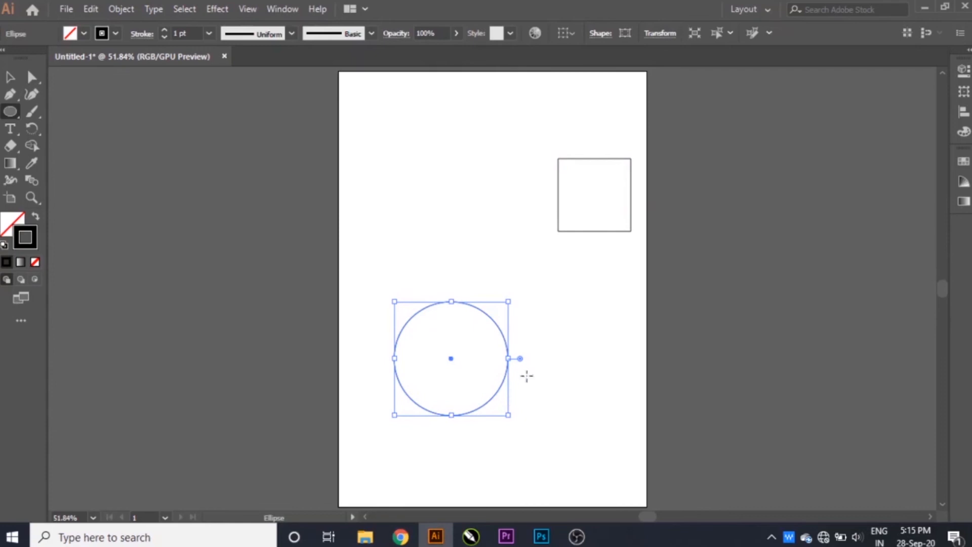
Try reshaping the square by moving only its upper-right anchor point with Direct Selection, and undo the changes
{"action": "left_click", "coordinate": [37, 81]}
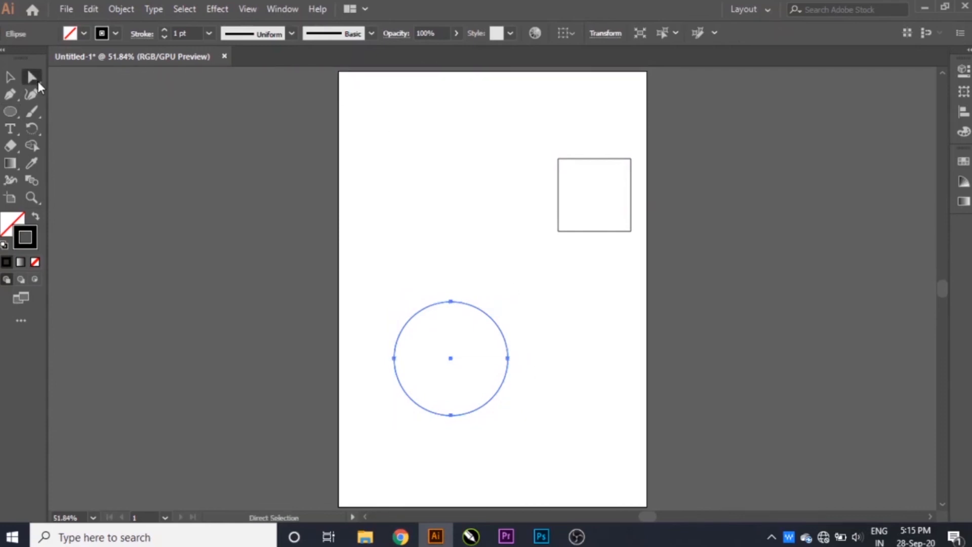
{"action": "left_click", "coordinate": [596, 160]}
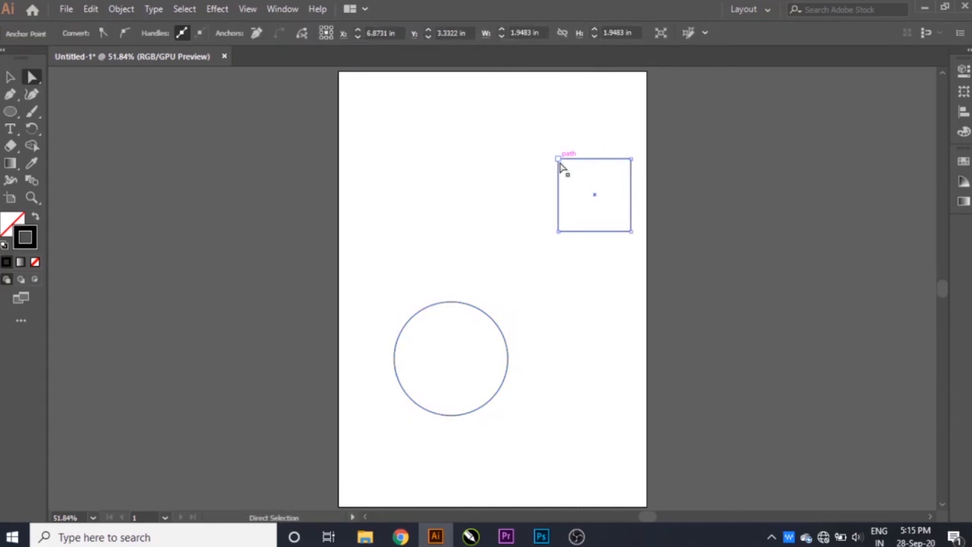
{"action": "key", "text": "ctrl+1"}
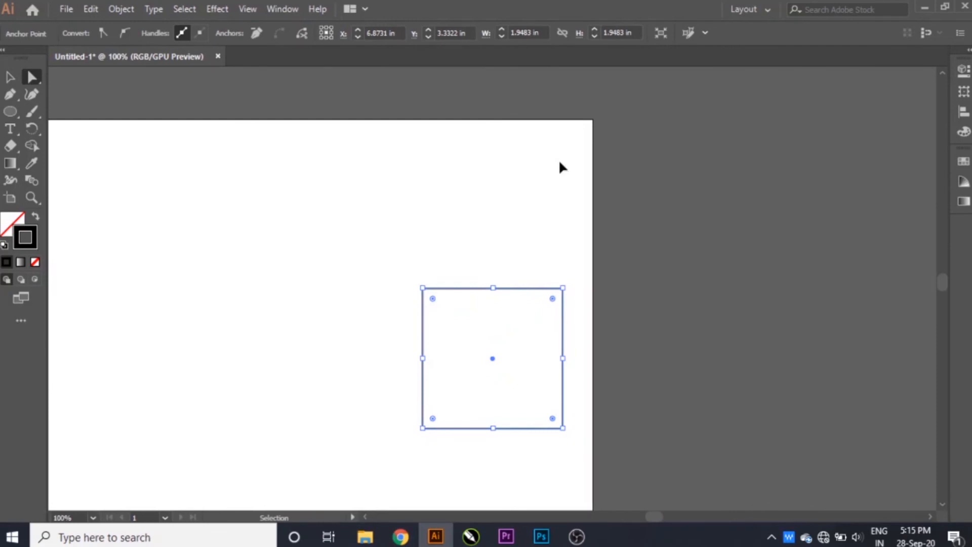
{"action": "scroll", "coordinate": [512, 342], "scroll_direction": "down", "scroll_amount": 5}
{"action": "scroll", "coordinate": [512, 343], "scroll_direction": "up", "scroll_amount": 2}
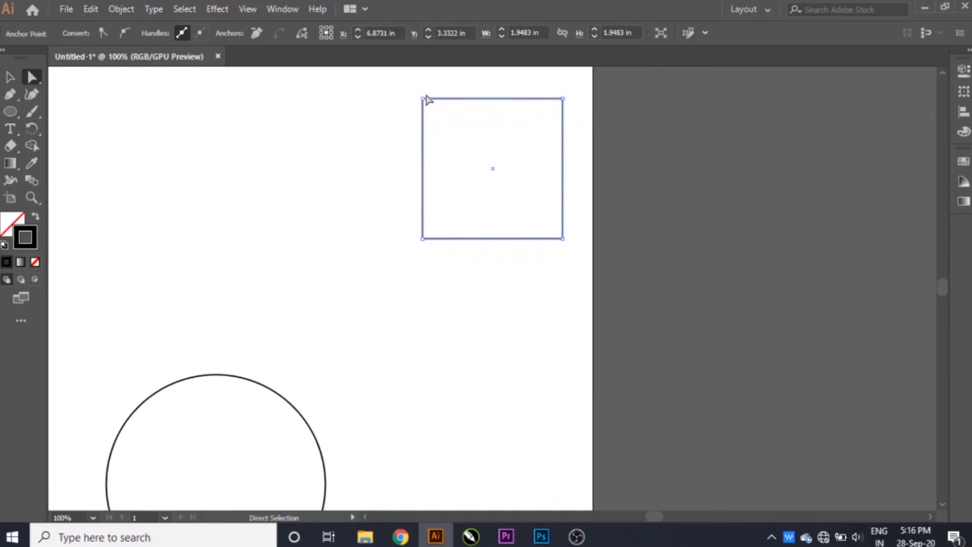
{"action": "left_click", "coordinate": [563, 99]}
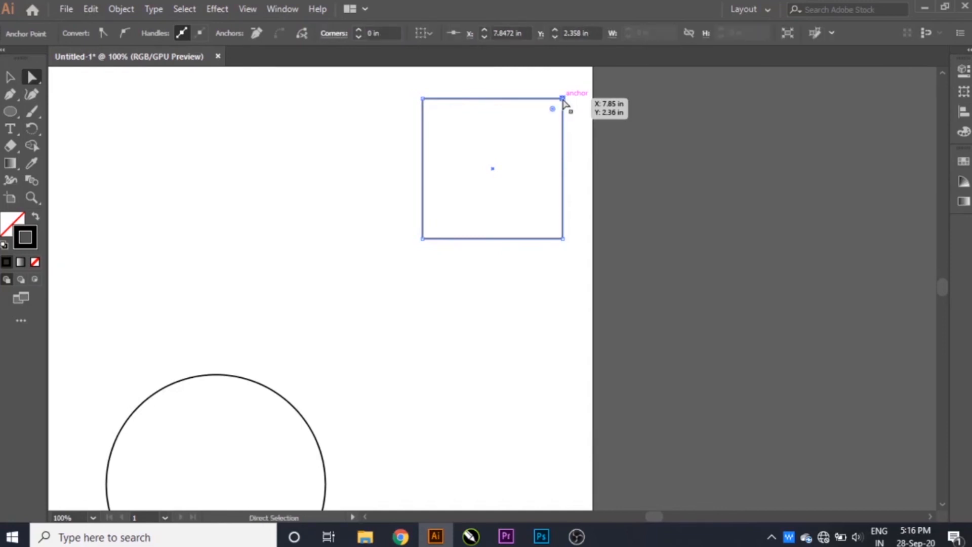
{"action": "left_click_drag", "start_coordinate": [563, 99], "coordinate": [445, 357]}
{"action": "left_click_drag", "start_coordinate": [444, 358], "coordinate": [565, 245]}
{"action": "key", "text": "ctrl+z"}
{"action": "key", "text": "ctrl+z"}
{"action": "key", "text": "ctrl+z"}
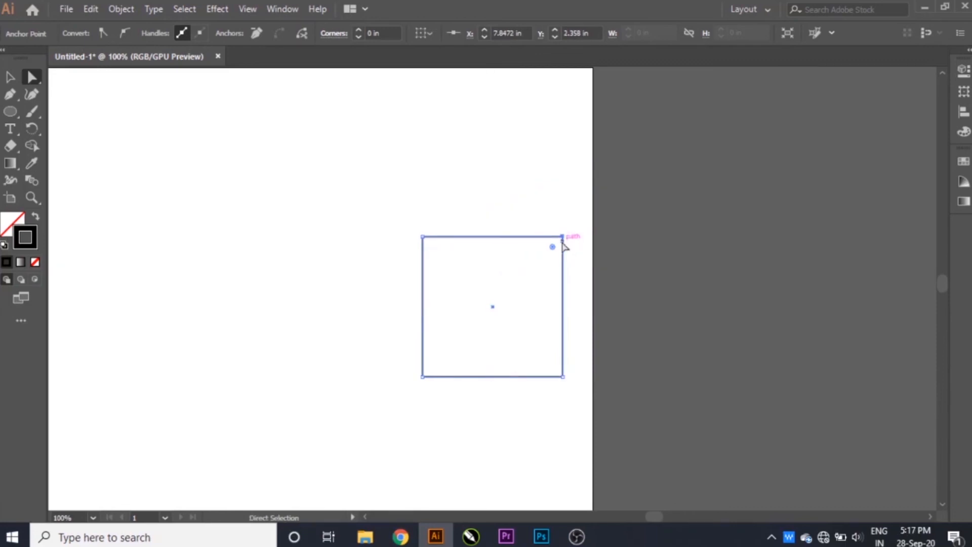
Round the square's upper-right corner up to a 1.95 in radius with its corner widget, and return it to a sharp corner
{"action": "left_click", "coordinate": [562, 237]}
{"action": "left_click_drag", "start_coordinate": [553, 249], "coordinate": [458, 362]}
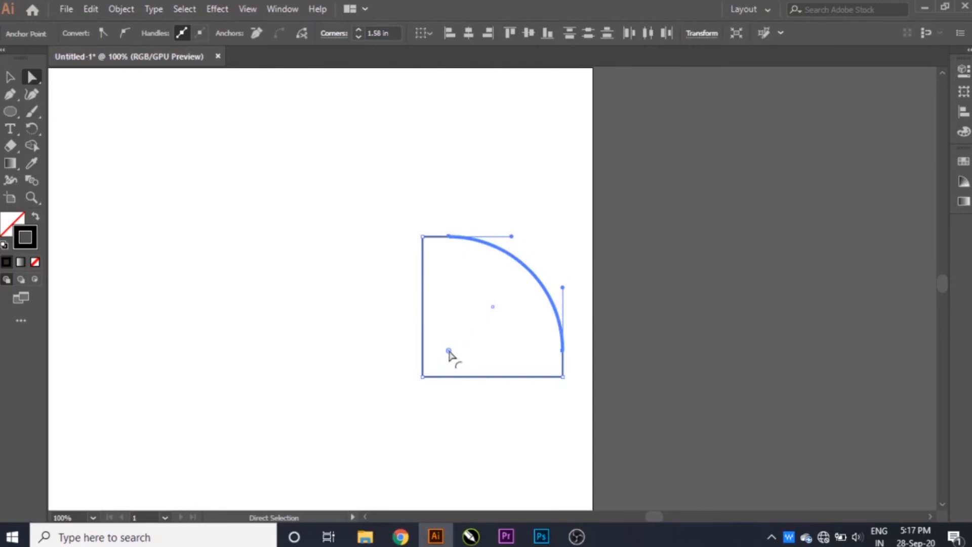
{"action": "left_click_drag", "start_coordinate": [448, 350], "coordinate": [405, 432]}
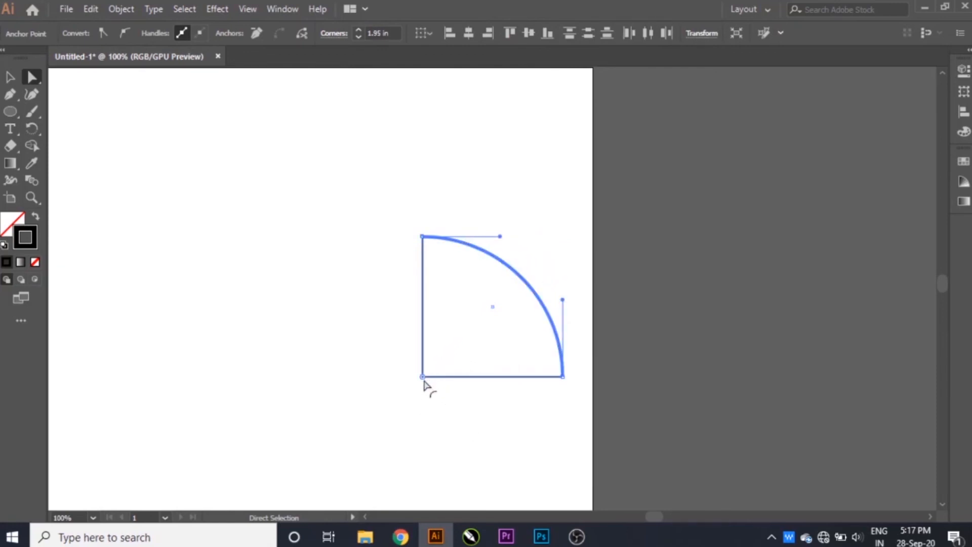
{"action": "left_click_drag", "start_coordinate": [423, 378], "coordinate": [601, 232]}
Try reshaping the circle by moving direction handles of its upper, right and left anchor points with Direct Selection, and undo the changes
{"action": "scroll", "coordinate": [434, 293], "scroll_direction": "down", "scroll_amount": 5}
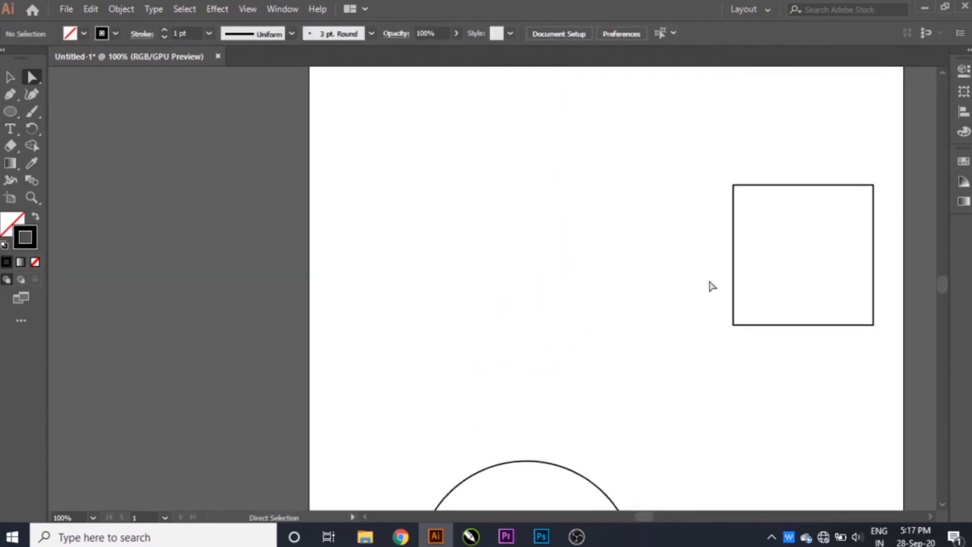
{"action": "scroll", "coordinate": [710, 284], "scroll_direction": "down", "scroll_amount": 6}
{"action": "scroll", "coordinate": [709, 284], "scroll_direction": "up", "scroll_amount": 1}
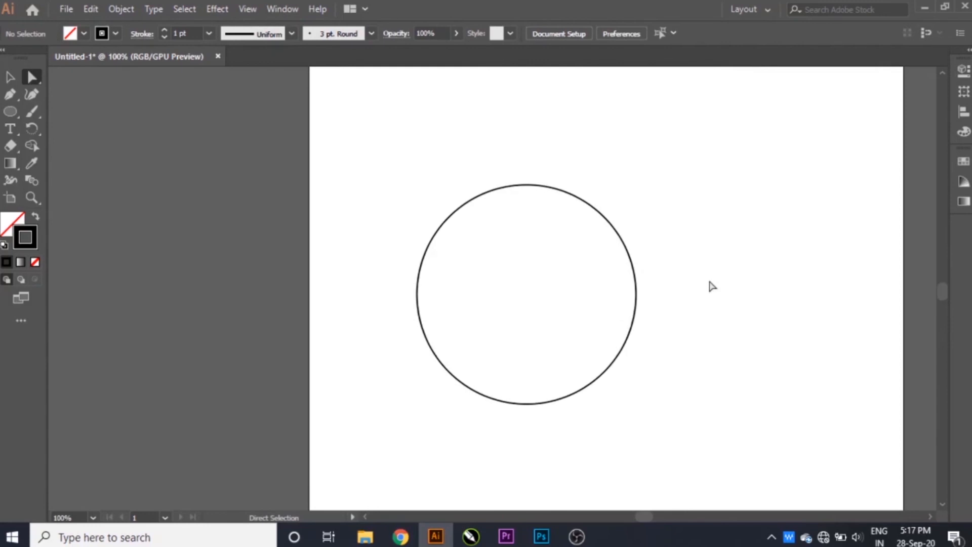
{"action": "left_click_drag", "start_coordinate": [369, 142], "coordinate": [715, 435]}
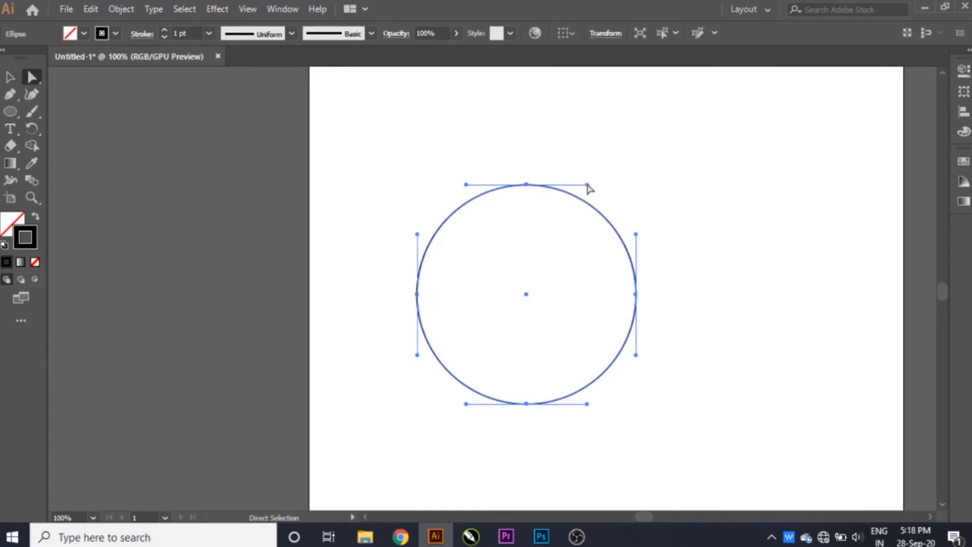
{"action": "left_click_drag", "start_coordinate": [587, 185], "coordinate": [567, 90]}
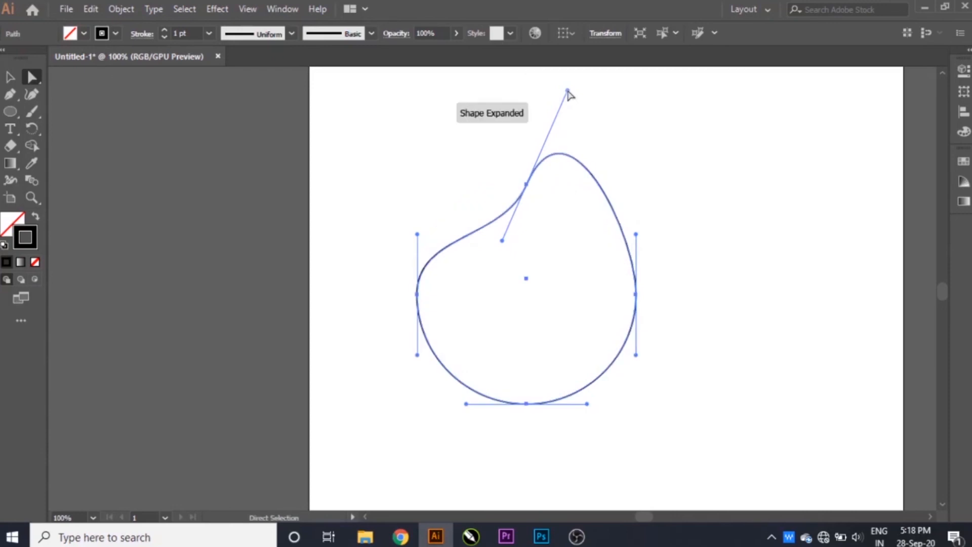
{"action": "left_click_drag", "start_coordinate": [638, 238], "coordinate": [582, 272]}
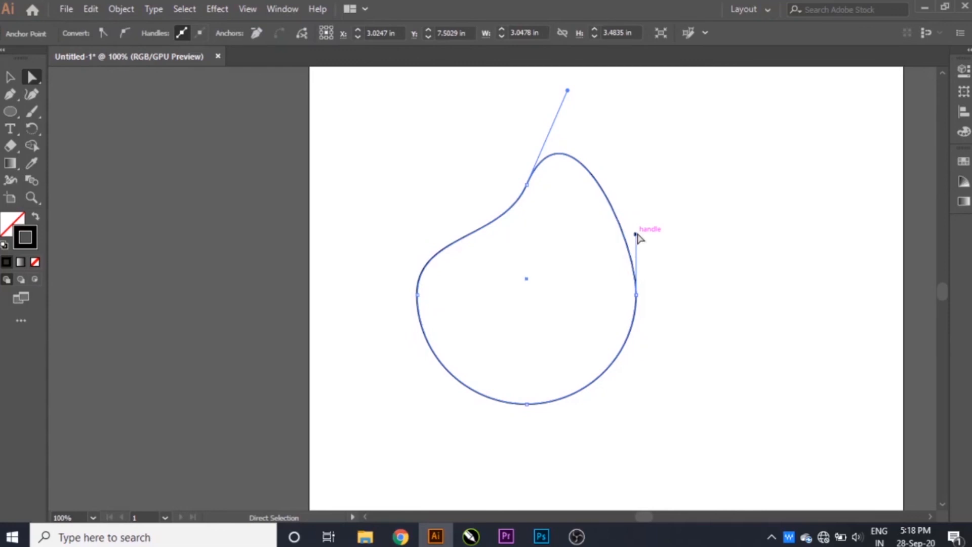
{"action": "left_click_drag", "start_coordinate": [636, 235], "coordinate": [527, 293]}
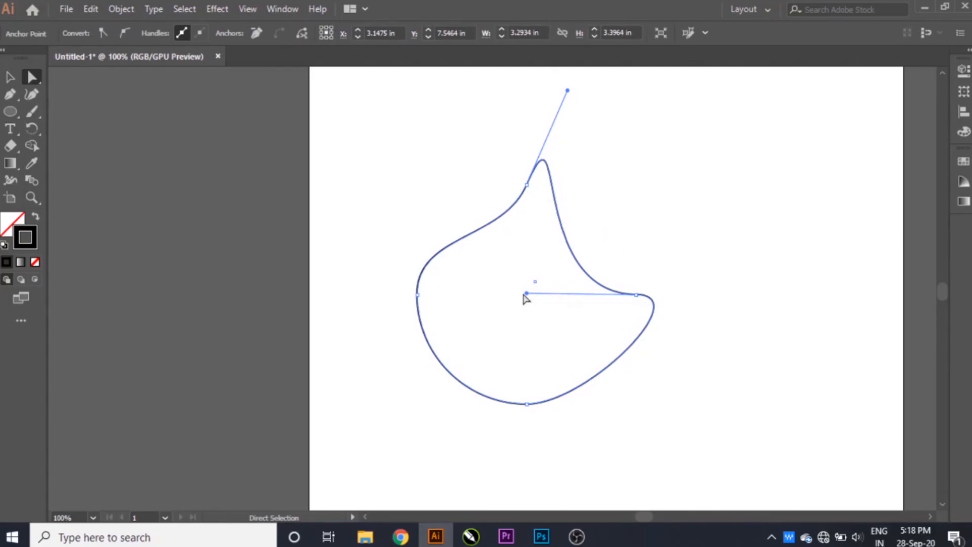
{"action": "left_click_drag", "start_coordinate": [379, 258], "coordinate": [494, 345]}
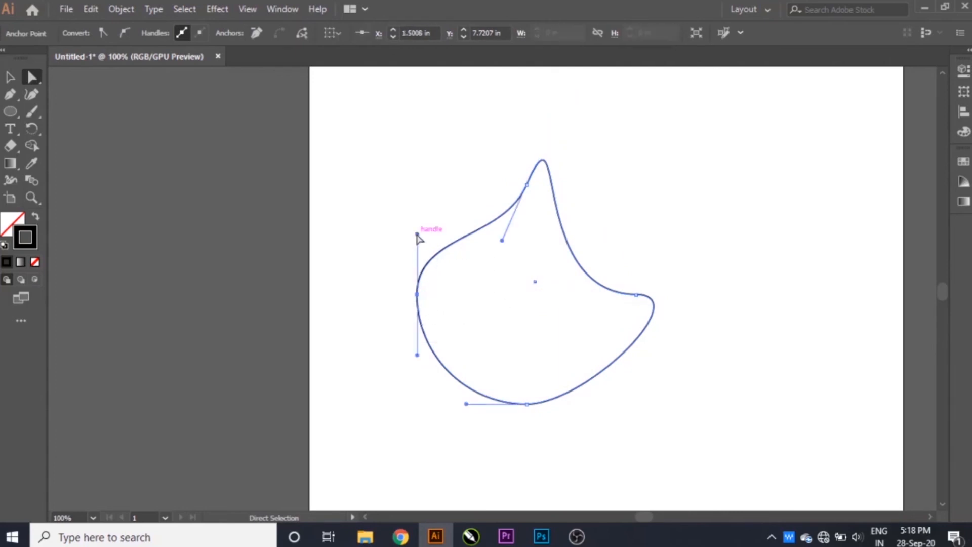
{"action": "left_click_drag", "start_coordinate": [418, 235], "coordinate": [541, 299]}
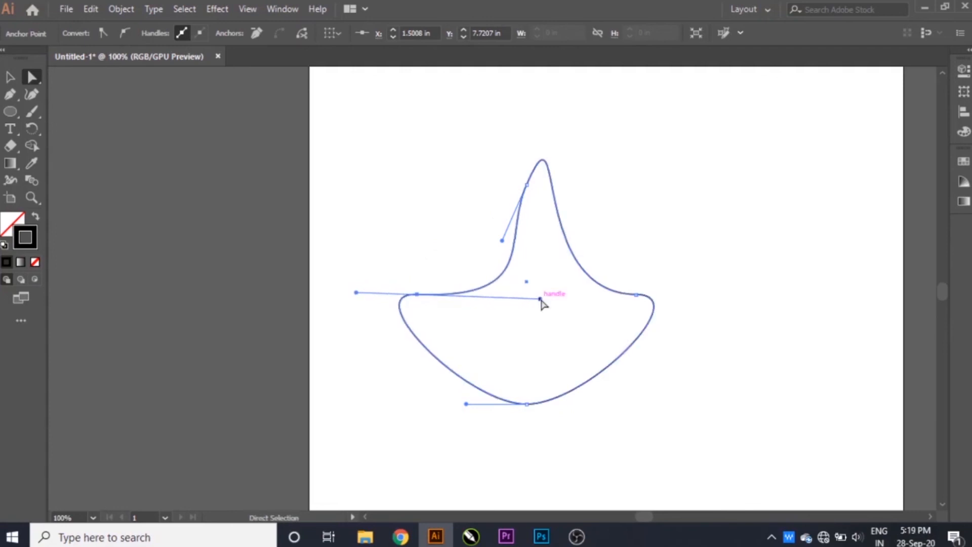
{"action": "key", "text": "ctrl"}
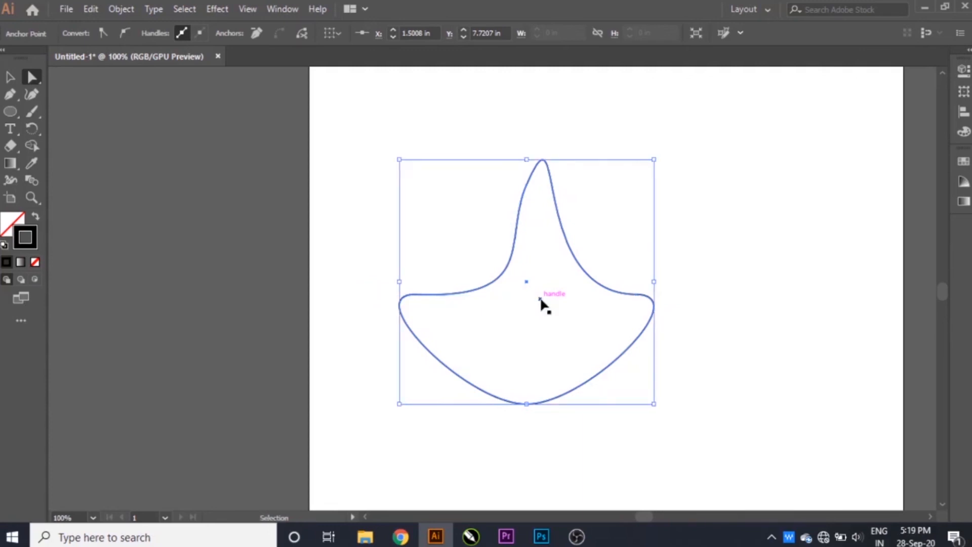
{"action": "key", "text": "ctrl+z"}
{"action": "key", "text": "ctrl+z"}
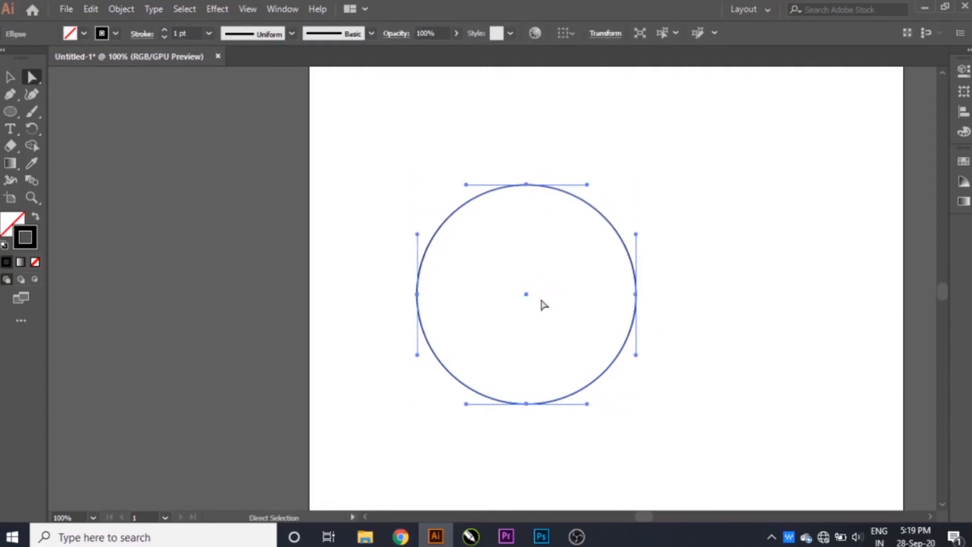
Try moving only the circle's uppermost anchor point outward and down into the shape, and undo the moves
{"action": "left_click", "coordinate": [527, 185]}
{"action": "left_click_drag", "start_coordinate": [526, 186], "coordinate": [526, 115]}
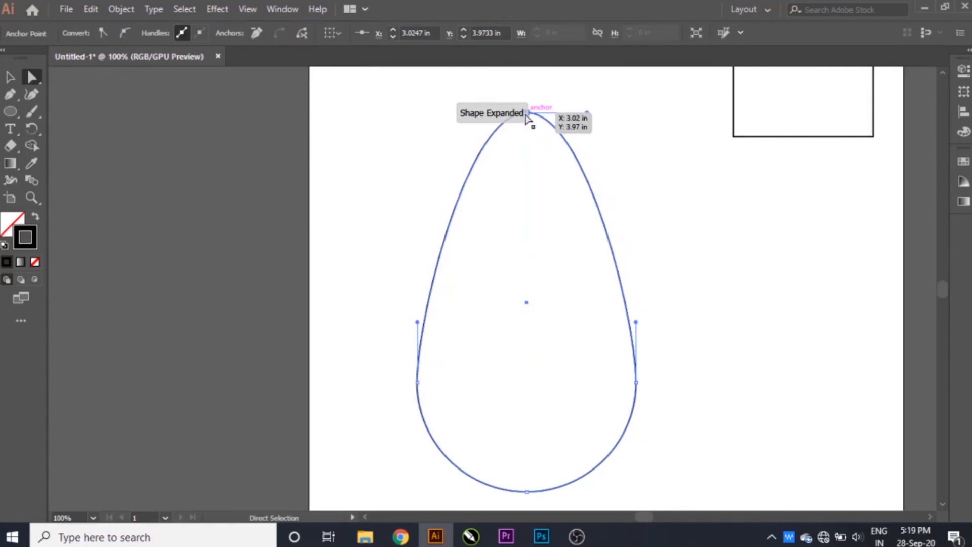
{"action": "left_click_drag", "start_coordinate": [526, 115], "coordinate": [530, 455]}
{"action": "key", "text": "ctrl+z"}
{"action": "key", "text": "ctrl+z"}
{"action": "key", "text": "ctrl+z"}
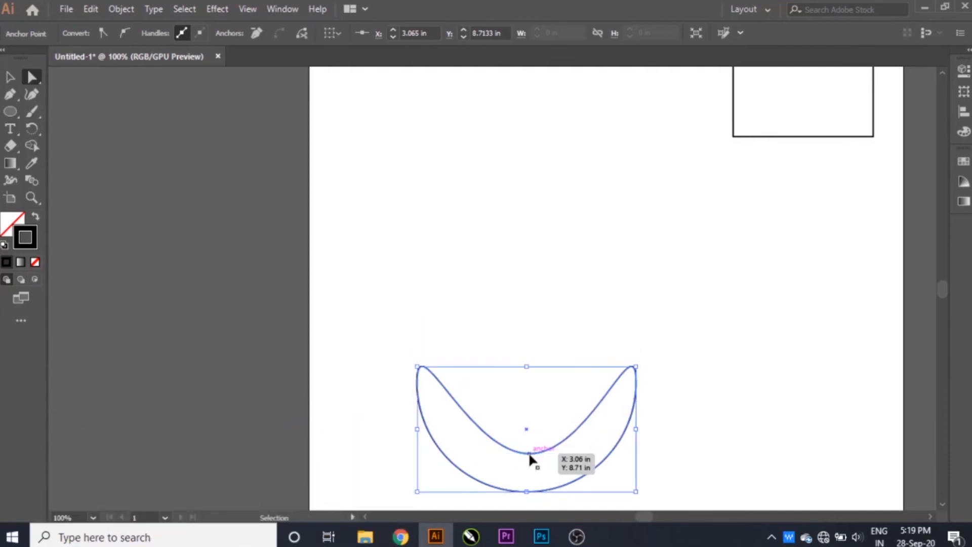
{"action": "left_click", "coordinate": [530, 456]}
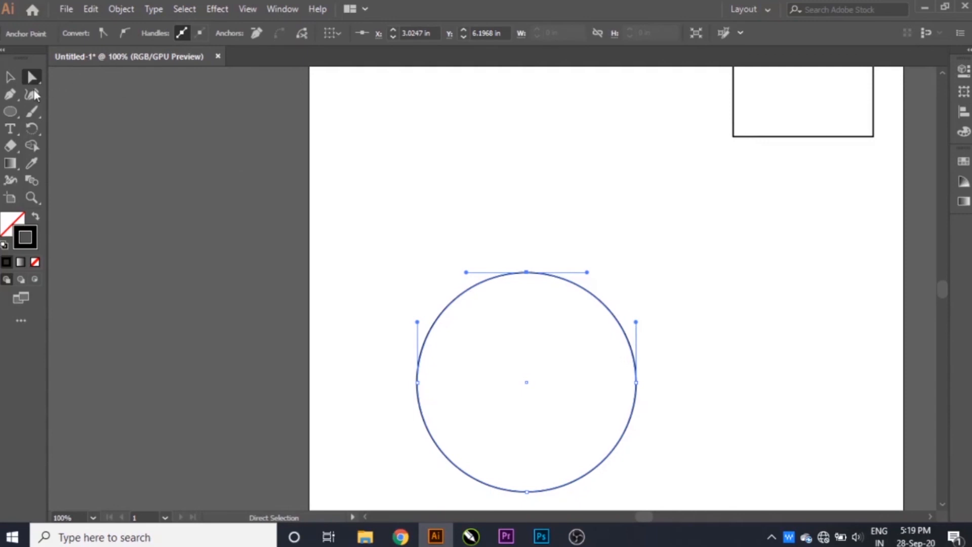
Convert all four of the circle's smooth anchor points to corner points with the Anchor Point tool, making a diamond
{"action": "left_click", "coordinate": [17, 96]}
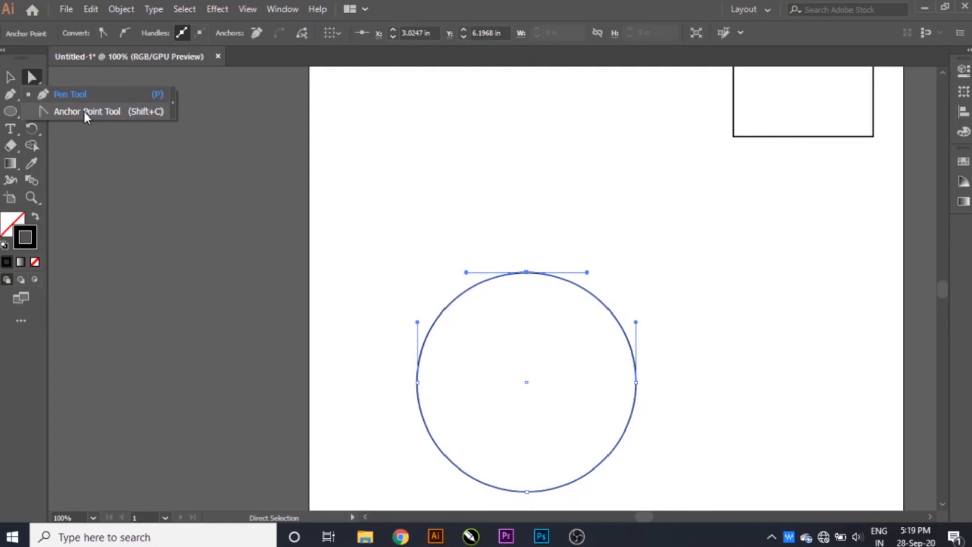
{"action": "left_click", "coordinate": [85, 112]}
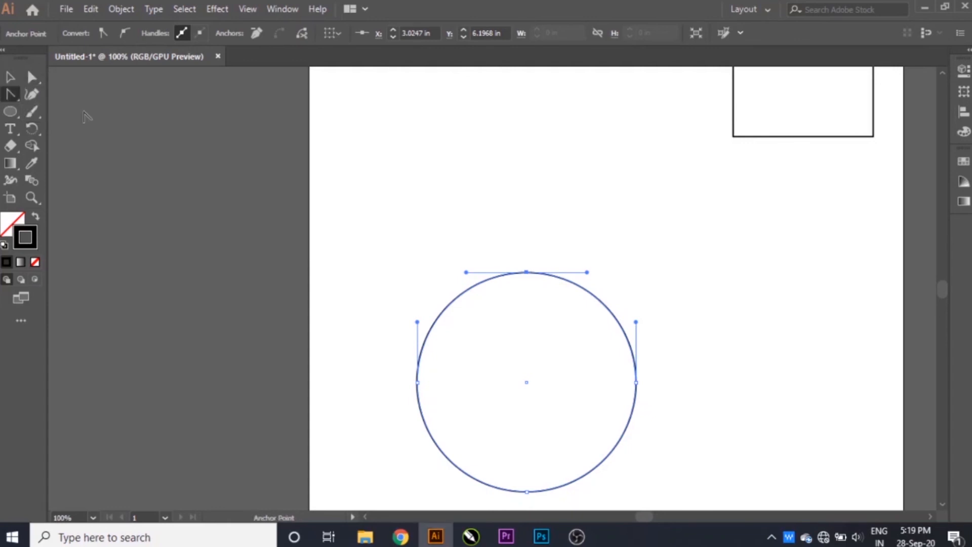
{"action": "left_click", "coordinate": [12, 95]}
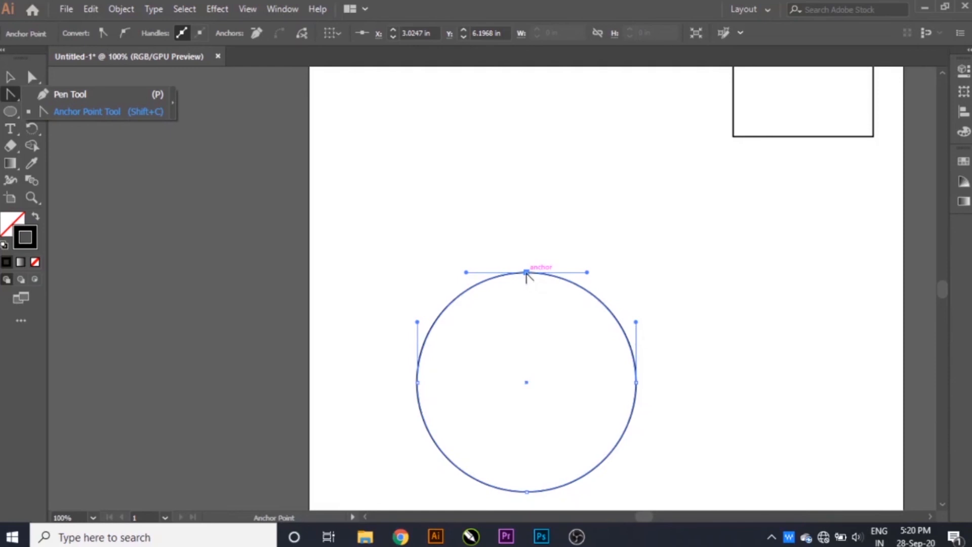
{"action": "left_click", "coordinate": [526, 272]}
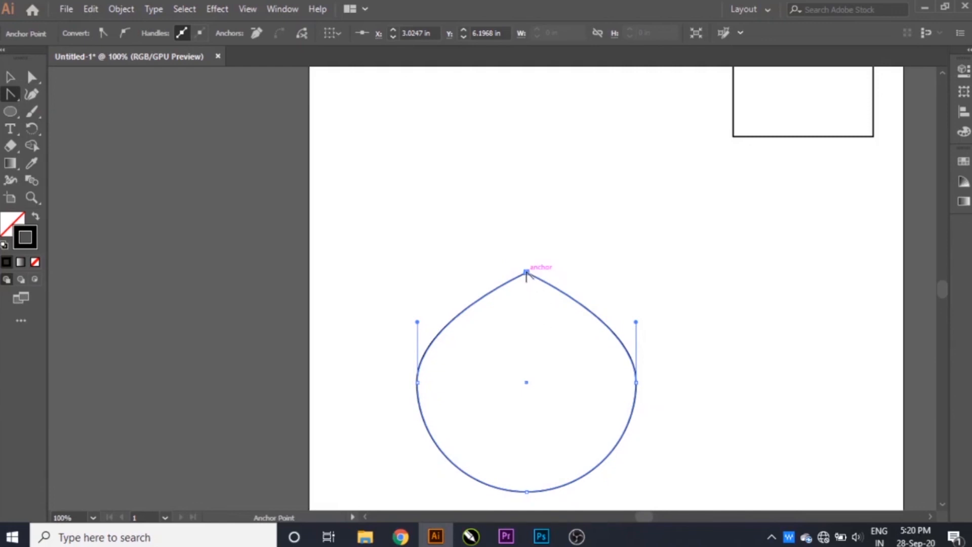
{"action": "scroll", "coordinate": [531, 325], "scroll_direction": "down", "scroll_amount": 5}
{"action": "scroll", "coordinate": [532, 325], "scroll_direction": "up", "scroll_amount": 4}
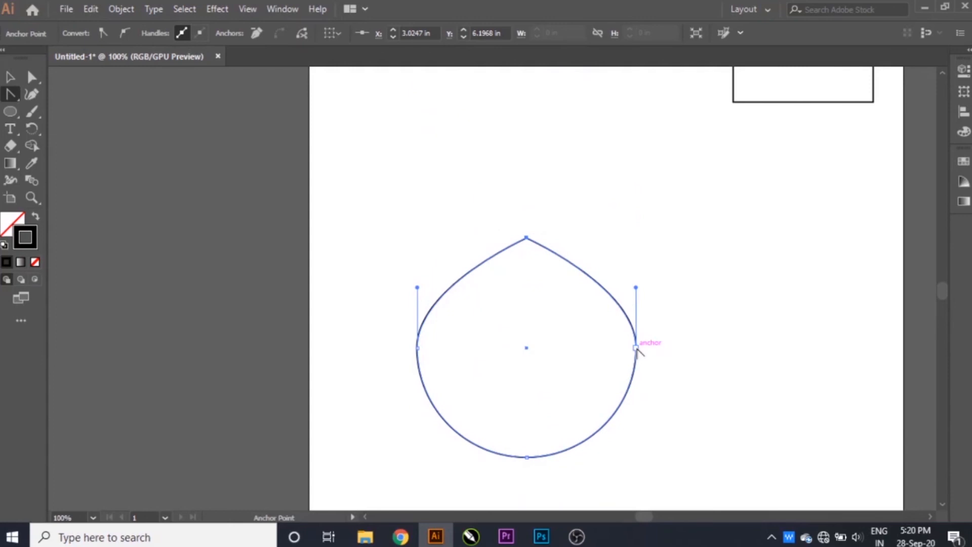
{"action": "left_click", "coordinate": [636, 349]}
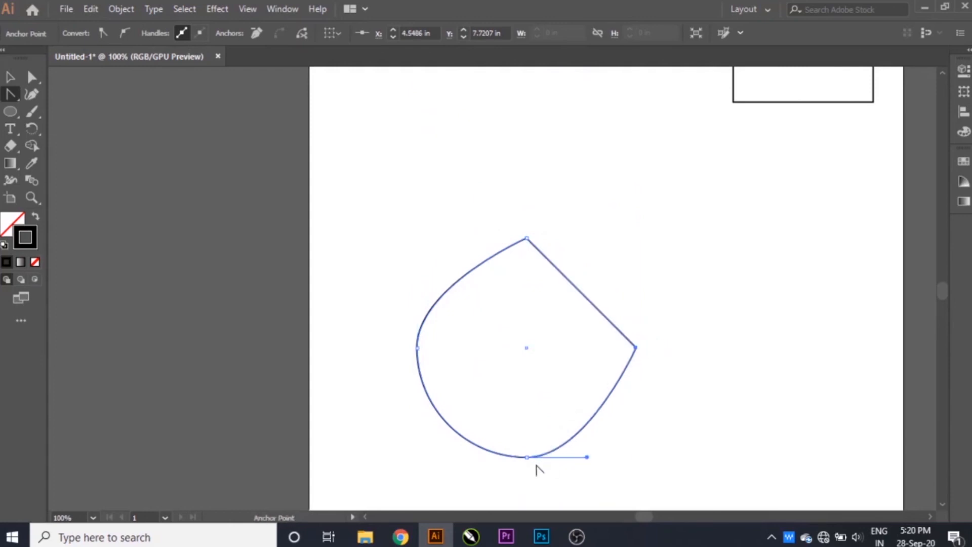
{"action": "left_click", "coordinate": [526, 457]}
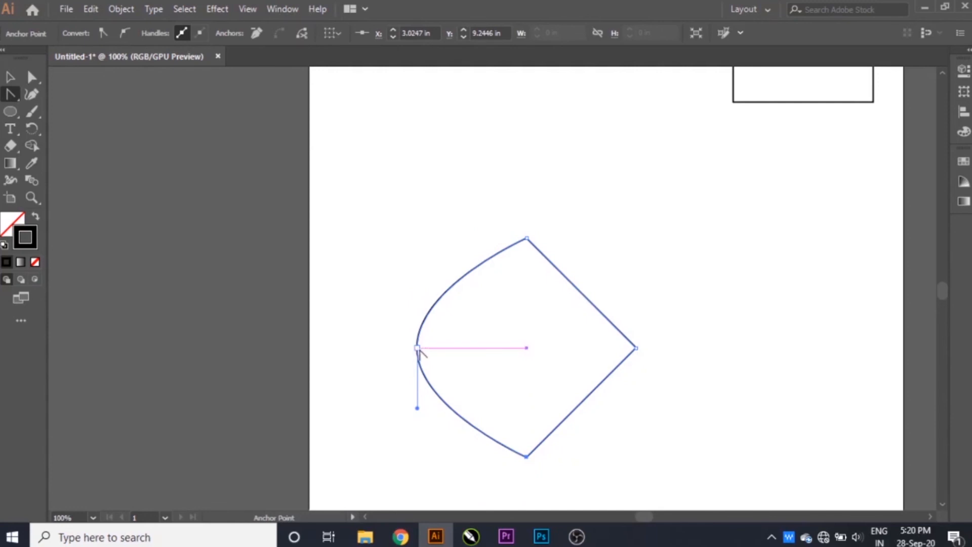
{"action": "left_click", "coordinate": [417, 348]}
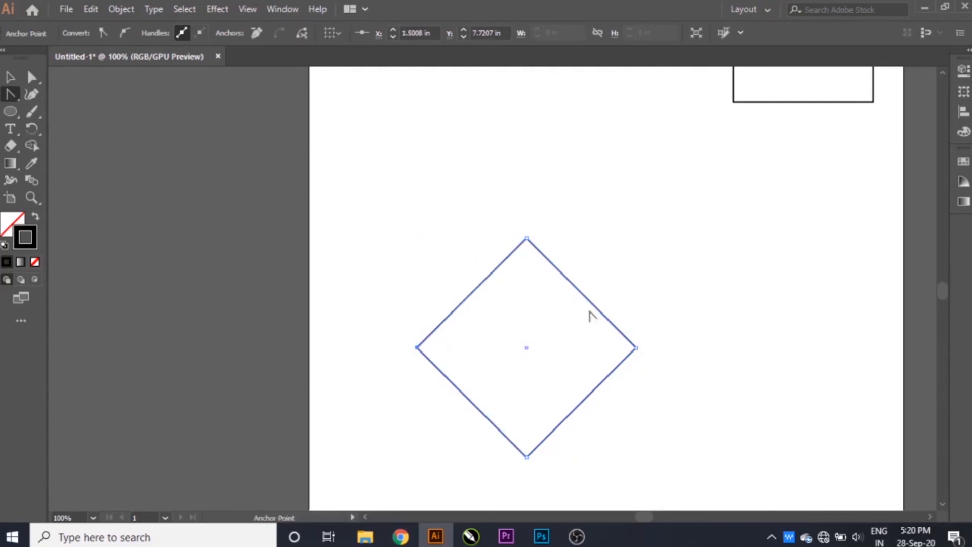
Convert the square's upper-right anchor to a smooth point with the Anchor Point tool, restore the sharp corner, and smooth it again
{"action": "scroll", "coordinate": [620, 301], "scroll_direction": "up", "scroll_amount": 5}
{"action": "scroll", "coordinate": [620, 302], "scroll_direction": "right", "scroll_amount": 5}
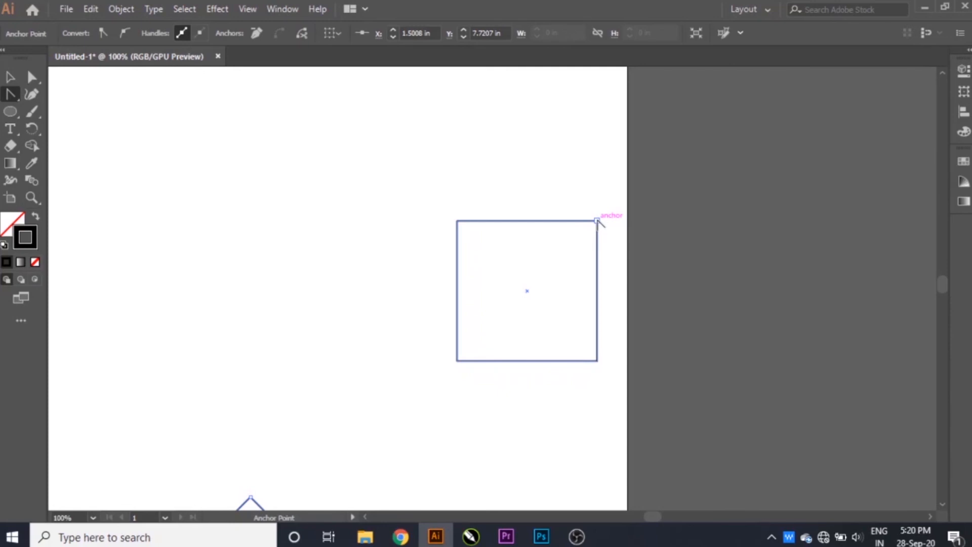
{"action": "left_click_drag", "start_coordinate": [598, 221], "coordinate": [670, 287]}
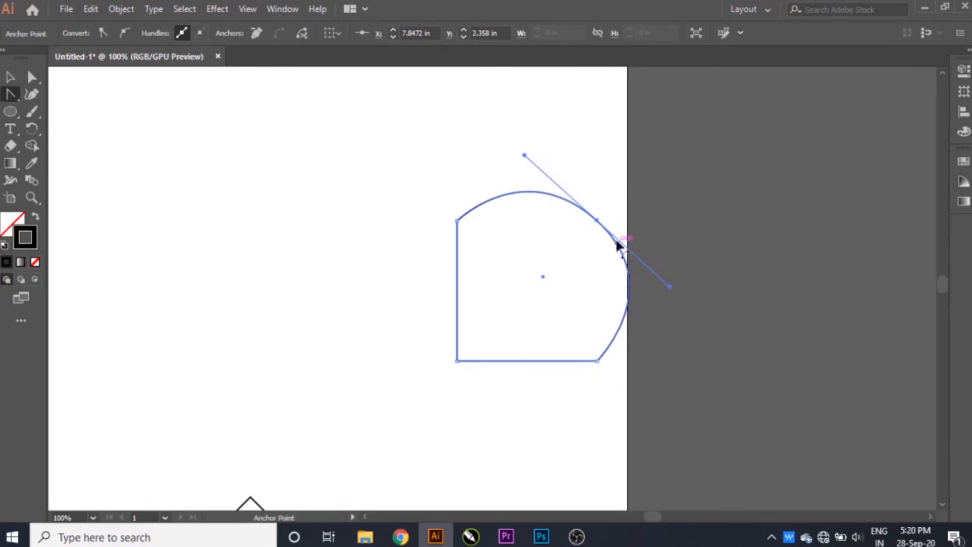
{"action": "left_click", "coordinate": [597, 221]}
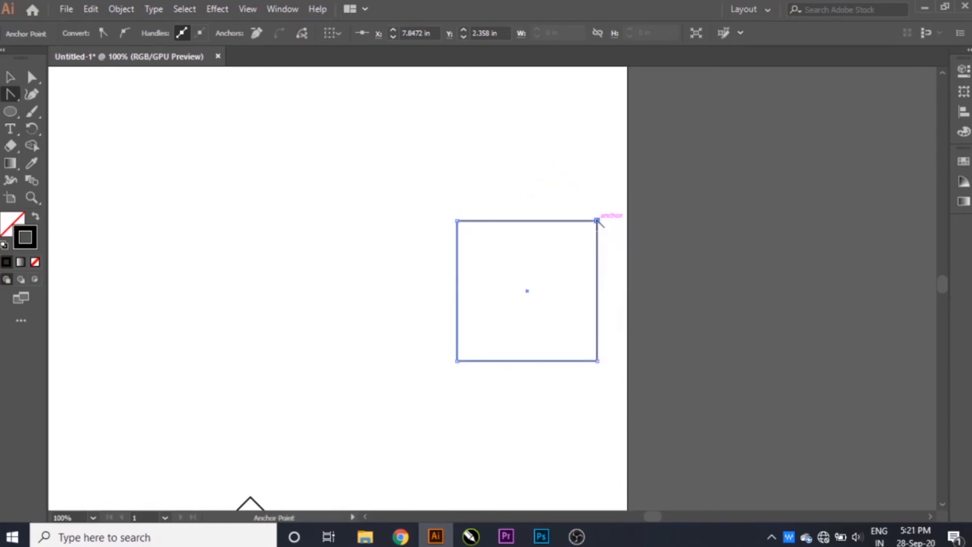
{"action": "left_click_drag", "start_coordinate": [598, 221], "coordinate": [666, 306]}
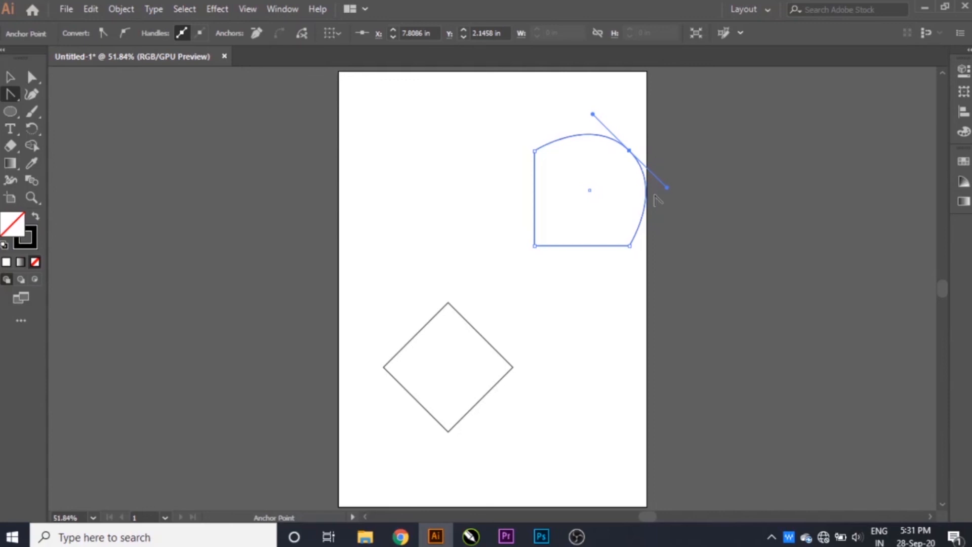
Try removing the lower-left anchor point of the partly rounded square with the Pen tool, and undo the removal
{"action": "left_click", "coordinate": [11, 98]}
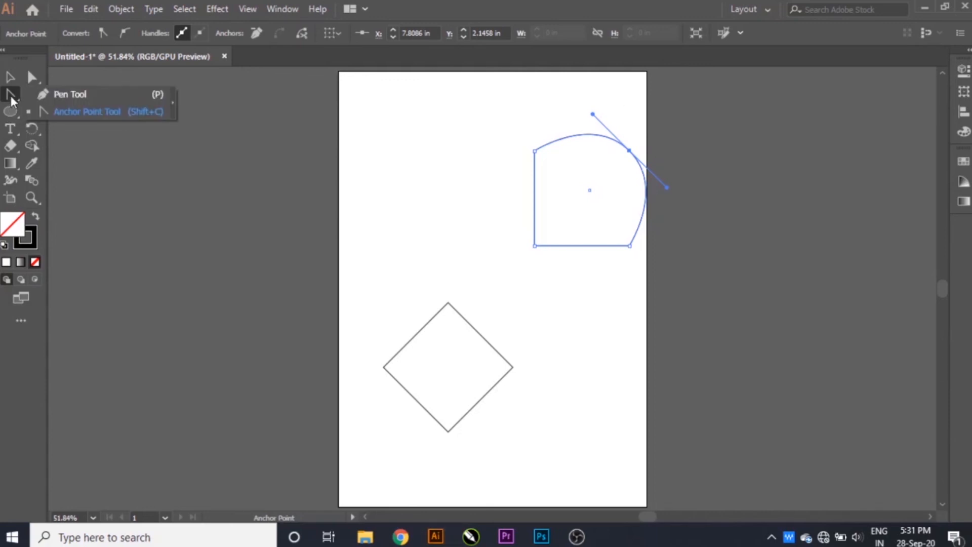
{"action": "left_click", "coordinate": [81, 95]}
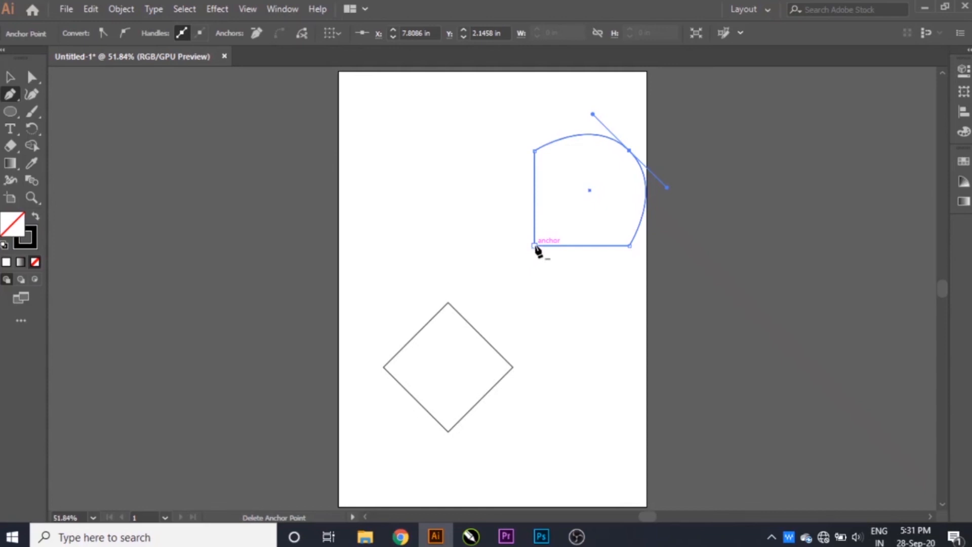
{"action": "left_click", "coordinate": [535, 246]}
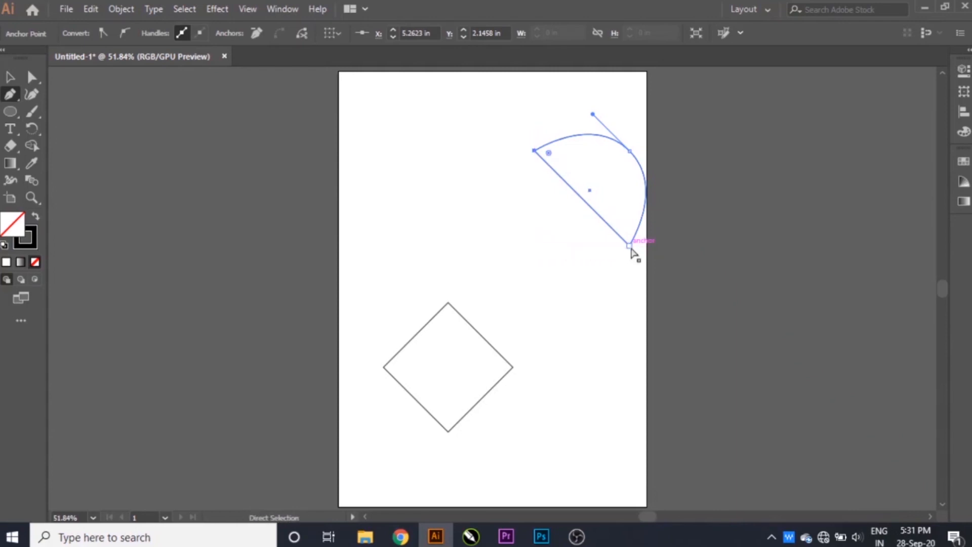
{"action": "key", "text": "ctrl+z"}
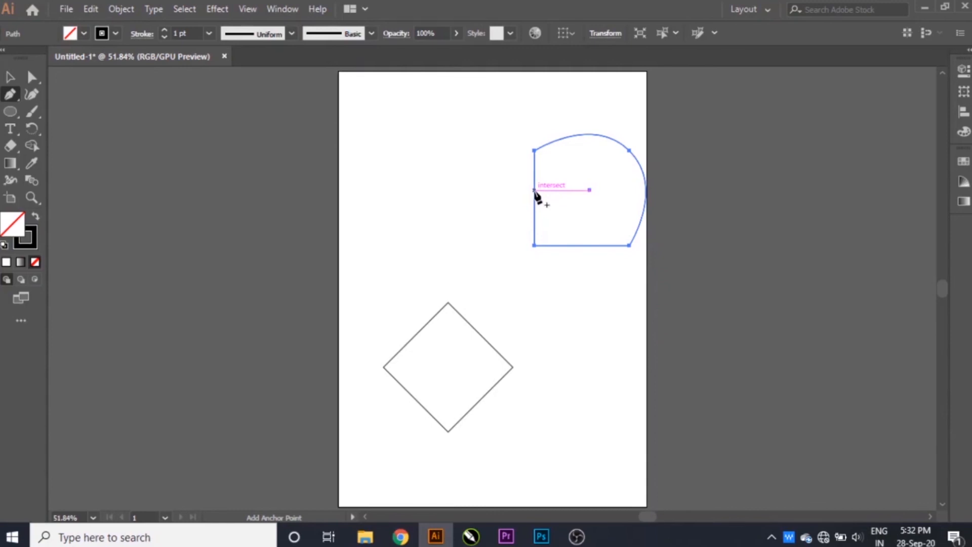
Add an anchor point on the partly rounded square's left edge and move it outward to about X 4.13 in, Y 3.46 in
{"action": "left_click", "coordinate": [534, 190]}
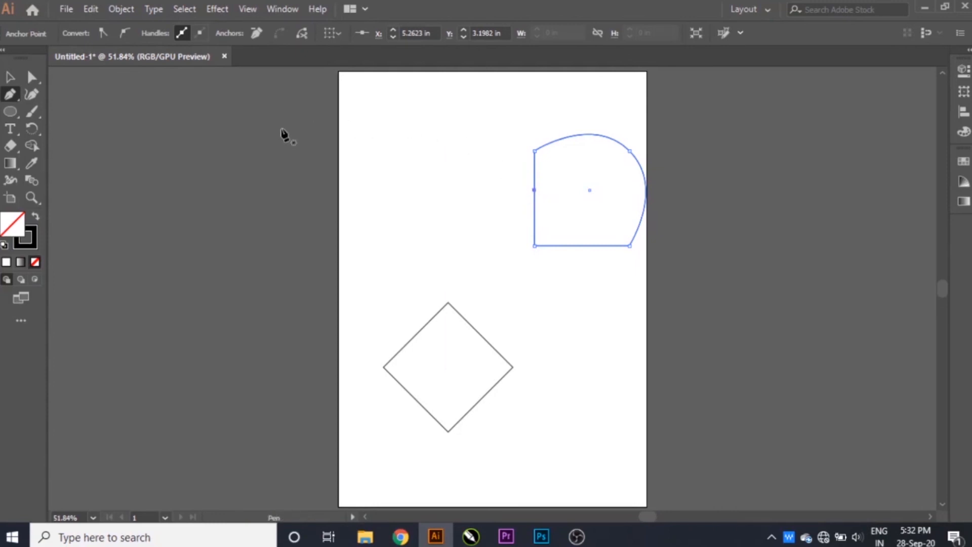
{"action": "left_click", "coordinate": [28, 76]}
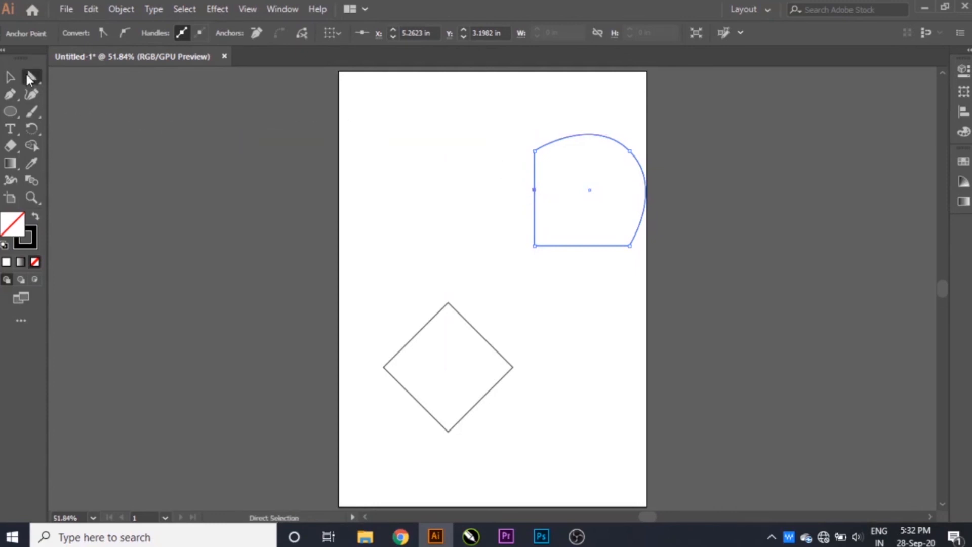
{"action": "left_click_drag", "start_coordinate": [534, 190], "coordinate": [494, 202]}
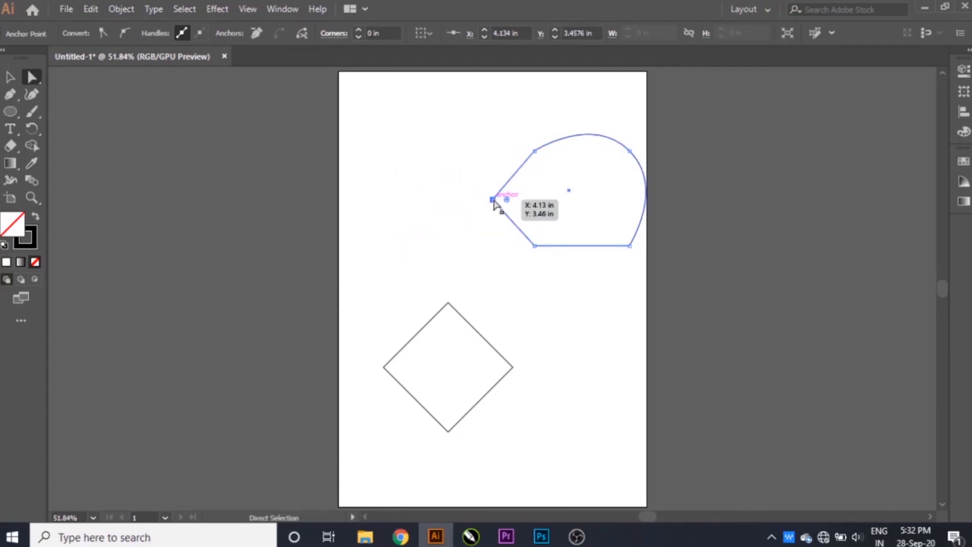
Delete all shapes from the artboard and switch to the Selection tool
{"action": "key", "text": "ctrl+a"}
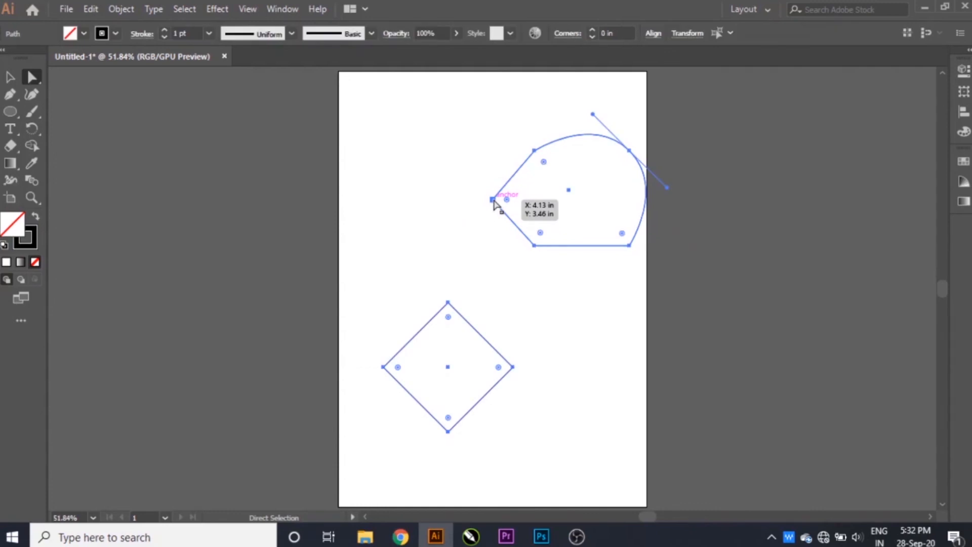
{"action": "key", "text": "Delete"}
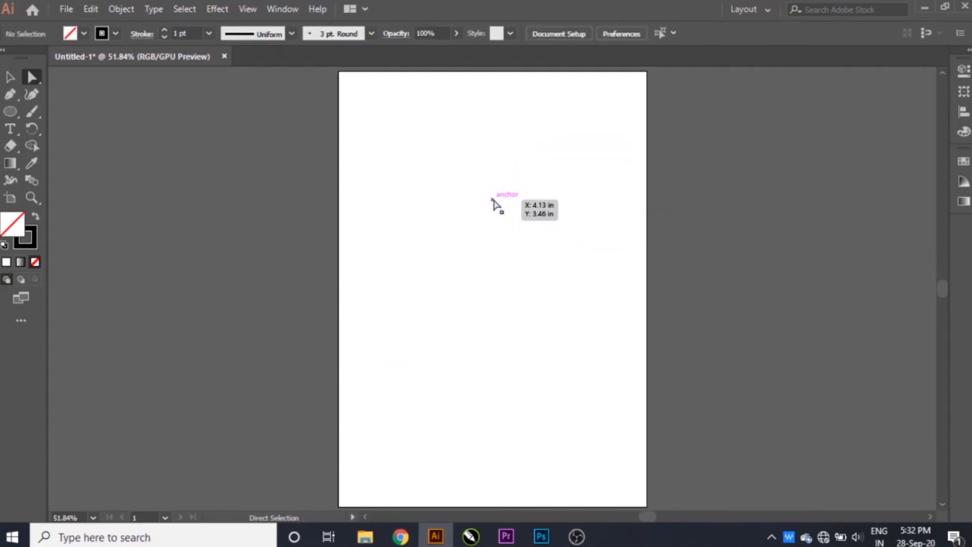
{"action": "left_click", "coordinate": [9, 76]}
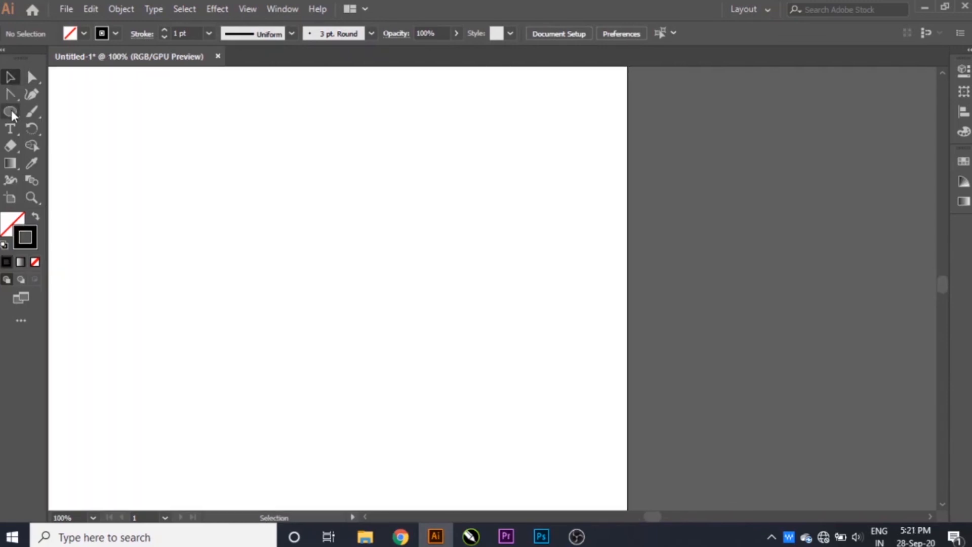
Draw a square with the Rectangle tool, its upper-left corner at about X 1.58 in, Y 2.94 in
{"action": "left_click_drag", "start_coordinate": [12, 116], "coordinate": [58, 110]}
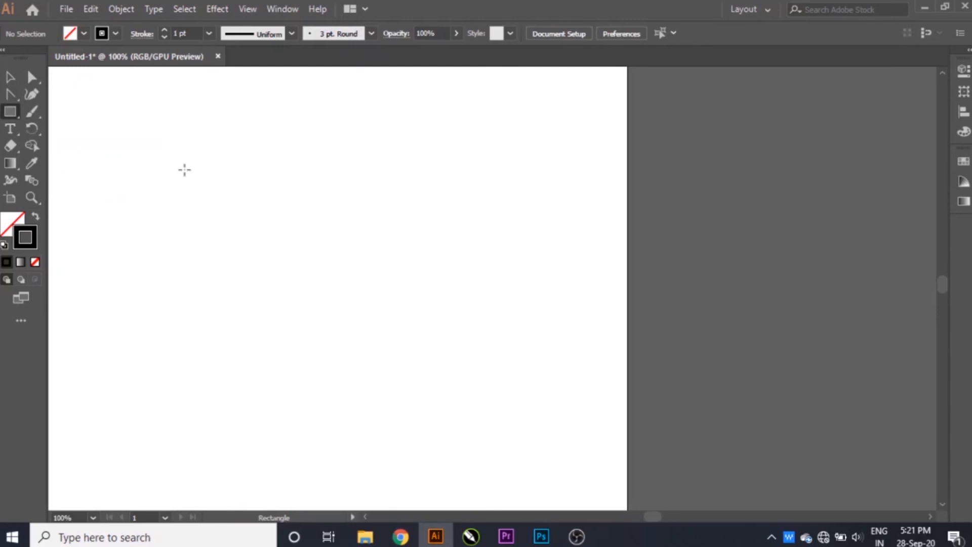
{"action": "scroll", "coordinate": [185, 170], "scroll_direction": "left", "scroll_amount": 8}
{"action": "scroll", "coordinate": [185, 170], "scroll_direction": "right", "scroll_amount": 3}
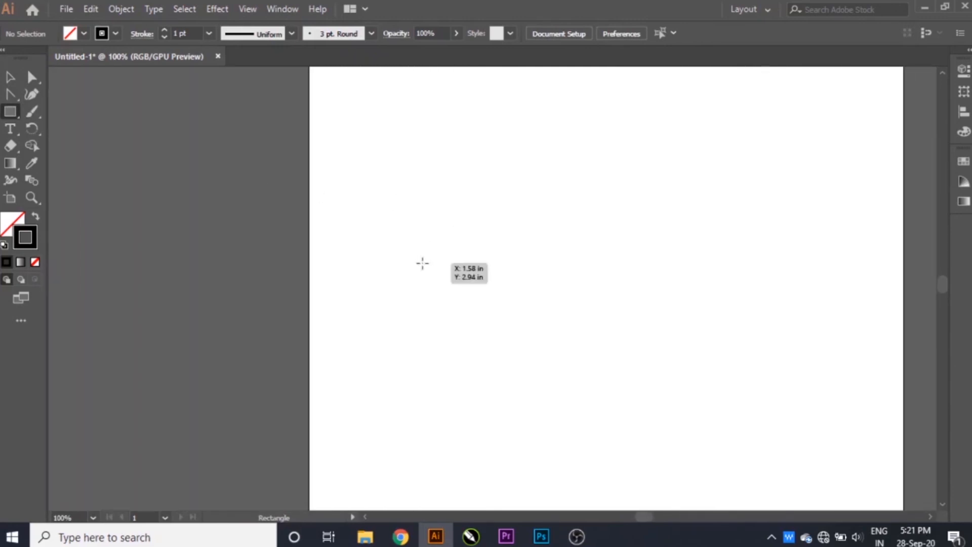
{"action": "left_click_drag", "start_coordinate": [422, 263], "coordinate": [540, 380]}
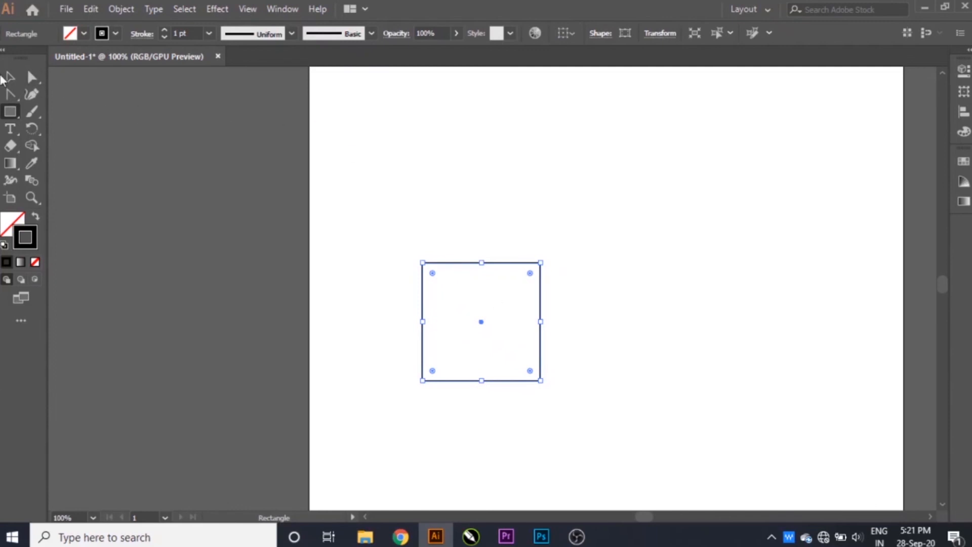
Duplicate the square twice, placing one copy flush against its right edge and another flush on its top edge
{"action": "left_click", "coordinate": [11, 78]}
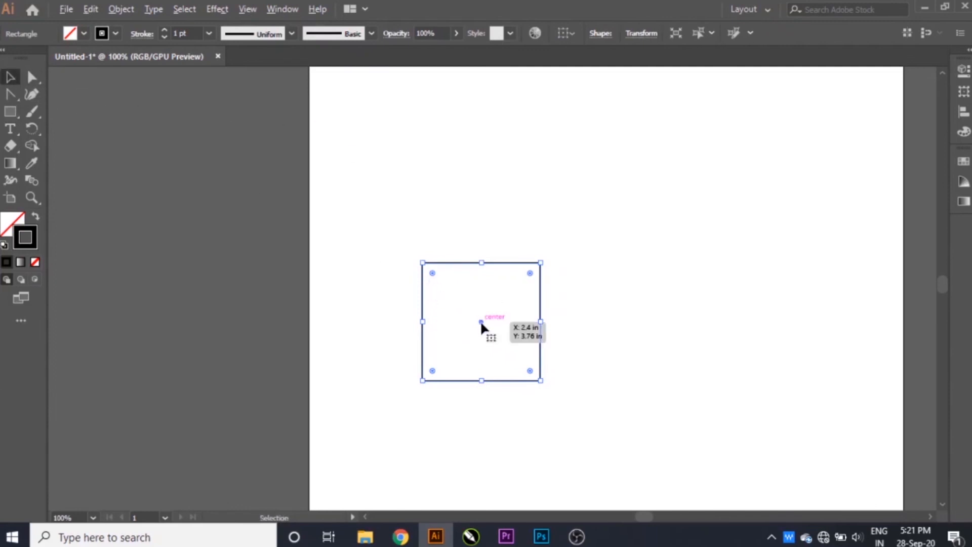
{"action": "left_click_drag", "start_coordinate": [482, 324], "coordinate": [603, 327]}
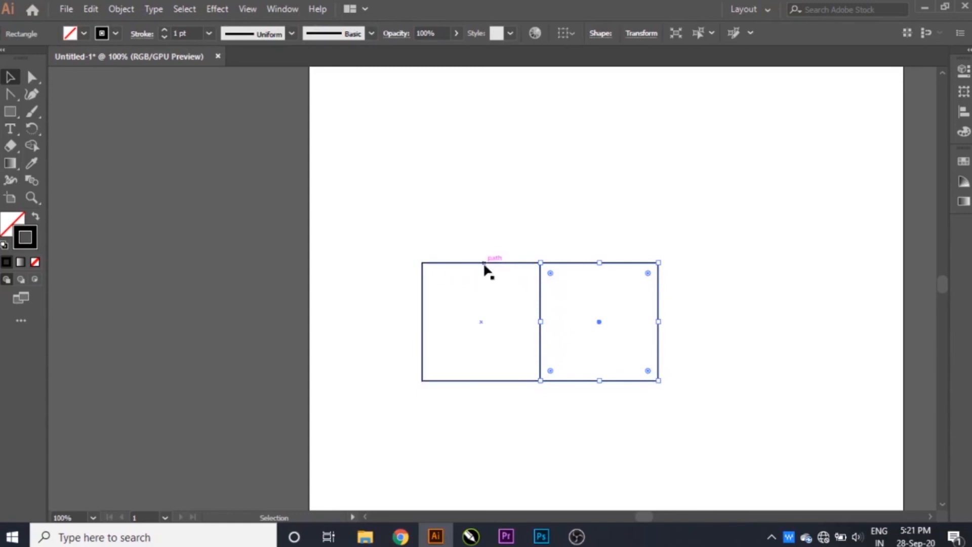
{"action": "left_click", "coordinate": [486, 263]}
{"action": "left_click_drag", "start_coordinate": [482, 323], "coordinate": [480, 207]}
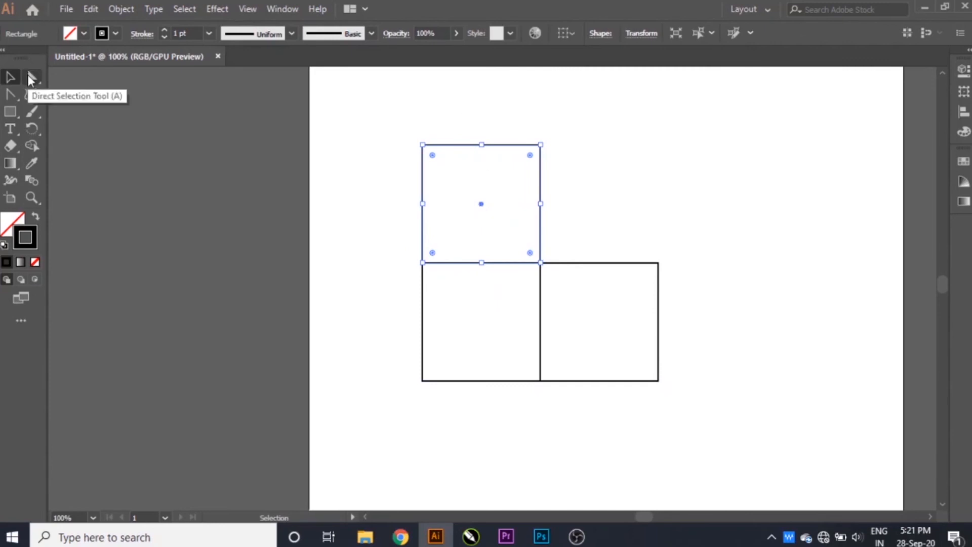
Slant the upper square into a cube's top face by moving its two top anchors so the right one sits at about X 3.94 in, Y 2.64 in
{"action": "left_click", "coordinate": [29, 77]}
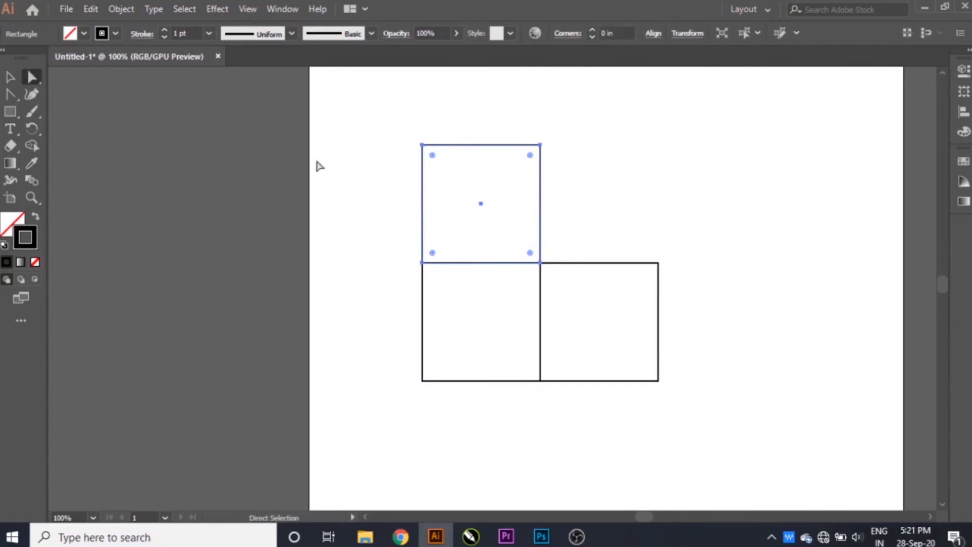
{"action": "left_click_drag", "start_coordinate": [385, 109], "coordinate": [596, 181]}
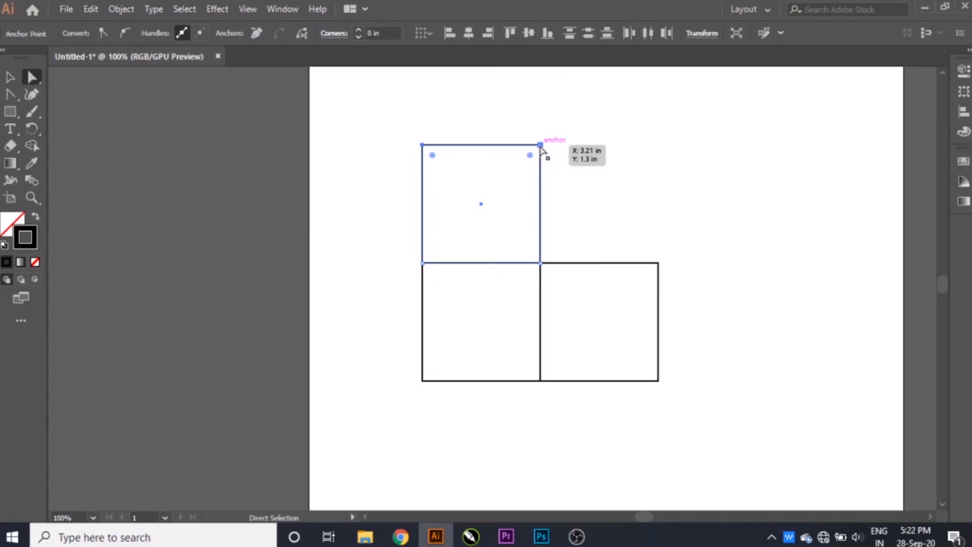
{"action": "left_click_drag", "start_coordinate": [540, 145], "coordinate": [593, 242]}
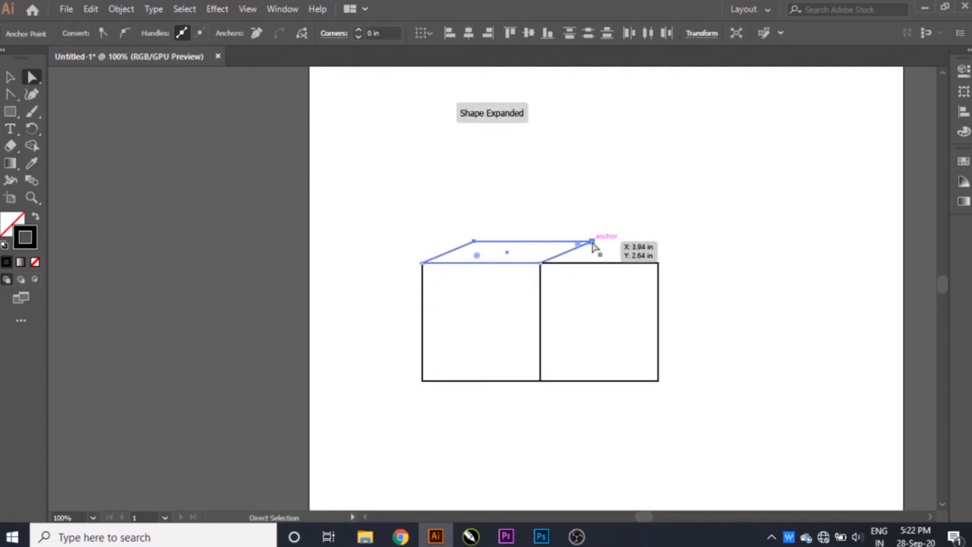
Form the cube's side face by moving the right square's two outer anchors until the upper one meets the top face's far corner
{"action": "left_click_drag", "start_coordinate": [685, 235], "coordinate": [644, 411]}
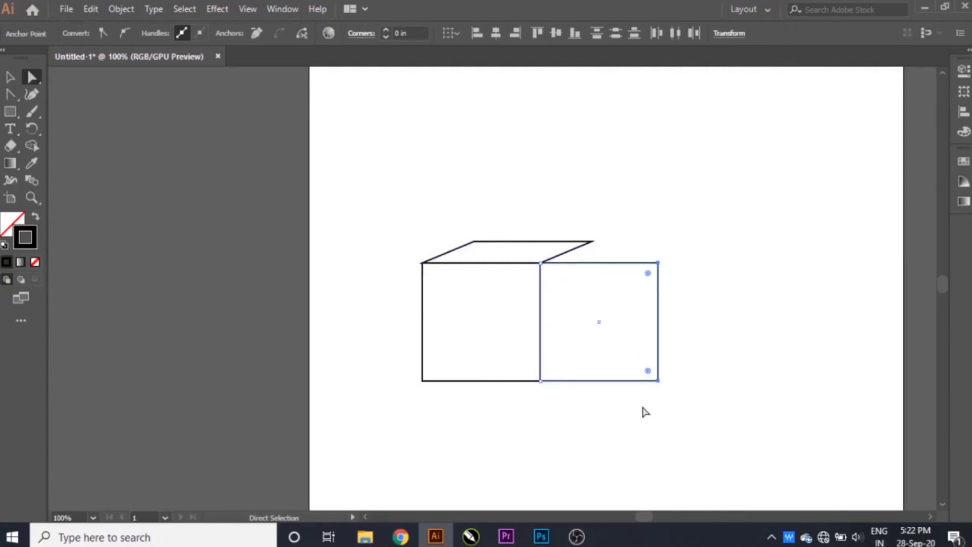
{"action": "left_click", "coordinate": [658, 263]}
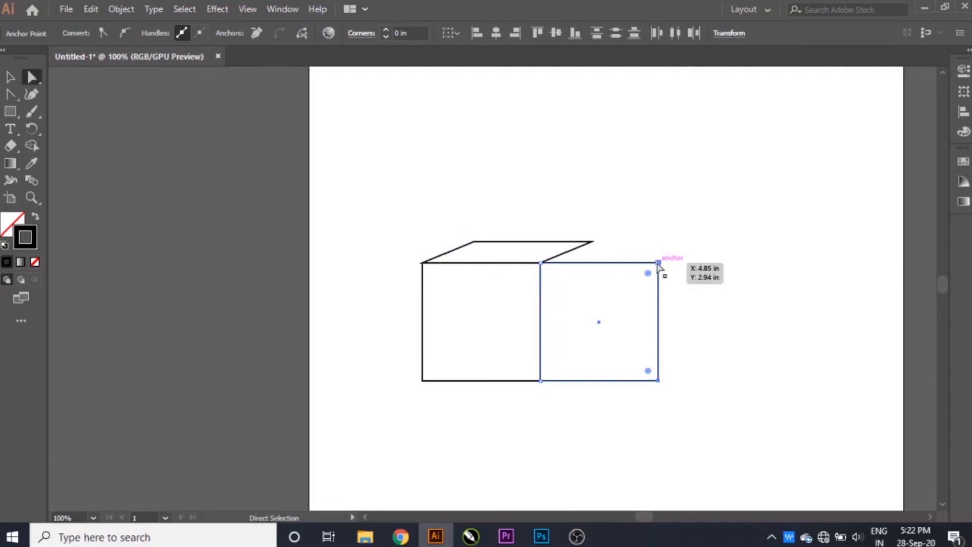
{"action": "left_click_drag", "start_coordinate": [658, 264], "coordinate": [592, 243]}
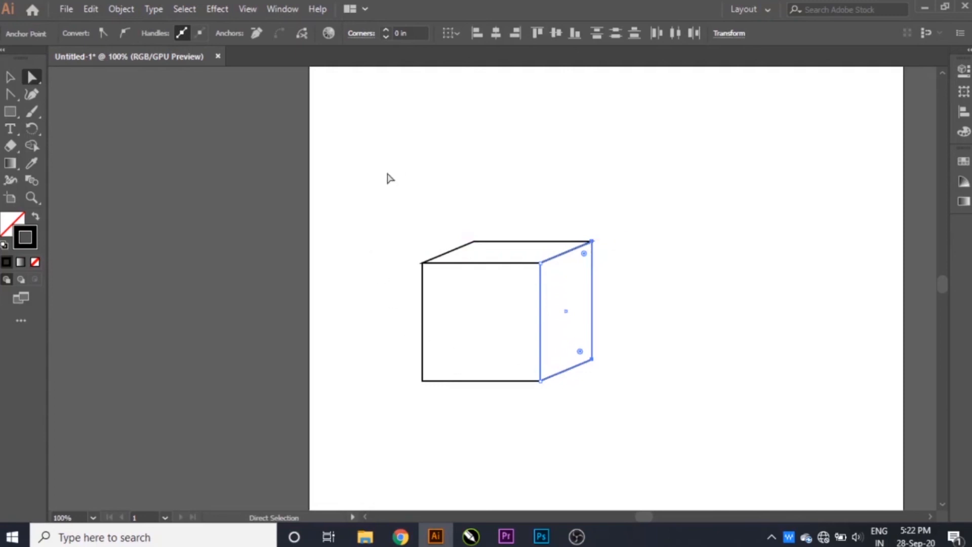
Move the left anchors of the front and top faces inward and slightly up, giving the cube a narrower angled front
{"action": "left_click_drag", "start_coordinate": [375, 187], "coordinate": [509, 414]}
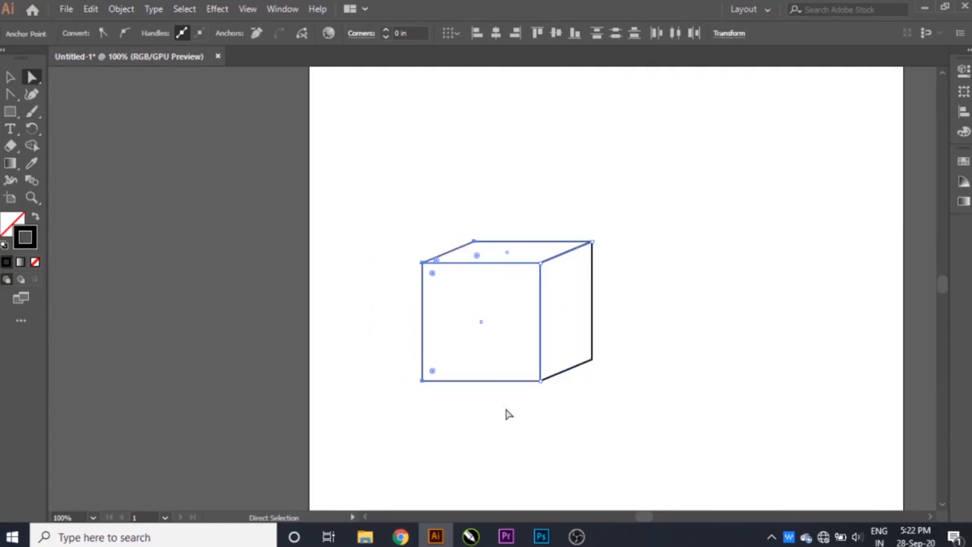
{"action": "left_click_drag", "start_coordinate": [423, 263], "coordinate": [426, 265]}
{"action": "left_click_drag", "start_coordinate": [474, 242], "coordinate": [474, 243]}
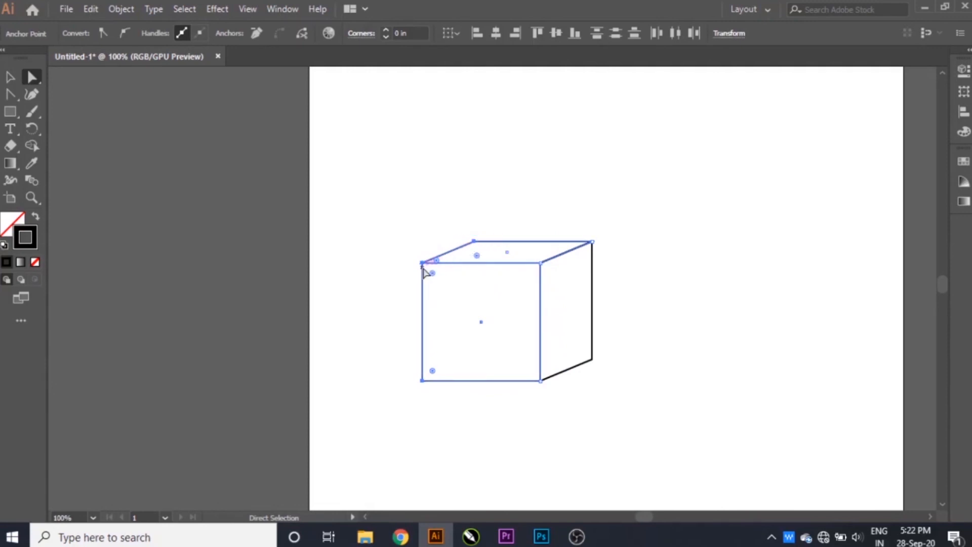
{"action": "left_click_drag", "start_coordinate": [425, 265], "coordinate": [475, 252]}
{"action": "left_click_drag", "start_coordinate": [475, 257], "coordinate": [476, 257]}
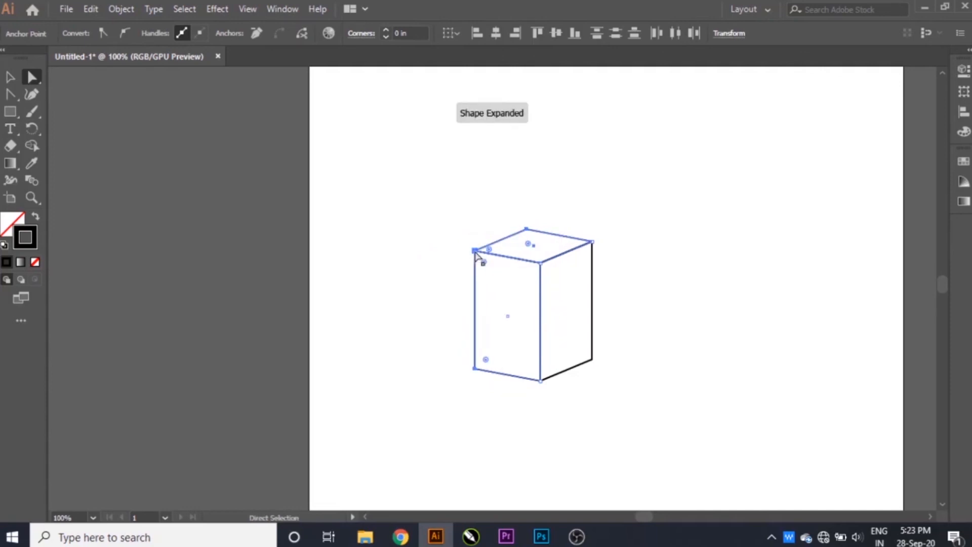
{"action": "left_click", "coordinate": [560, 419]}
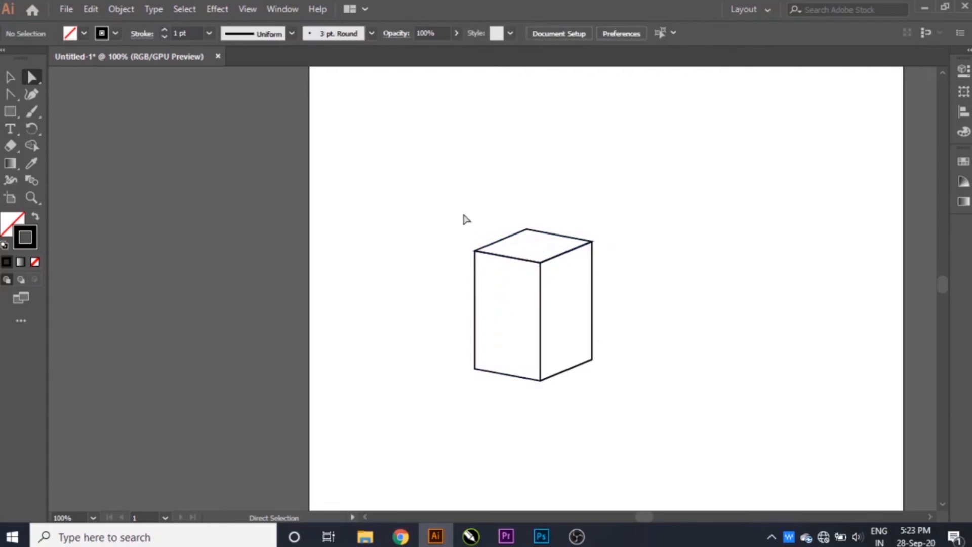
Select all three faces of the box and place a duplicate of it to the right of the original
{"action": "left_click_drag", "start_coordinate": [419, 196], "coordinate": [642, 432]}
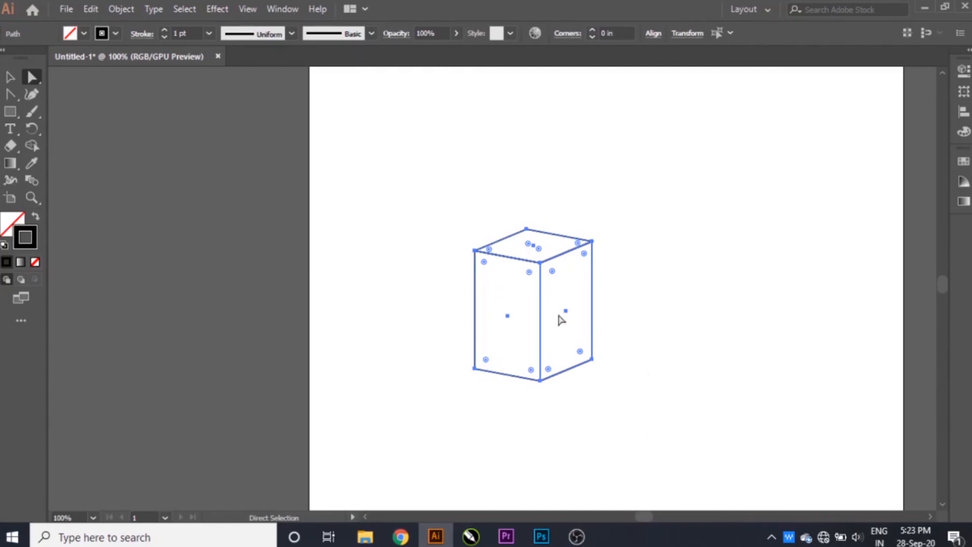
{"action": "left_click_drag", "start_coordinate": [507, 315], "coordinate": [658, 316]}
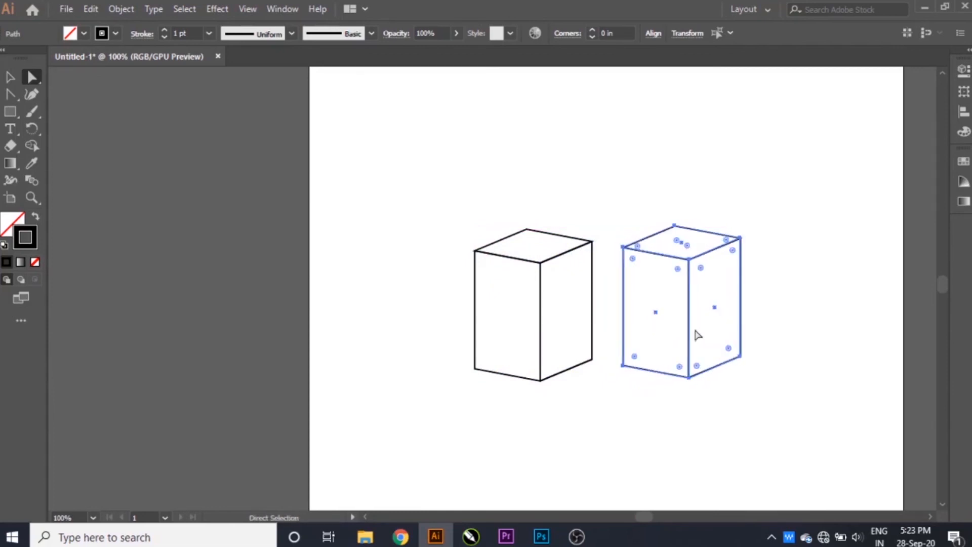
{"action": "left_click", "coordinate": [817, 340]}
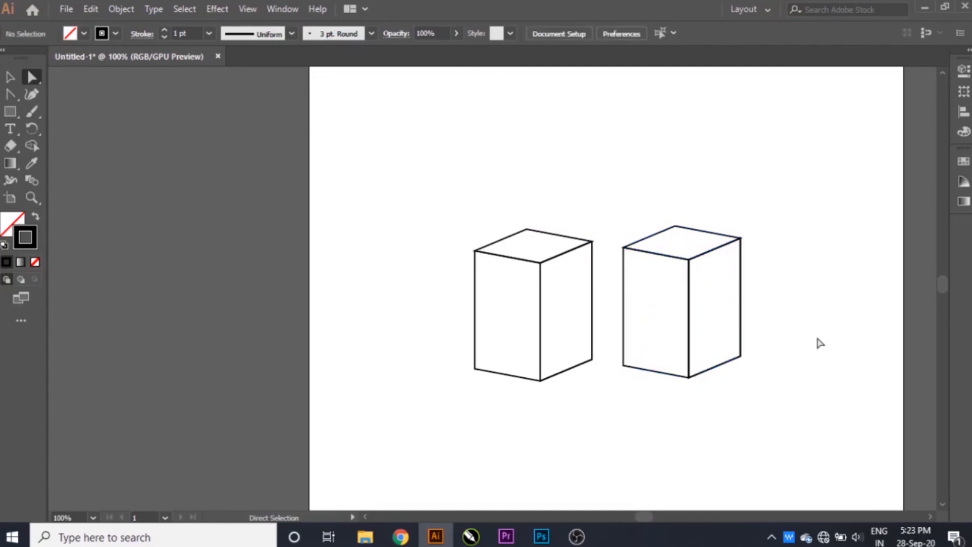
Turn the duplicate box into a shallow lid by raising its bottom anchors vertically, and scale the whole lid up slightly
{"action": "left_click_drag", "start_coordinate": [826, 340], "coordinate": [687, 288]}
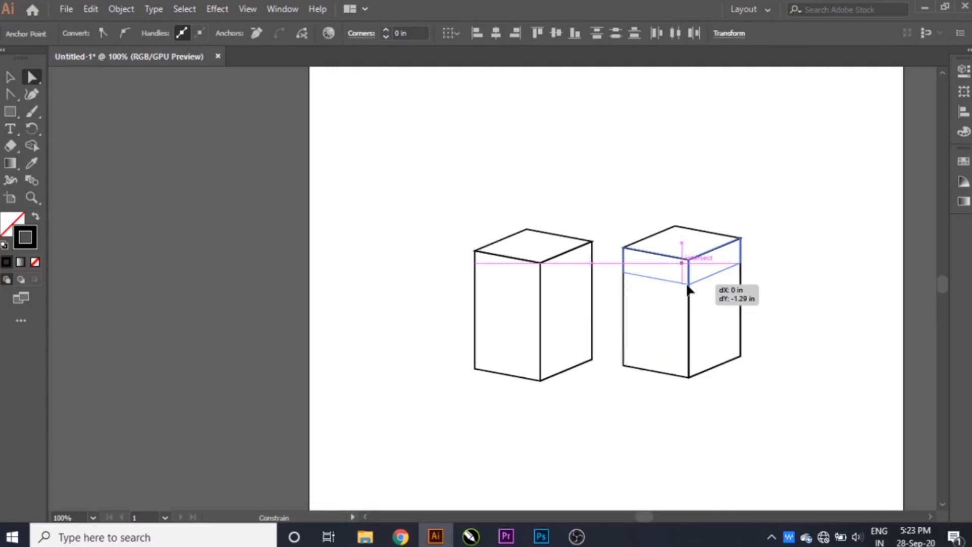
{"action": "left_click_drag", "start_coordinate": [687, 288], "coordinate": [689, 289]}
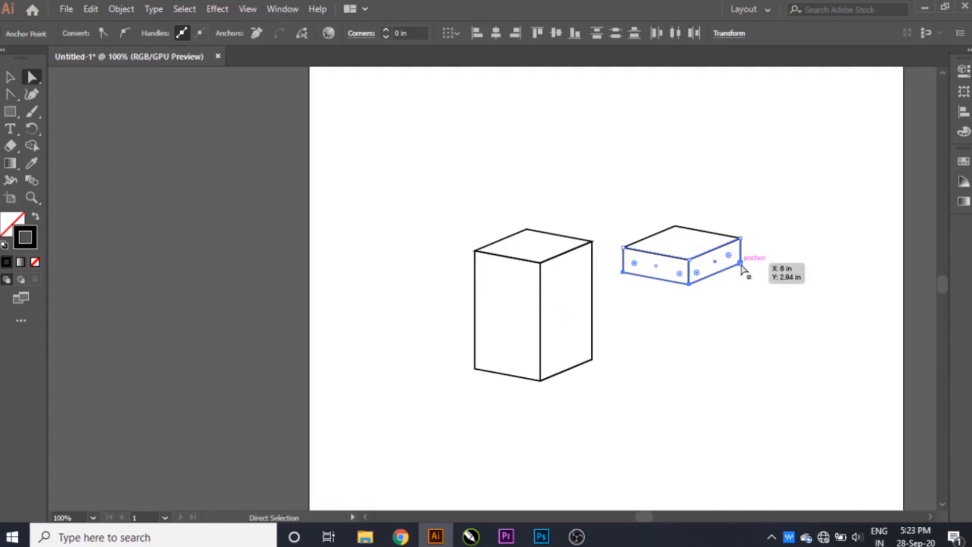
{"action": "key", "text": "v"}
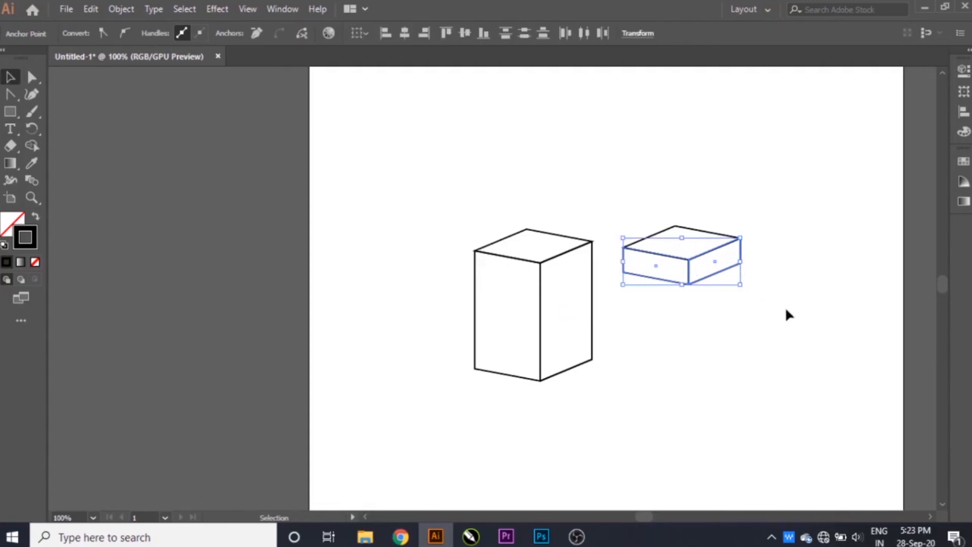
{"action": "left_click_drag", "start_coordinate": [804, 184], "coordinate": [619, 291]}
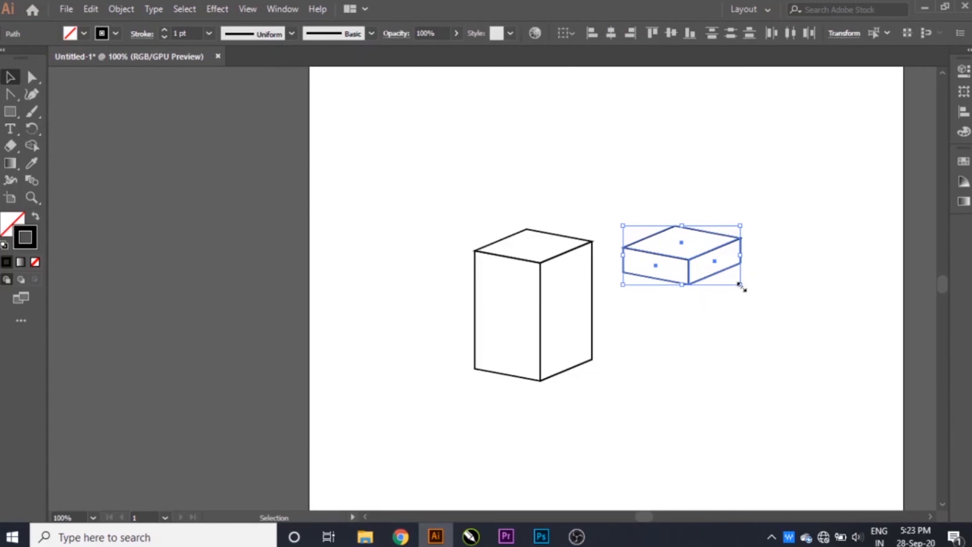
{"action": "mouse_move", "coordinate": [739, 284]}
{"action": "left_mouse_down"}
{"action": "mouse_move", "coordinate": [750, 291]}
{"action": "mouse_move", "coordinate": [744, 286]}
{"action": "left_mouse_up"}
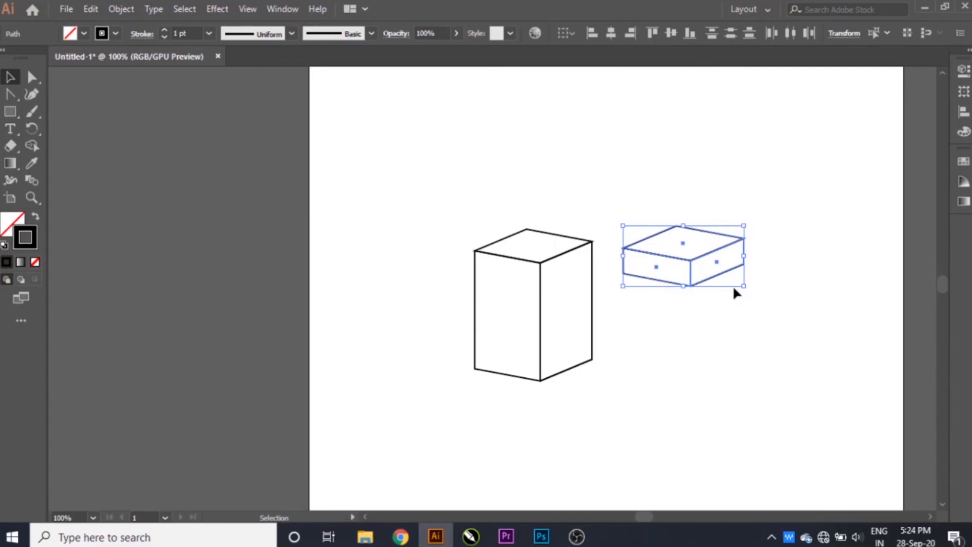
Apply the default white fill and black stroke to the lid and group its three faces
{"action": "left_click", "coordinate": [4, 246]}
{"action": "key", "text": "a"}
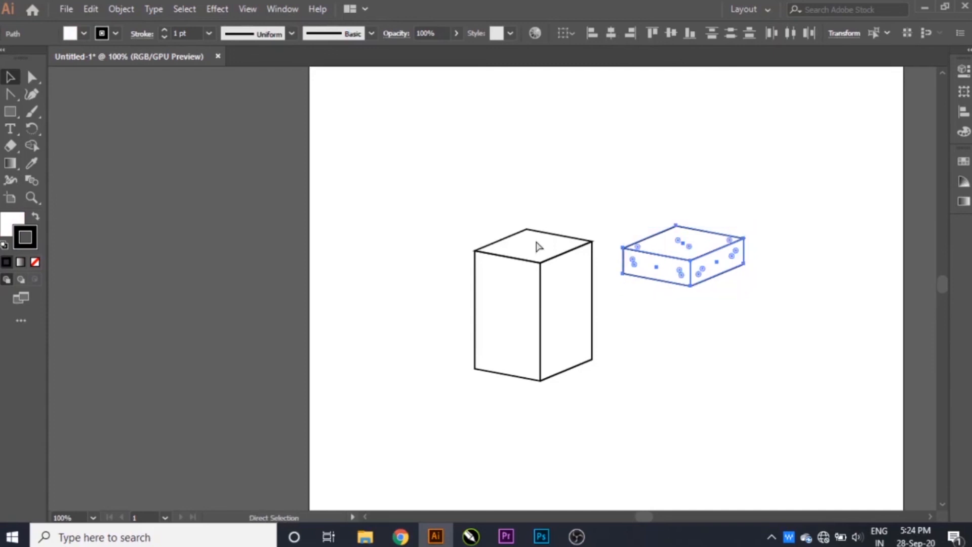
{"action": "key", "text": "v"}
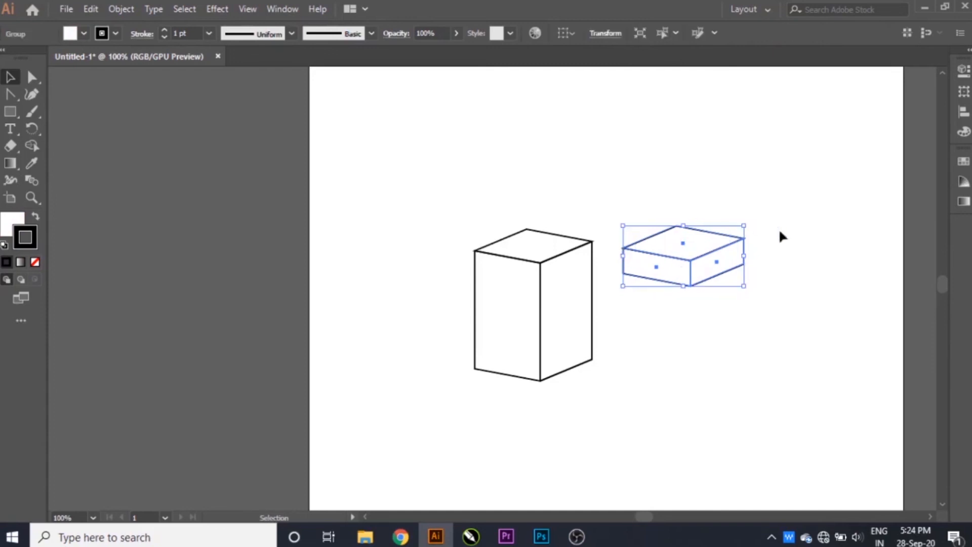
Examine the ungroup and lock commands available for the grouped lid, and deselect the lid
{"action": "right_click", "coordinate": [690, 263]}
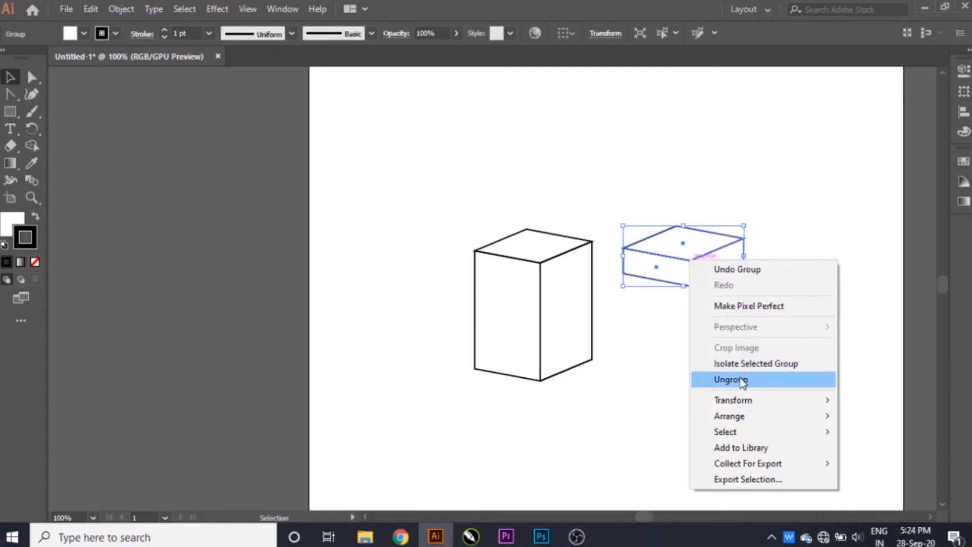
{"action": "left_click", "coordinate": [669, 260]}
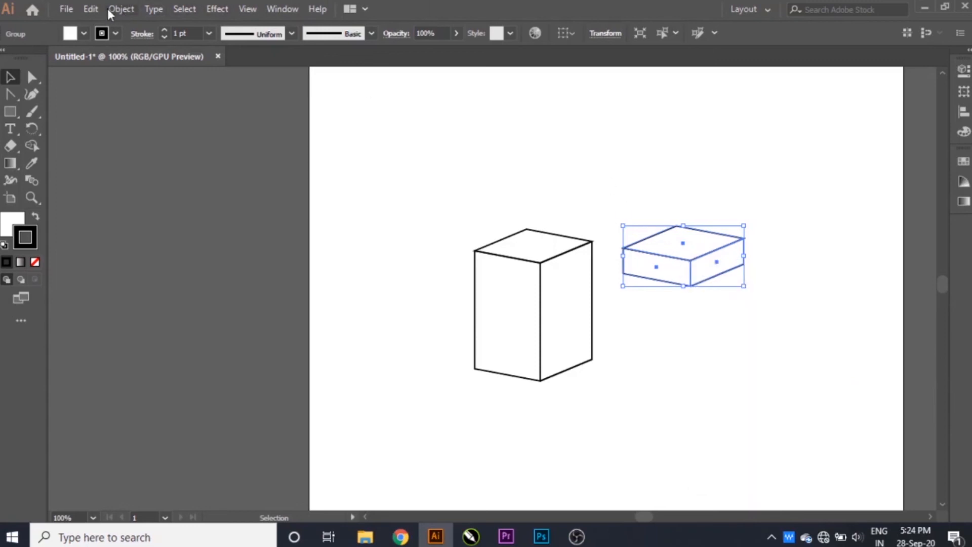
{"action": "left_click", "coordinate": [121, 9]}
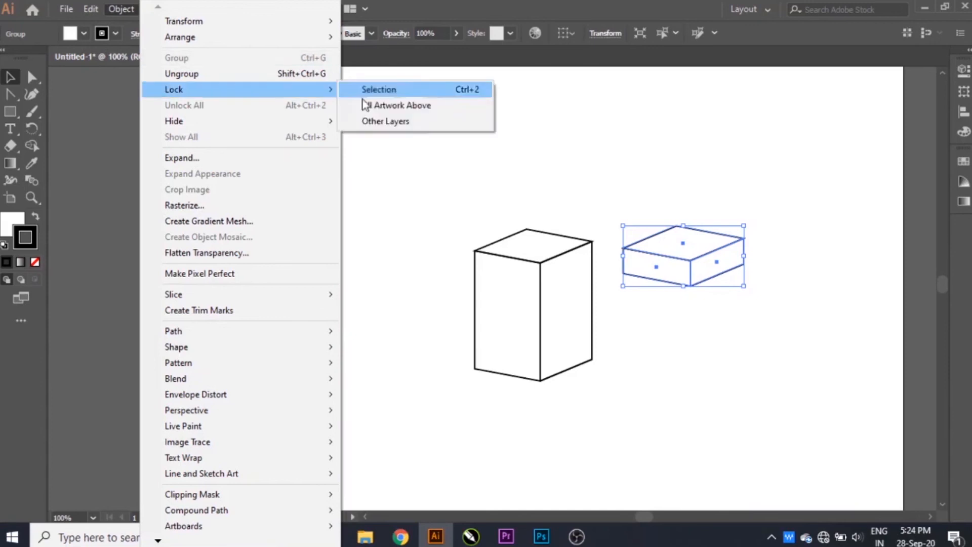
{"action": "left_click", "coordinate": [702, 162]}
{"action": "left_click", "coordinate": [702, 162]}
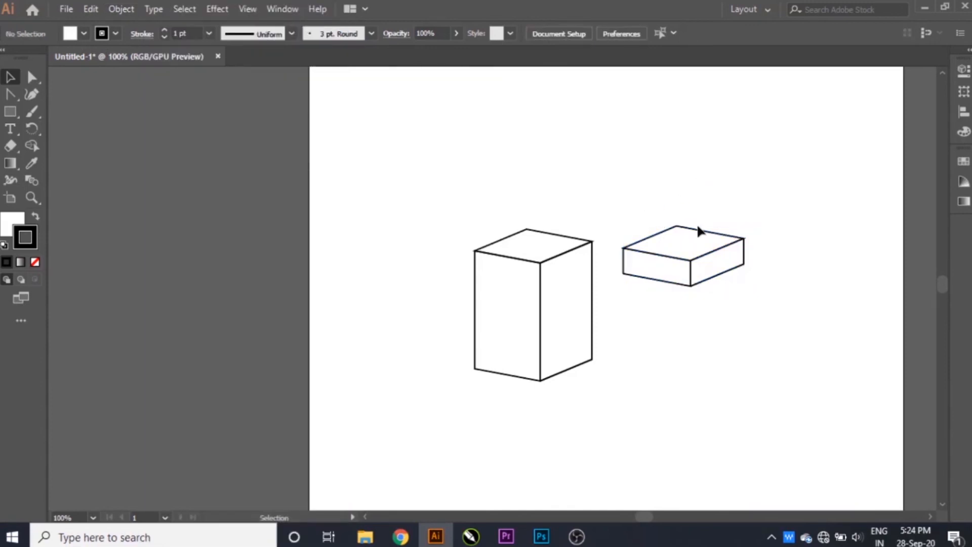
Move the grouped lid onto the tall box so that their front top corners align
{"action": "left_click", "coordinate": [689, 263]}
{"action": "left_click_drag", "start_coordinate": [689, 262], "coordinate": [541, 271]}
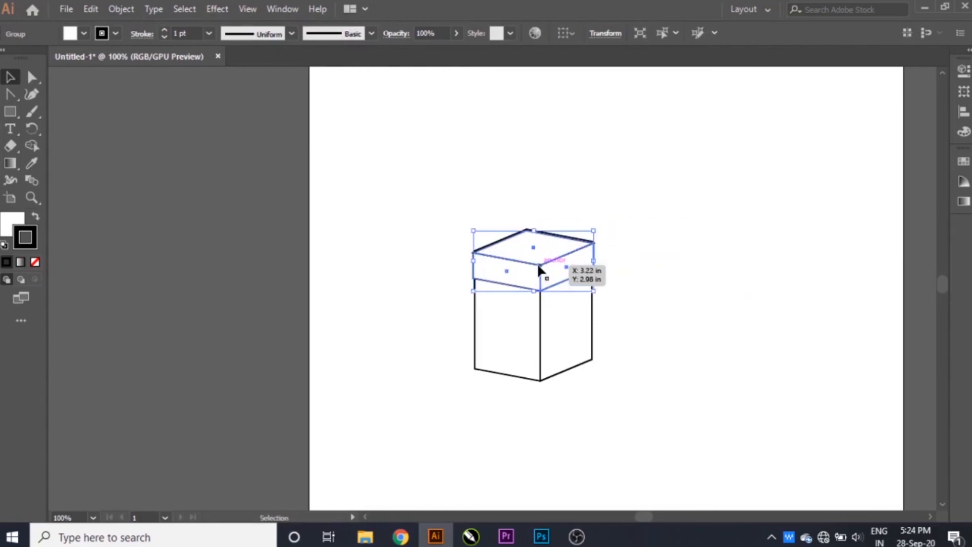
{"action": "left_click", "coordinate": [667, 244]}
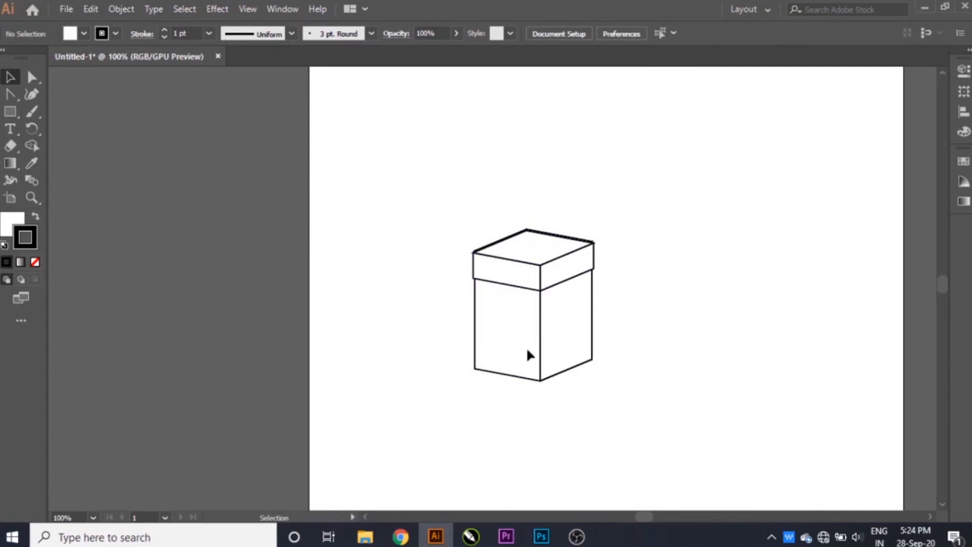
Try to shorten the whole lidded box by scaling it down vertically, and undo the scaling
{"action": "left_click", "coordinate": [31, 78]}
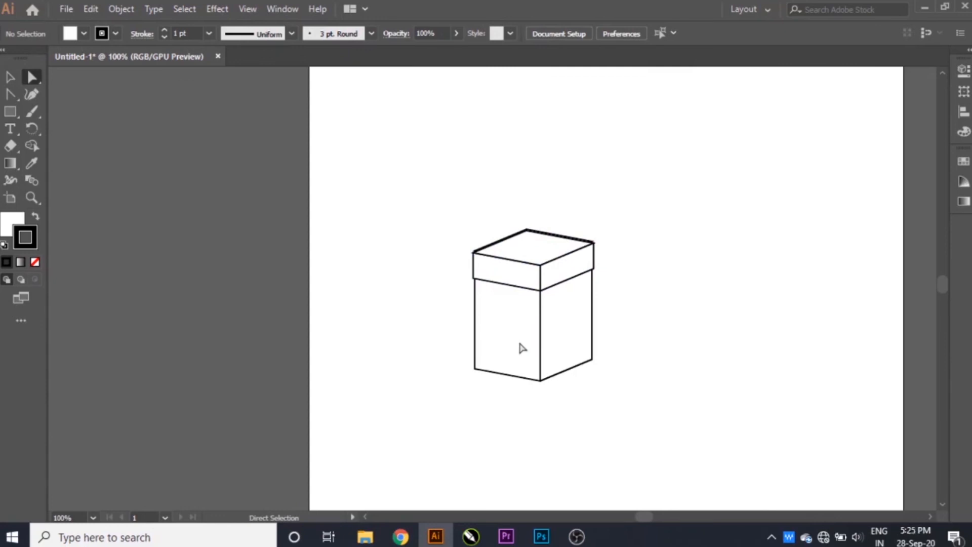
{"action": "left_click", "coordinate": [9, 77]}
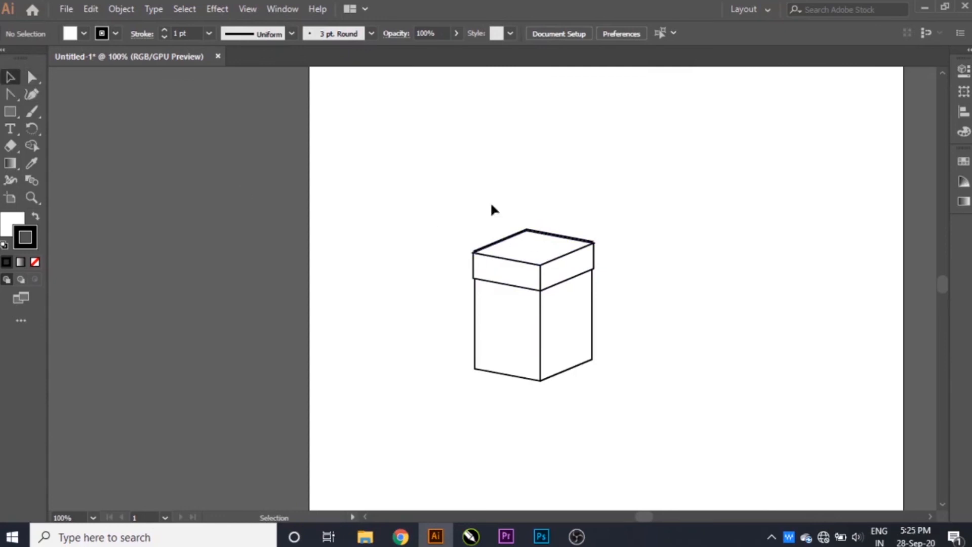
{"action": "left_click_drag", "start_coordinate": [436, 184], "coordinate": [676, 377]}
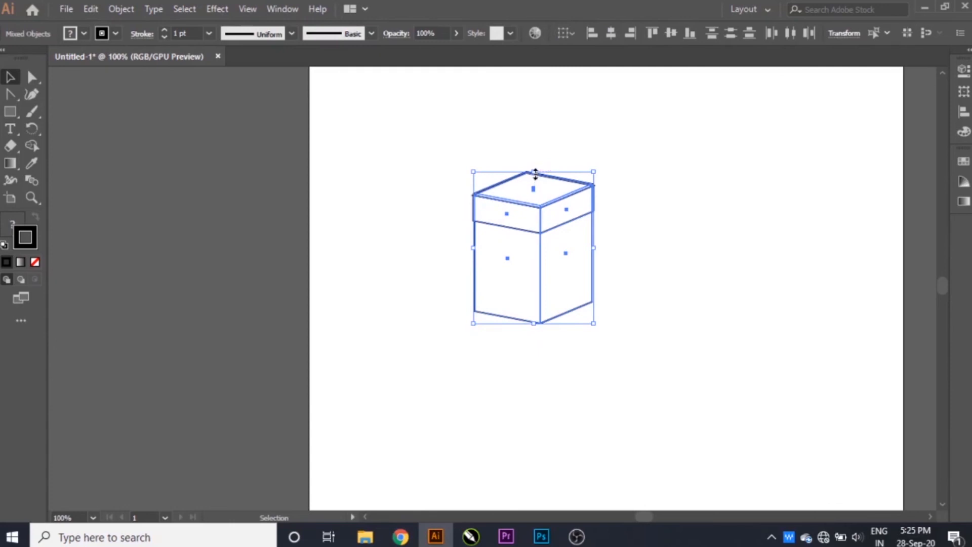
{"action": "left_click_drag", "start_coordinate": [535, 174], "coordinate": [542, 239]}
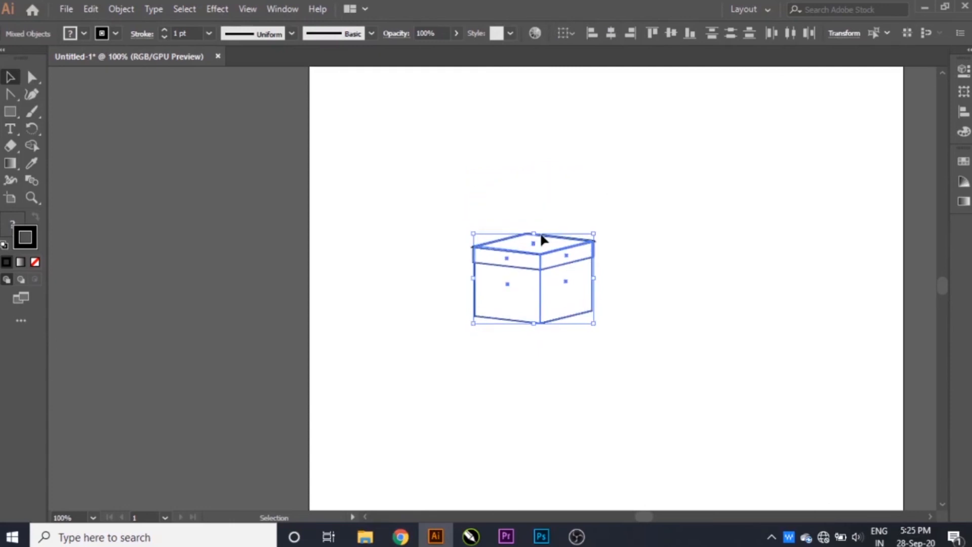
{"action": "left_click", "coordinate": [707, 240]}
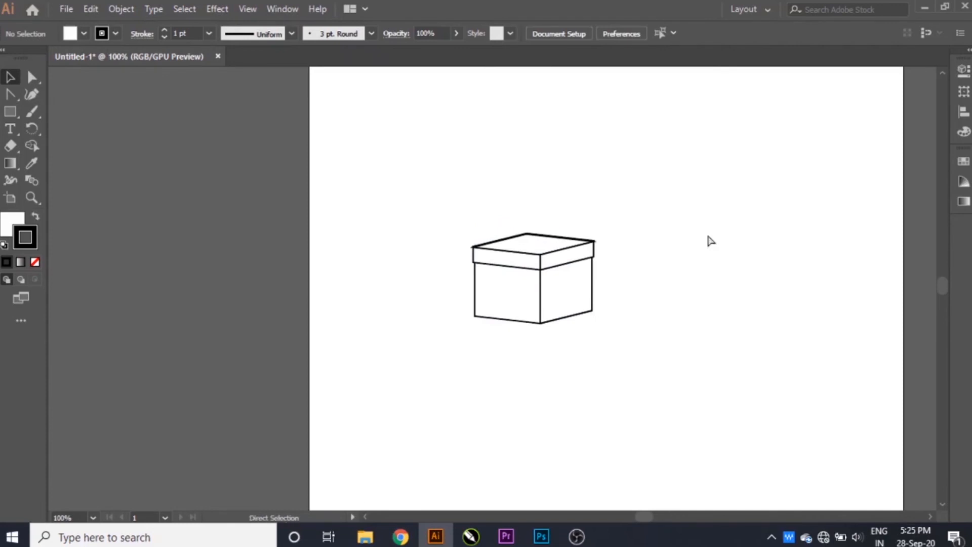
{"action": "key", "text": "ctrl+z"}
{"action": "left_click", "coordinate": [374, 195]}
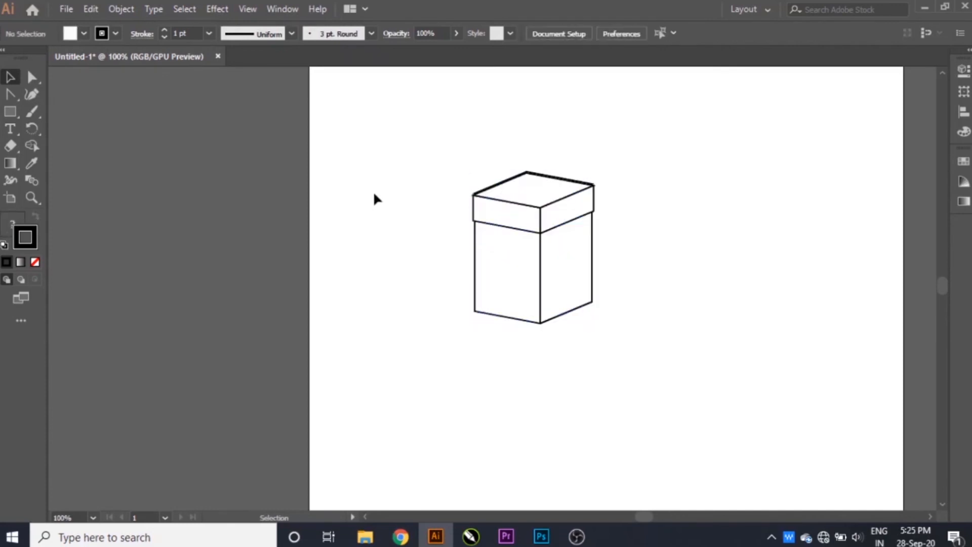
Shorten the box body by raising its bottom anchors together, straight up, until the front bottom corner is at about Y 3.91 in
{"action": "left_click", "coordinate": [32, 78]}
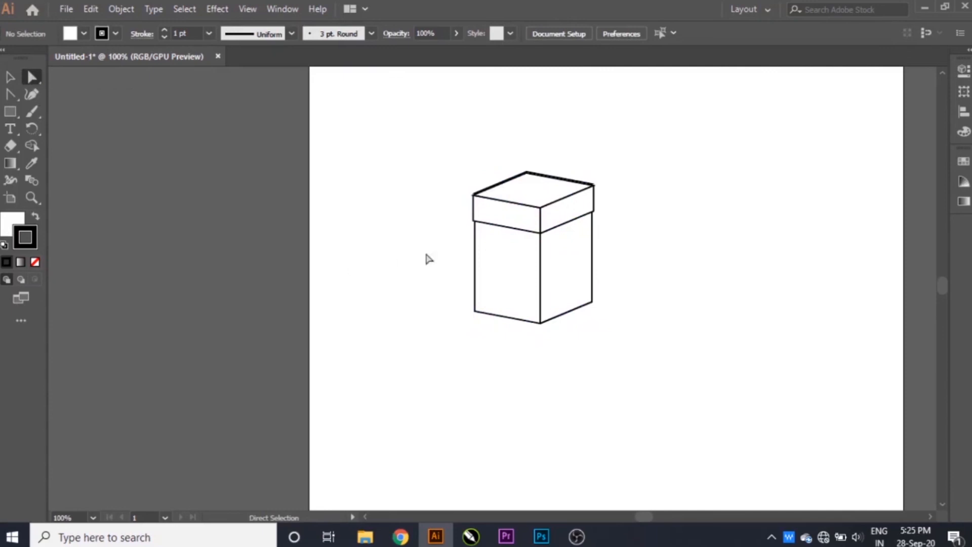
{"action": "left_click_drag", "start_coordinate": [447, 300], "coordinate": [657, 339]}
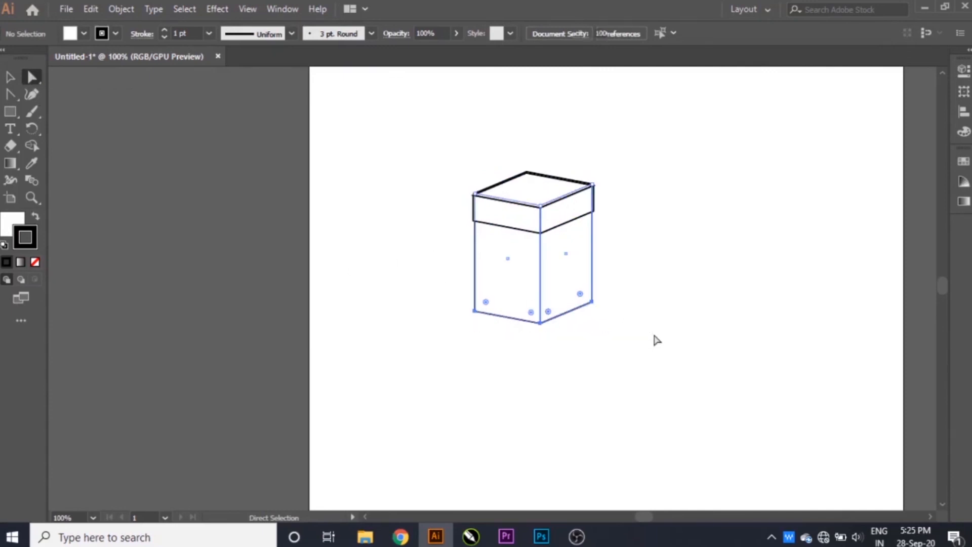
{"action": "left_click", "coordinate": [540, 323]}
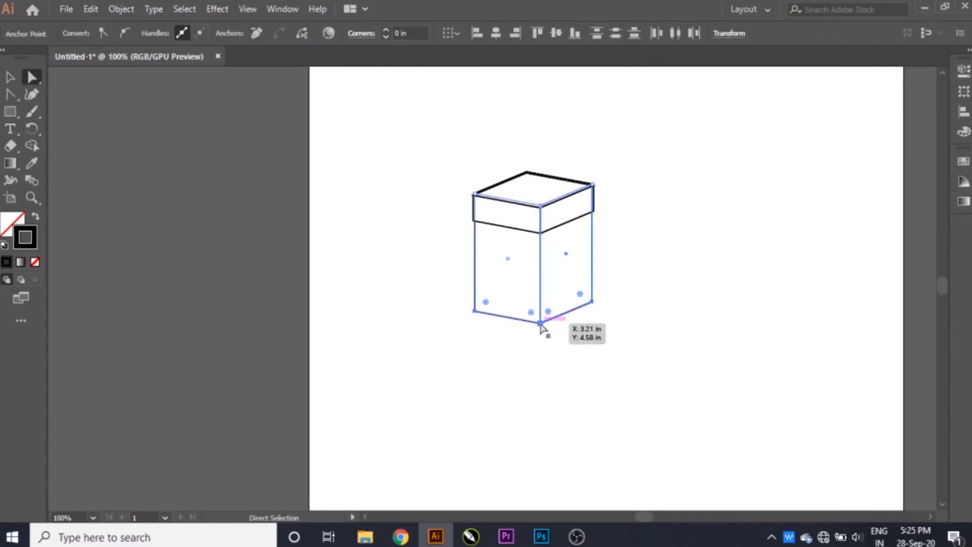
{"action": "left_click", "coordinate": [540, 323], "text": "shift"}
{"action": "left_click", "coordinate": [540, 323], "text": "shift"}
{"action": "left_click_drag", "start_coordinate": [540, 324], "coordinate": [540, 279]}
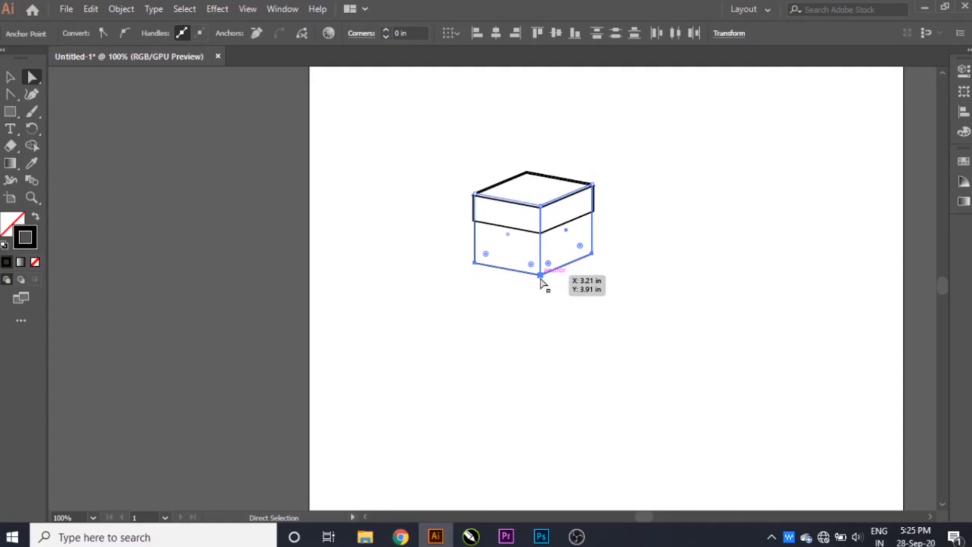
Move the grouped lid off the shortened box and place it beside the box on the right
{"action": "left_click", "coordinate": [6, 80]}
{"action": "left_click_drag", "start_coordinate": [349, 108], "coordinate": [657, 330]}
{"action": "key", "text": "a"}
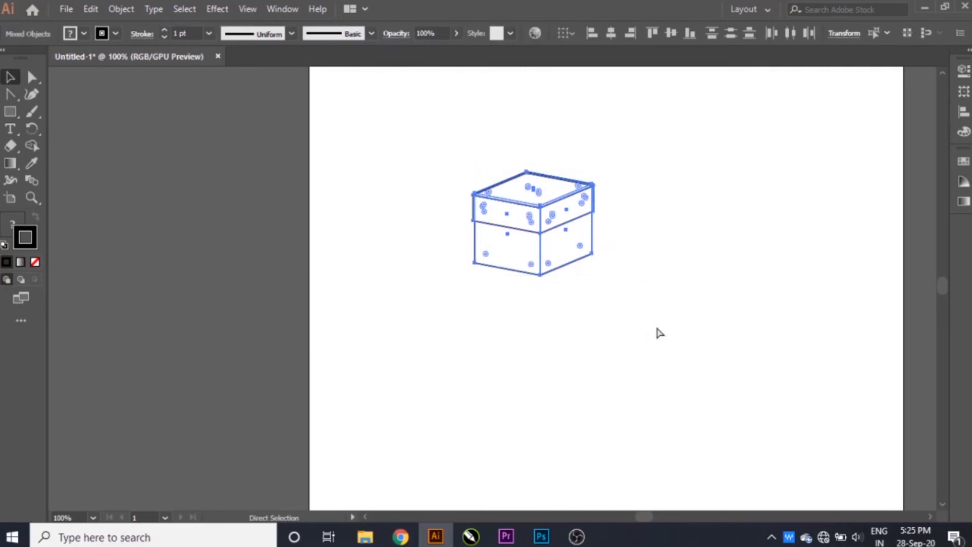
{"action": "left_click", "coordinate": [659, 333]}
{"action": "key", "text": "v"}
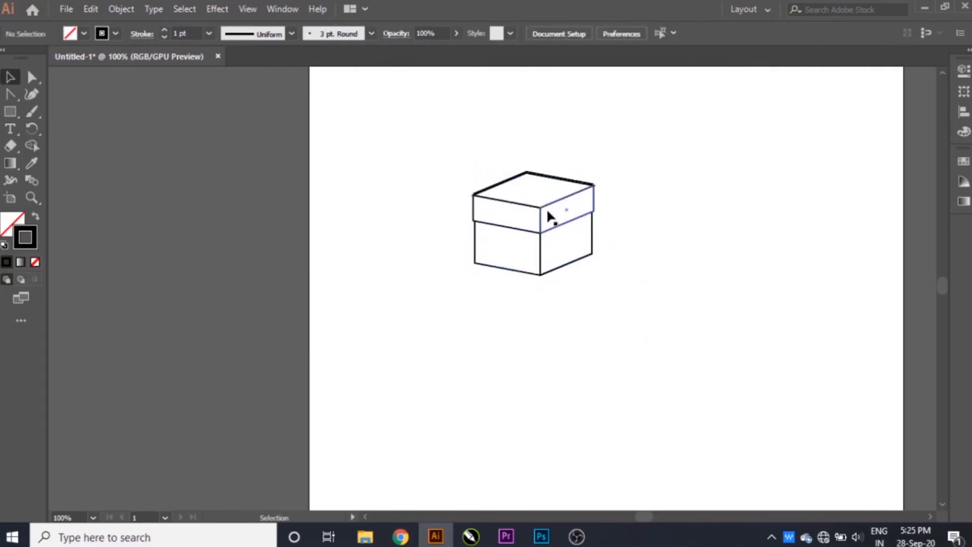
{"action": "left_click_drag", "start_coordinate": [548, 213], "coordinate": [701, 218]}
{"action": "left_click", "coordinate": [797, 222]}
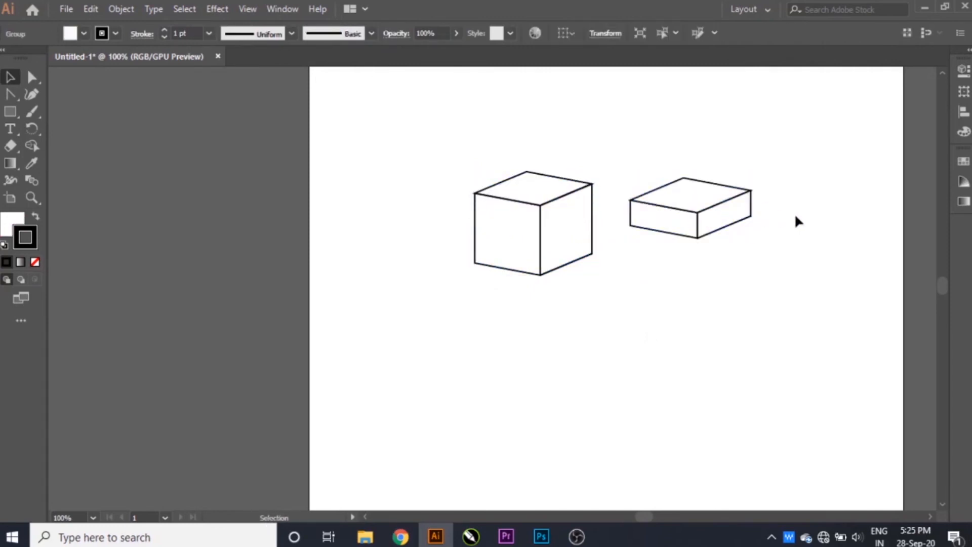
Fill the separated lid with the orange web color FF9933
{"action": "left_click", "coordinate": [698, 221]}
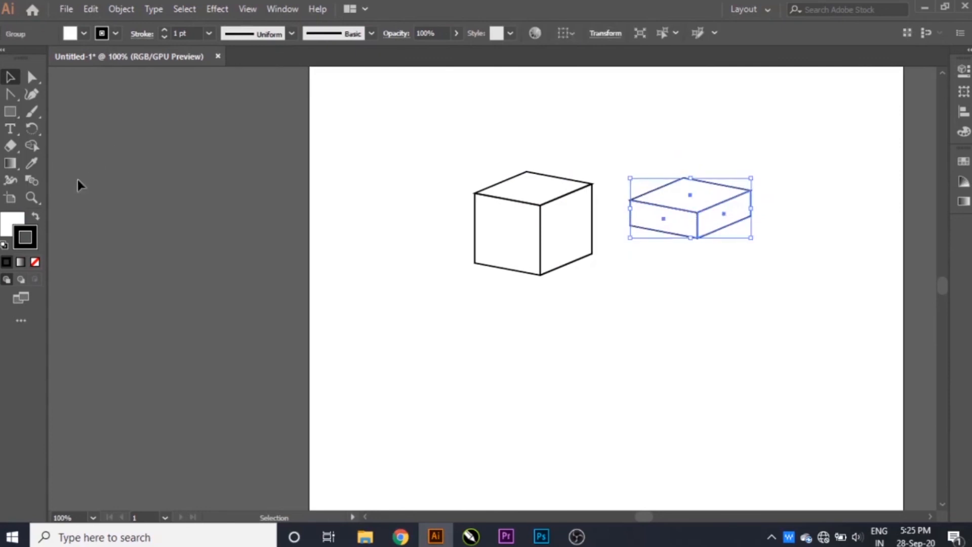
{"action": "left_click", "coordinate": [10, 221]}
{"action": "double_click", "coordinate": [11, 222]}
{"action": "left_click", "coordinate": [721, 249]}
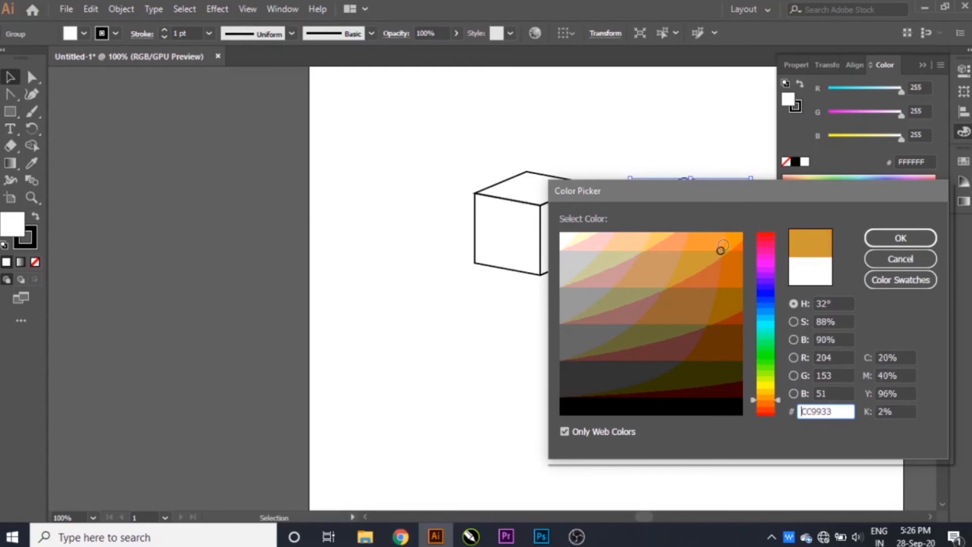
{"action": "left_click", "coordinate": [722, 246]}
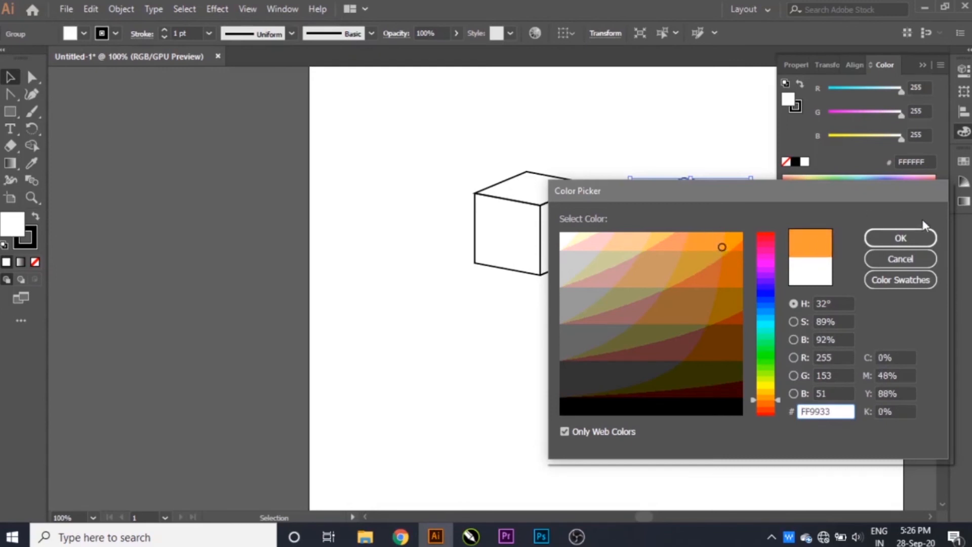
{"action": "left_click", "coordinate": [896, 240]}
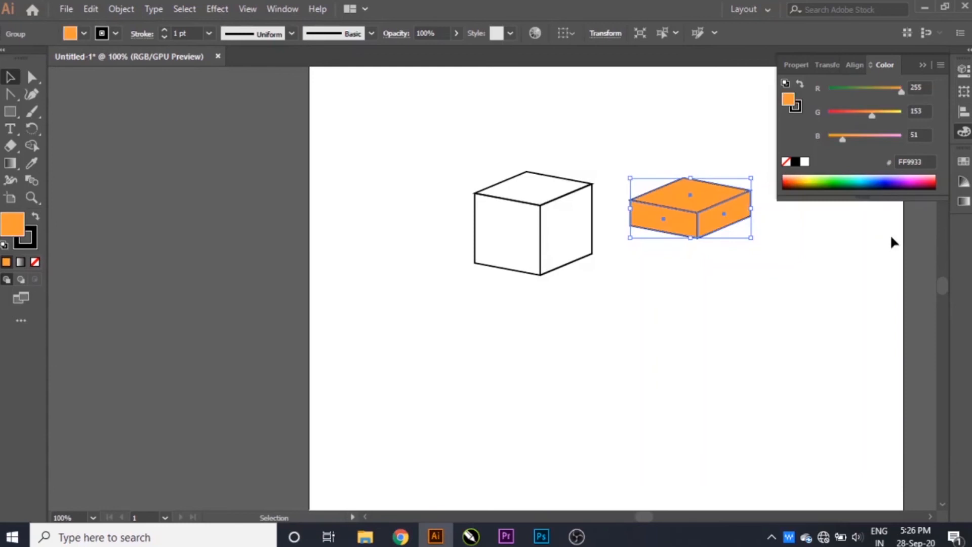
Fill all three faces of the box body with the lid's orange color and deselect them
{"action": "left_click", "coordinate": [544, 204]}
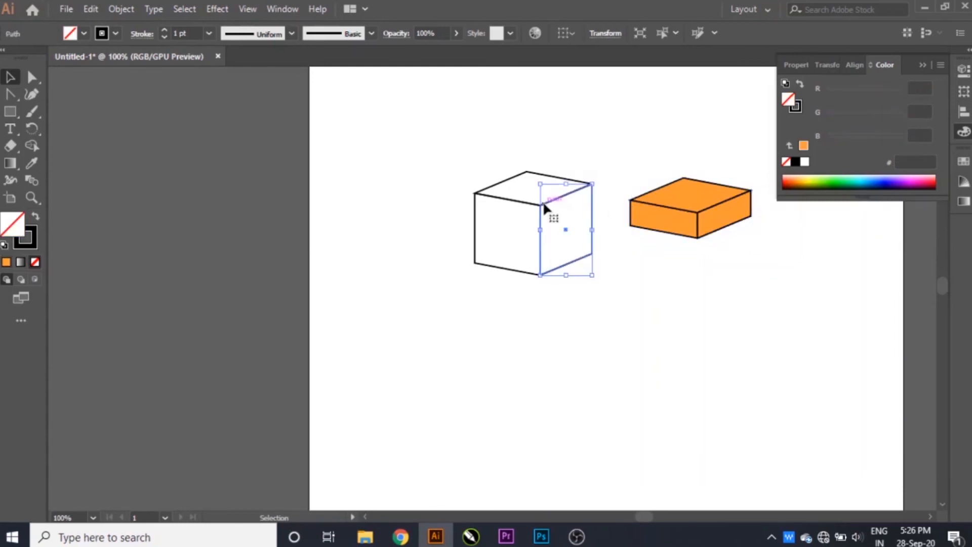
{"action": "left_click_drag", "start_coordinate": [451, 149], "coordinate": [611, 335]}
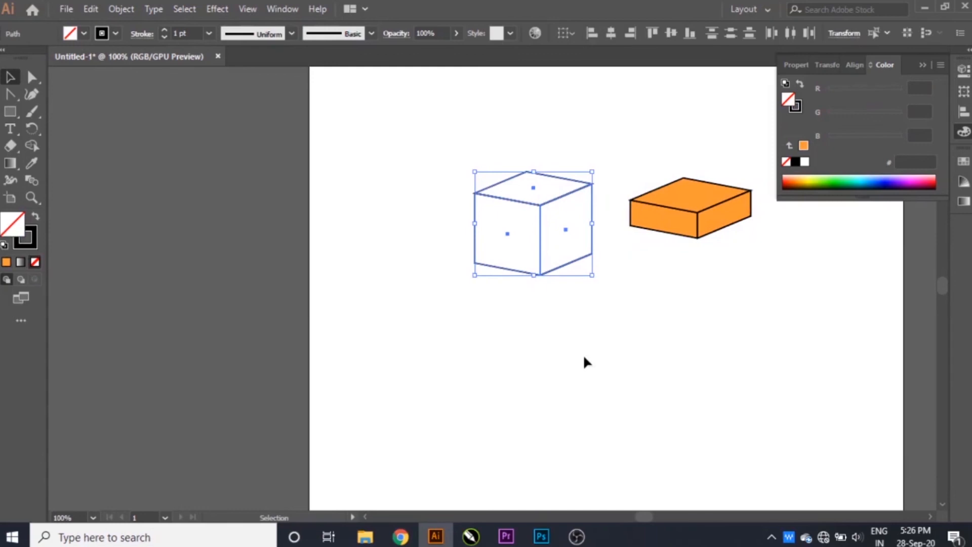
{"action": "left_click", "coordinate": [6, 263]}
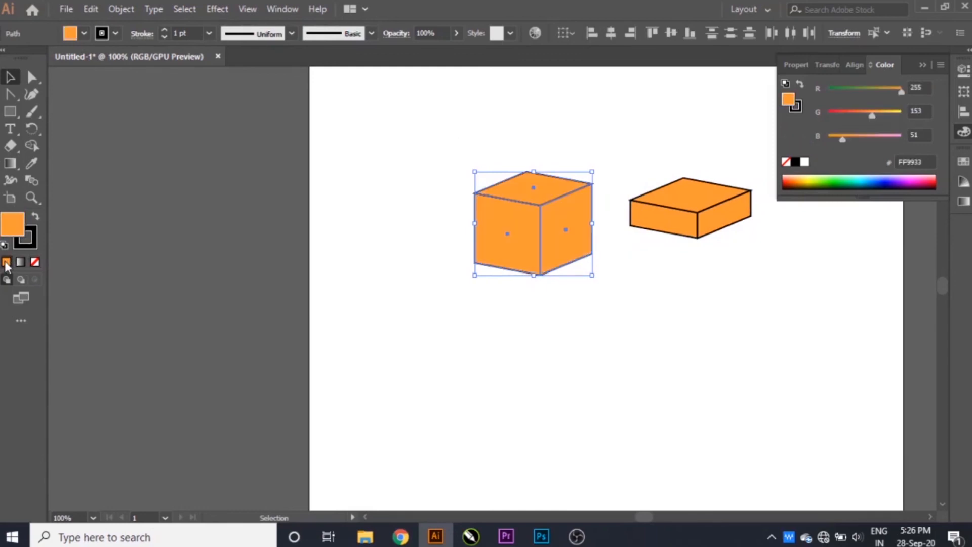
{"action": "left_click", "coordinate": [464, 357]}
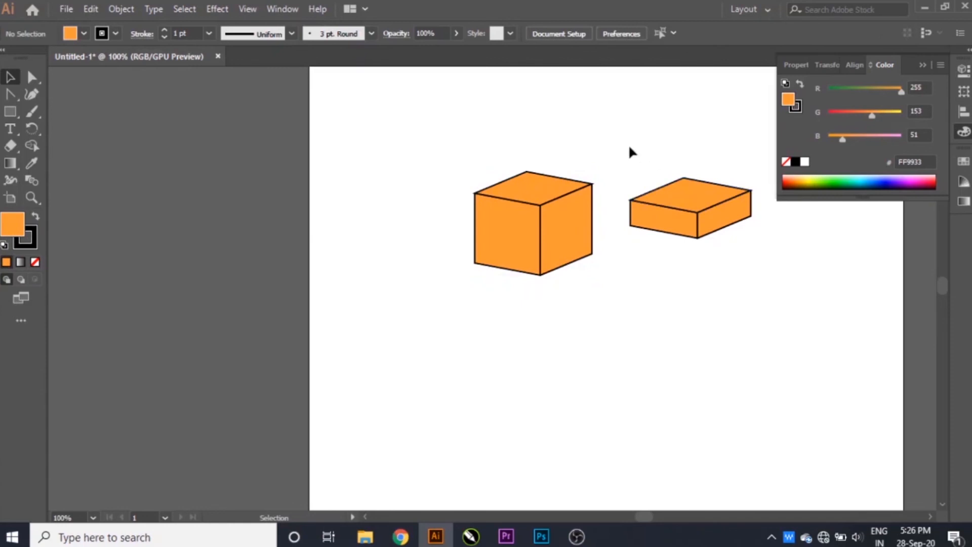
Place the lid back on top of the orange box and move the whole lidded box to the artboard's upper-right corner
{"action": "left_click", "coordinate": [697, 206]}
{"action": "left_click_drag", "start_coordinate": [693, 218], "coordinate": [541, 210]}
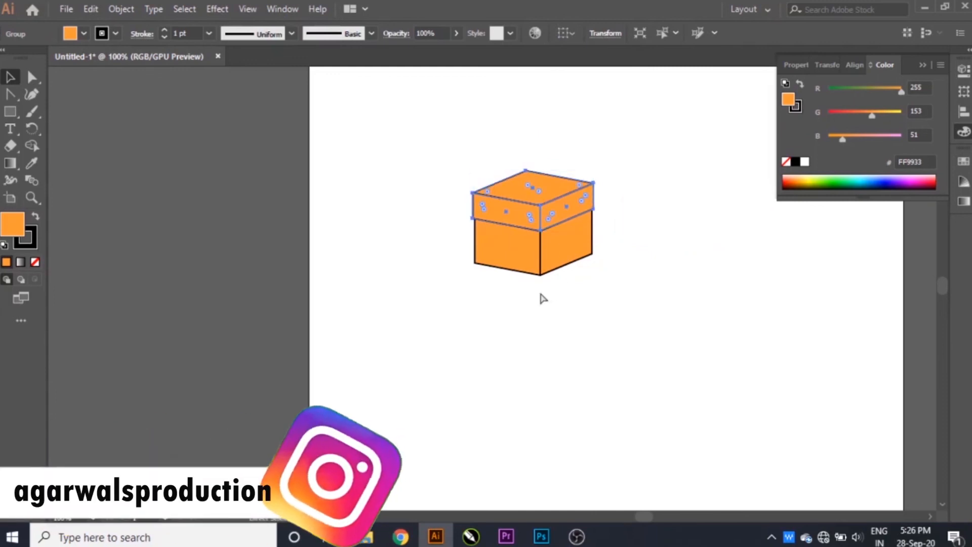
{"action": "key", "text": "ctrl+a"}
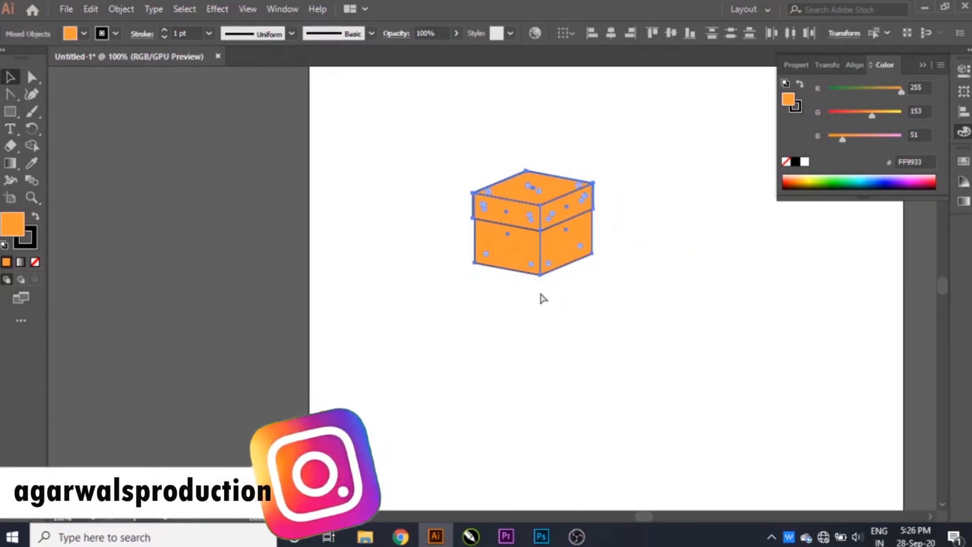
{"action": "left_click", "coordinate": [686, 276]}
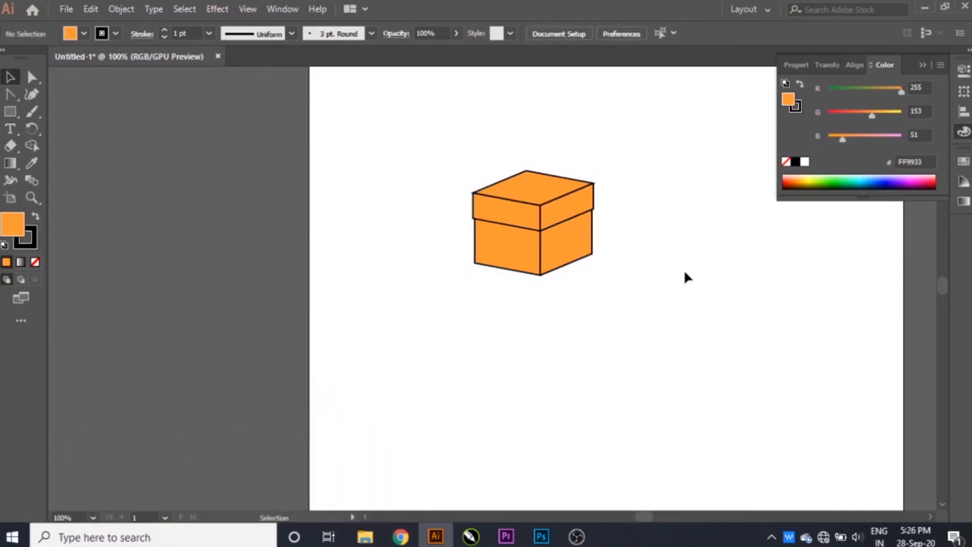
{"action": "left_click", "coordinate": [925, 65]}
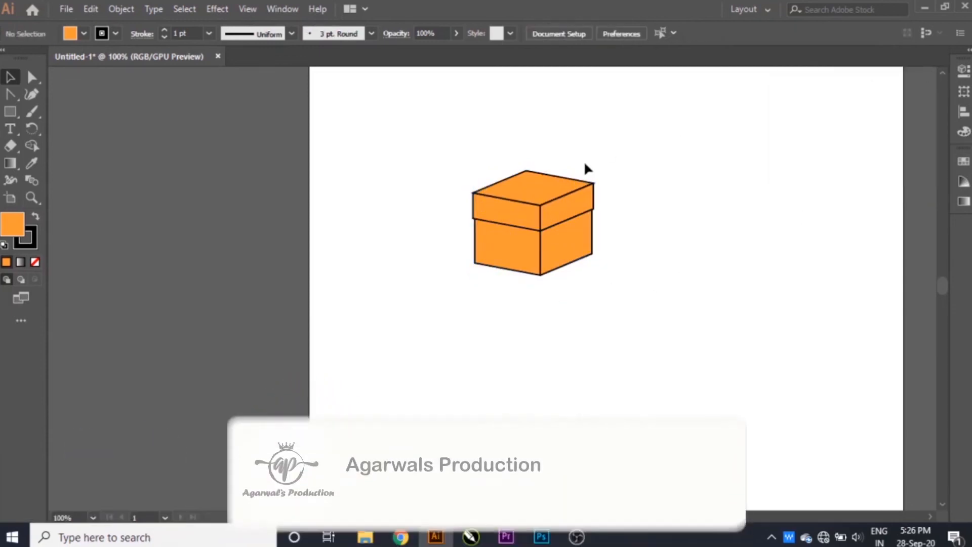
{"action": "left_click_drag", "start_coordinate": [551, 220], "coordinate": [854, 140]}
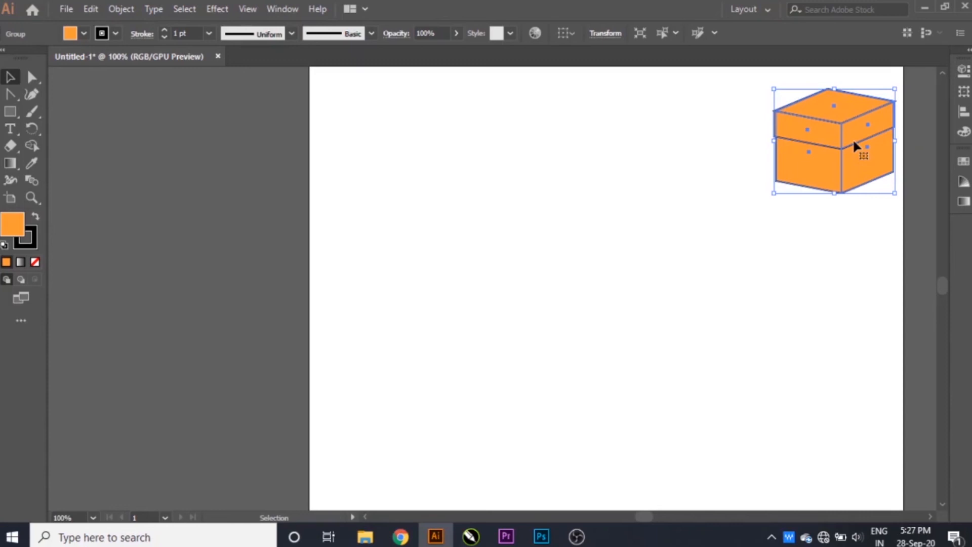
Draw a large circle with the Ellipse tool in the empty area to the left of the orange box
{"action": "right_click", "coordinate": [9, 111]}
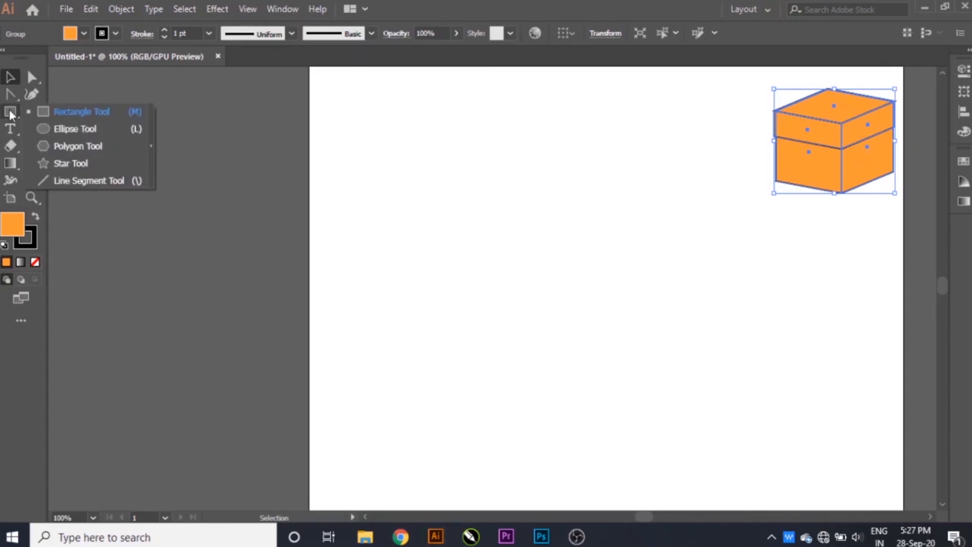
{"action": "left_click", "coordinate": [64, 130]}
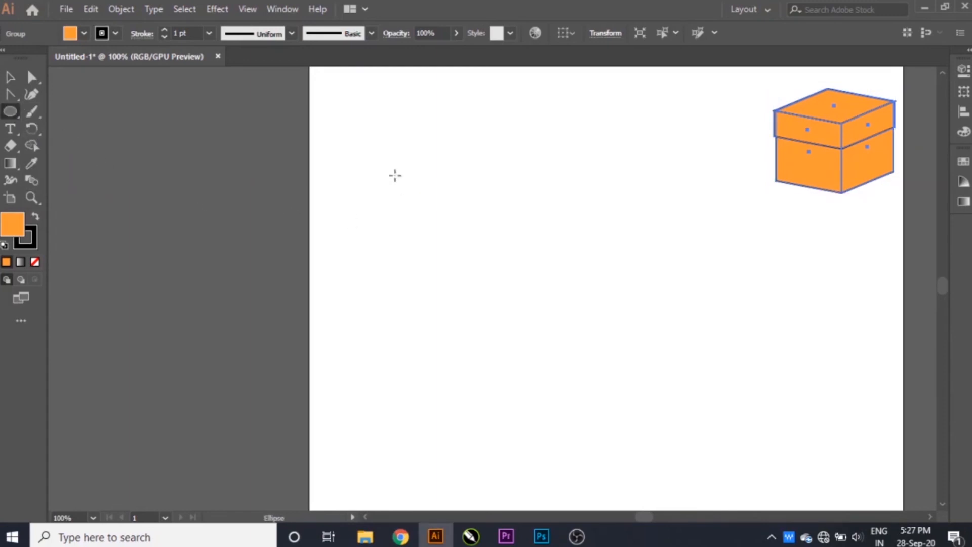
{"action": "left_click_drag", "start_coordinate": [388, 154], "coordinate": [530, 328]}
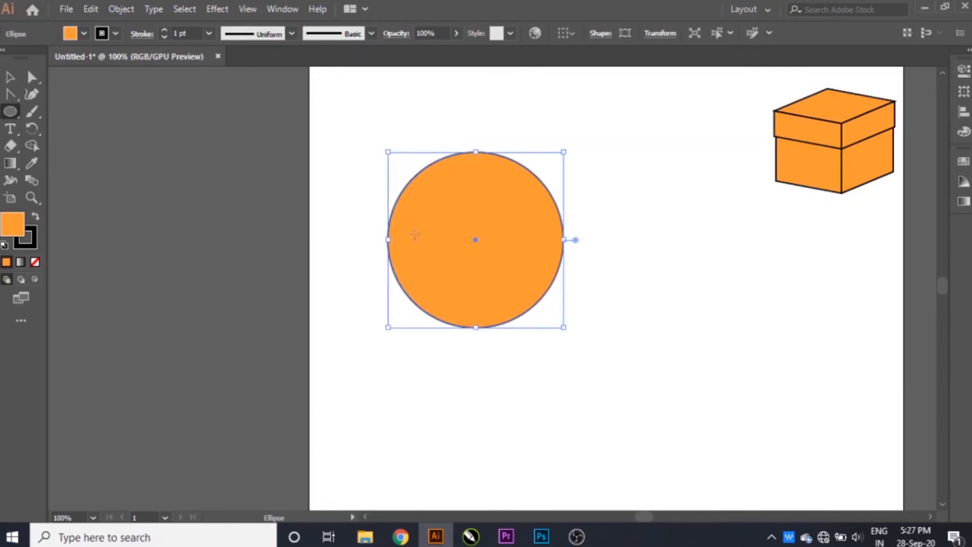
Change the circle's fill to a pale cream yellow
{"action": "double_click", "coordinate": [10, 234]}
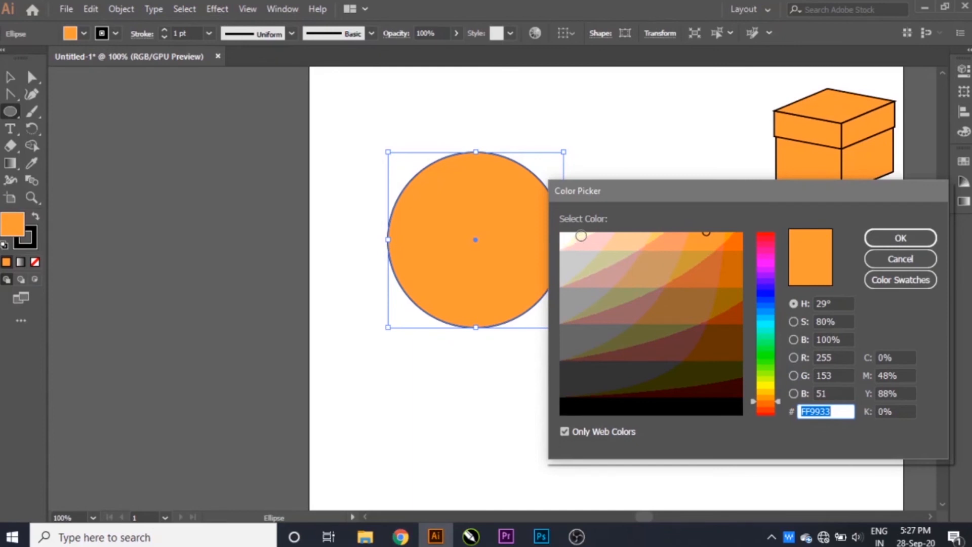
{"action": "left_click", "coordinate": [580, 236]}
{"action": "left_click", "coordinate": [899, 243]}
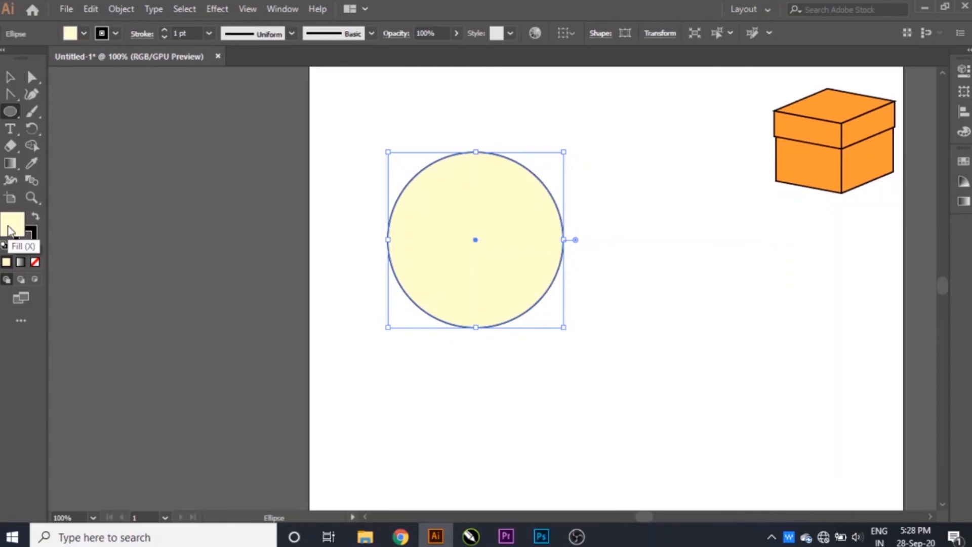
{"action": "left_click", "coordinate": [32, 243]}
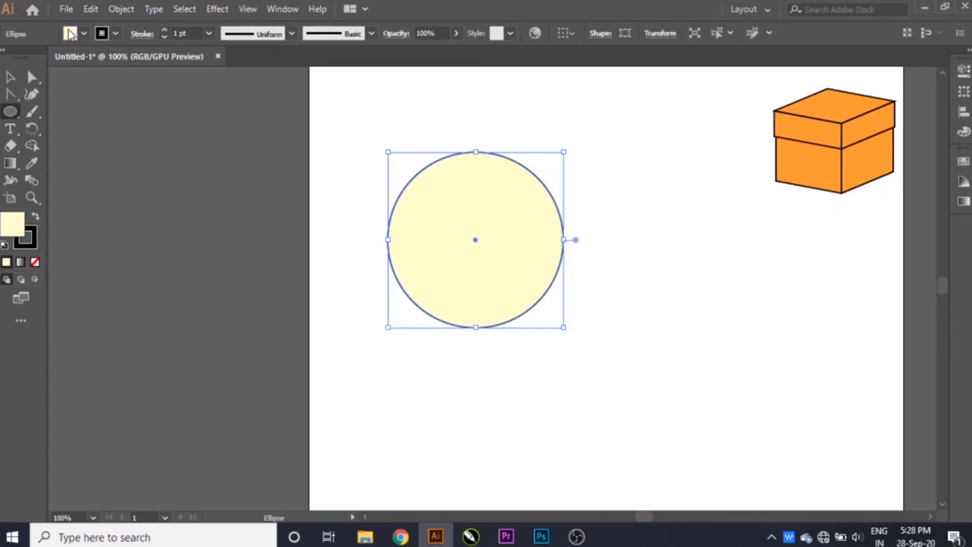
Show the direction handles on all the circle's anchor points with the Direct Selection tool, and deselect the circle
{"action": "left_click", "coordinate": [31, 78]}
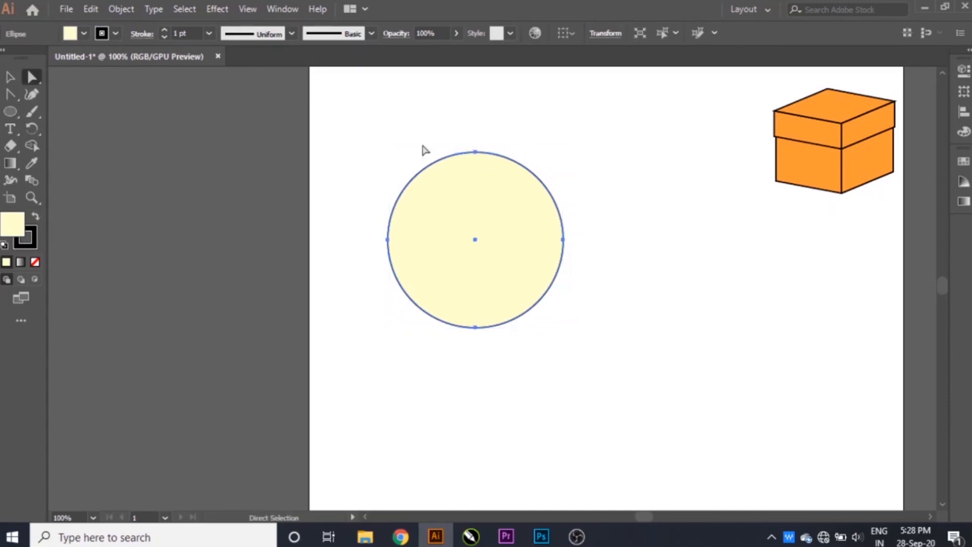
{"action": "left_click_drag", "start_coordinate": [363, 127], "coordinate": [624, 395]}
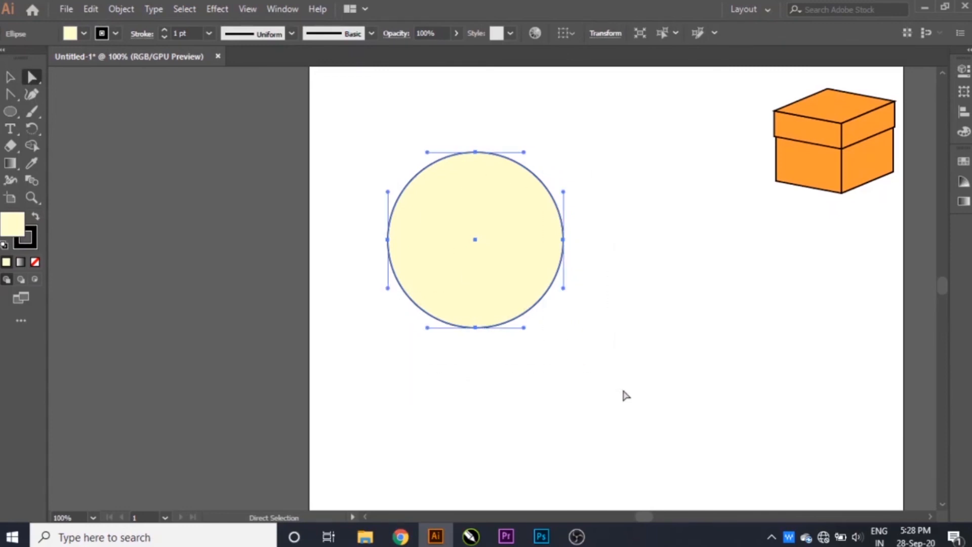
{"action": "left_click", "coordinate": [648, 297]}
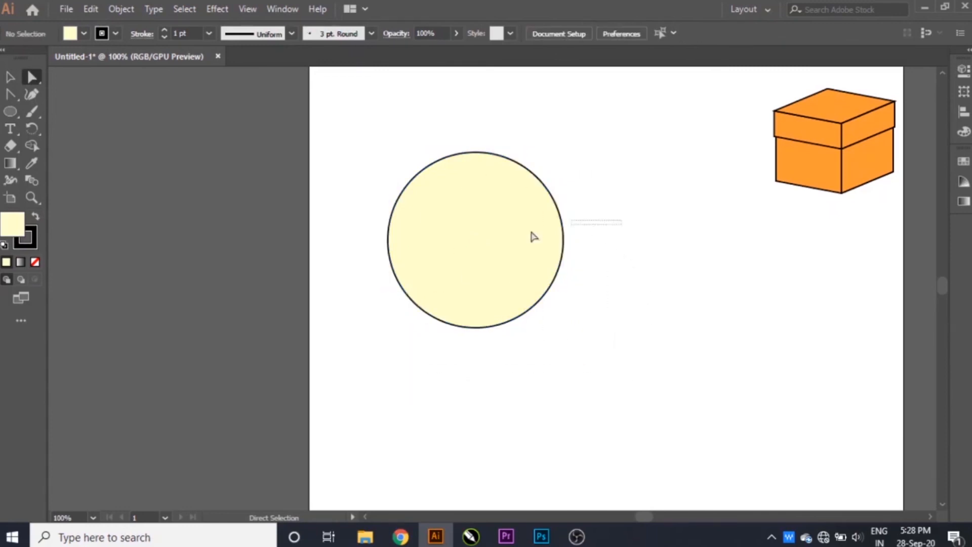
Stretch the cream circle into an egg by moving only its top anchor point straight up, reducing the stretch to a moderate height
{"action": "left_click", "coordinate": [476, 153]}
{"action": "left_click_drag", "start_coordinate": [476, 153], "coordinate": [474, 96]}
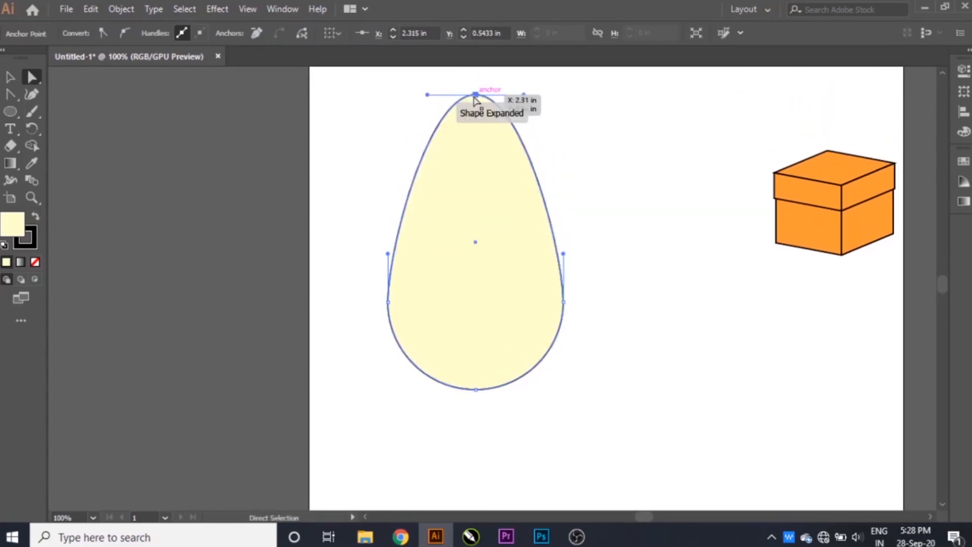
{"action": "left_click_drag", "start_coordinate": [475, 96], "coordinate": [476, 158]}
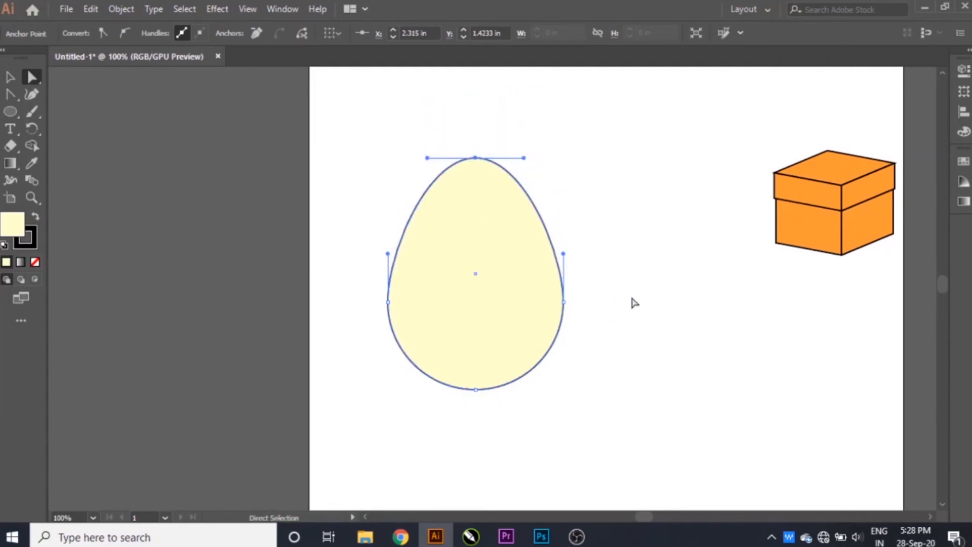
Nudge the egg's left and right anchor points slightly downward together to widen its lower part, and deselect the egg
{"action": "left_click_drag", "start_coordinate": [636, 296], "coordinate": [356, 341]}
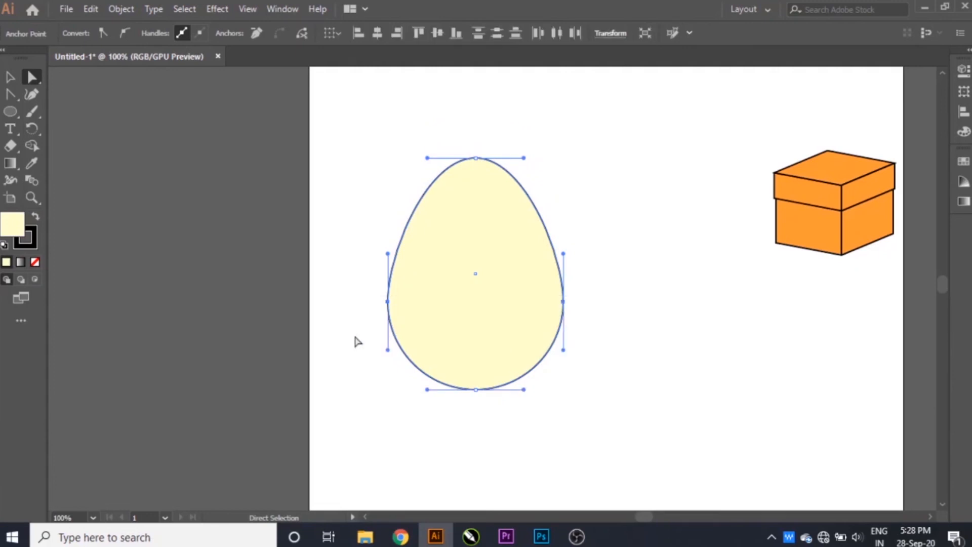
{"action": "key", "text": "Down"}
{"action": "key", "text": "Down"}
{"action": "key", "text": "Down"}
{"action": "key", "text": "Down"}
{"action": "key", "text": "Down"}
{"action": "key", "text": "Down"}
{"action": "key", "text": "Down"}
{"action": "key", "text": "Down"}
{"action": "key", "text": "Down"}
{"action": "key", "text": "Down"}
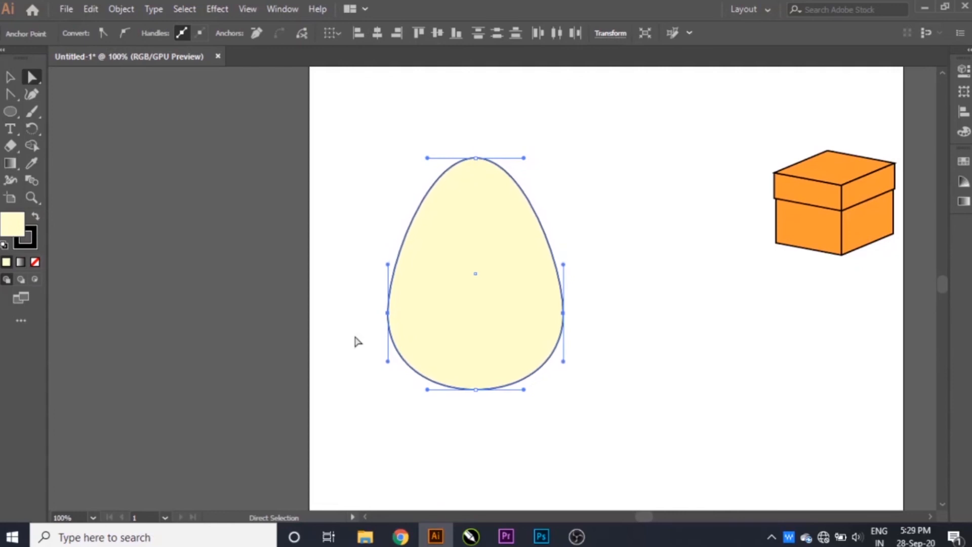
{"action": "key", "text": "Up"}
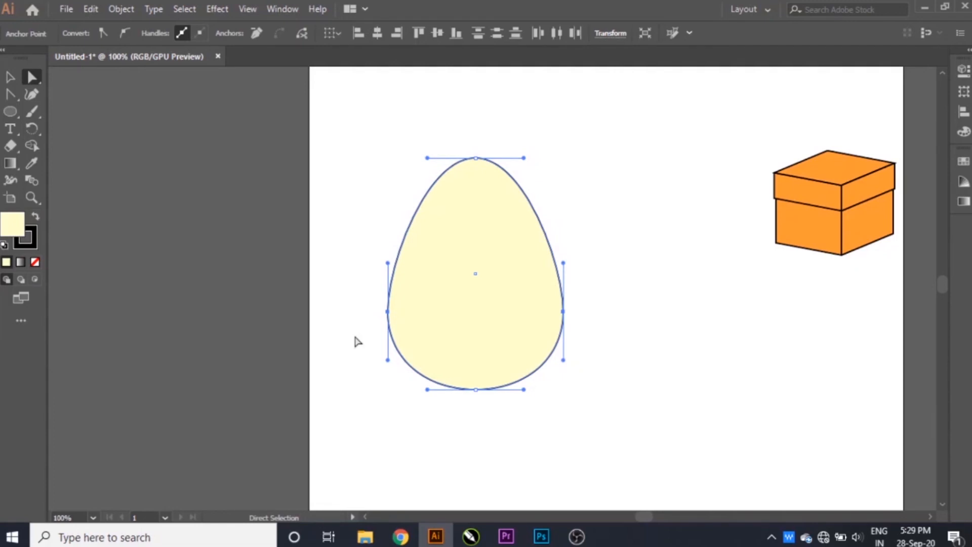
{"action": "left_click", "coordinate": [368, 250]}
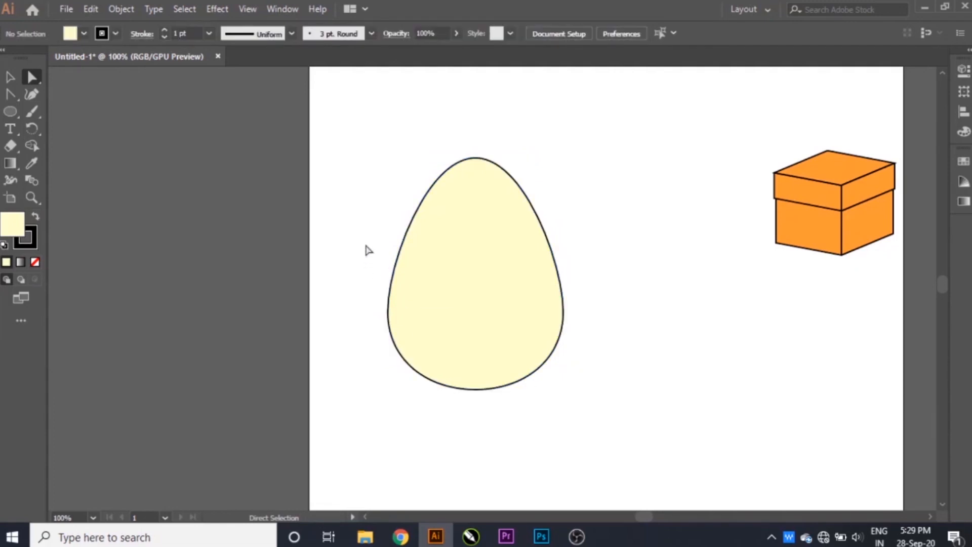
Move the whole lidded box down beside the egg, enlarge it proportionally to nearly the egg's height, and deselect it
{"action": "left_click", "coordinate": [836, 231]}
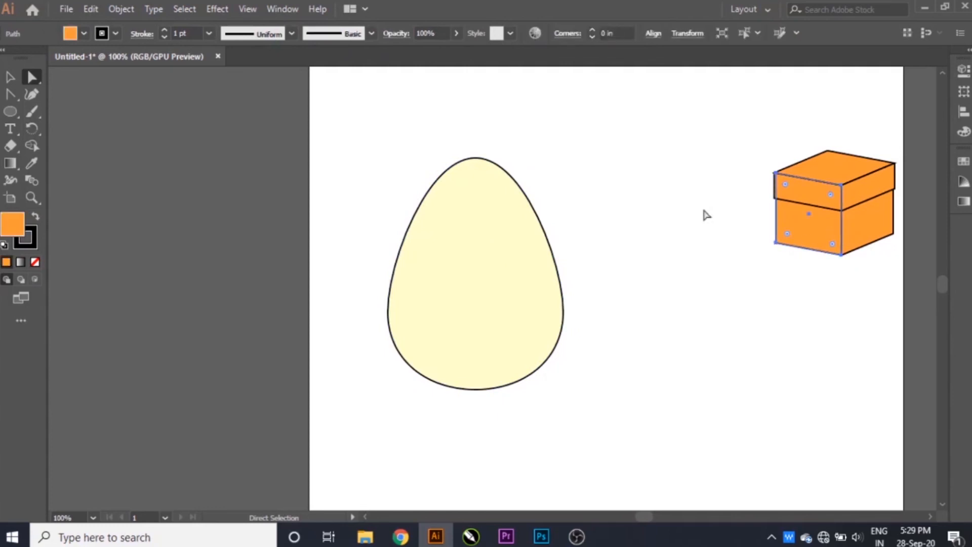
{"action": "left_click", "coordinate": [674, 198]}
{"action": "left_click", "coordinate": [9, 78]}
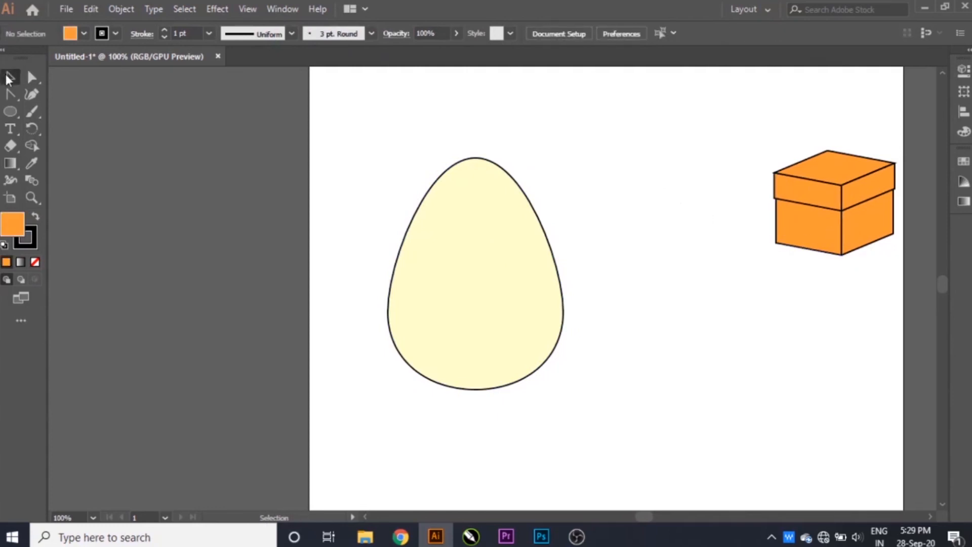
{"action": "left_click_drag", "start_coordinate": [828, 213], "coordinate": [700, 336]}
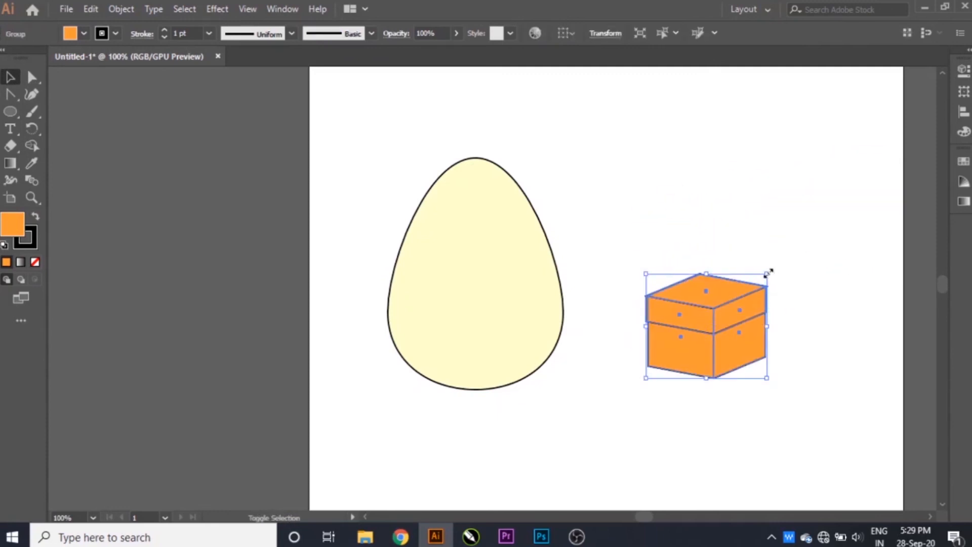
{"action": "left_click_drag", "start_coordinate": [767, 273], "coordinate": [898, 167]}
{"action": "left_click", "coordinate": [804, 112]}
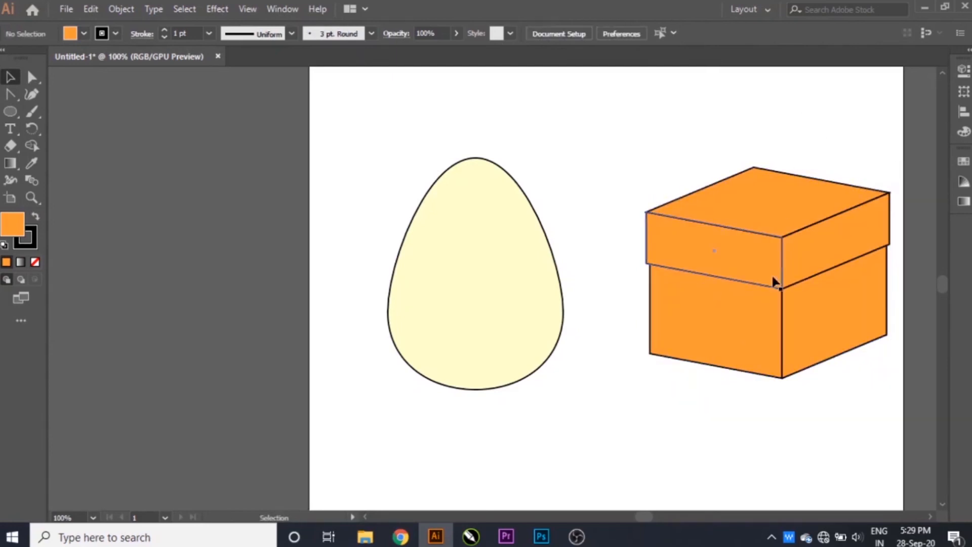
Fit the artboard in view, move the egg and the box together off its right side, and deselect them
{"action": "key", "text": "ctrl+0"}
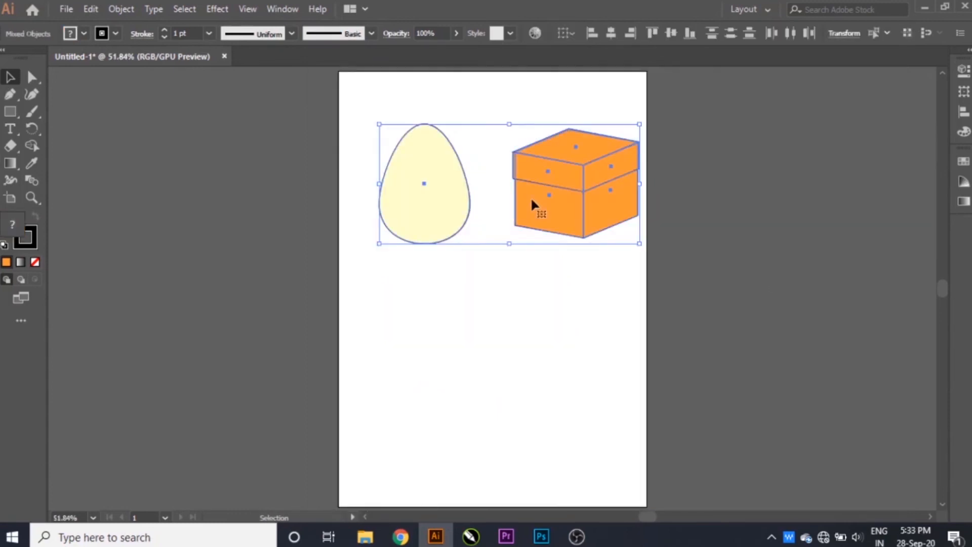
{"action": "left_click_drag", "start_coordinate": [531, 204], "coordinate": [803, 206]}
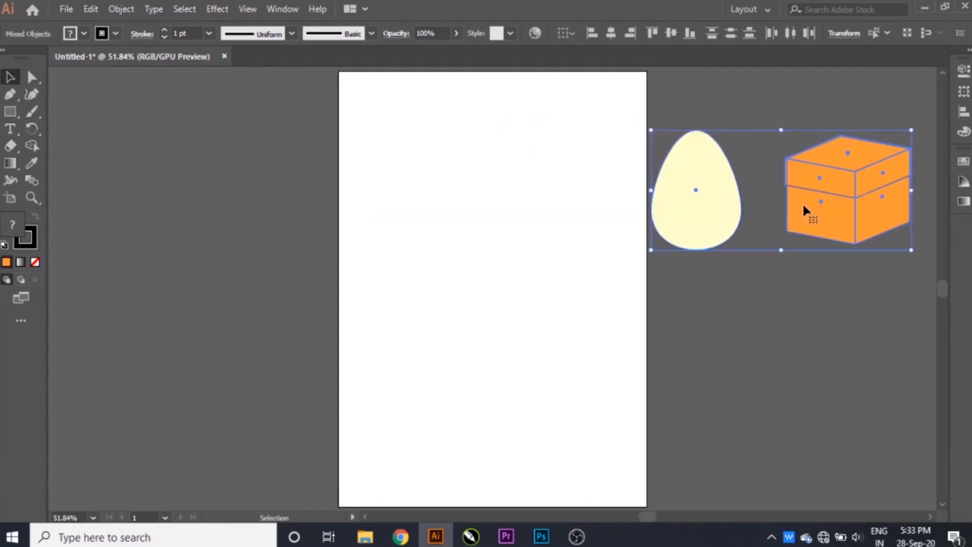
{"action": "left_click", "coordinate": [764, 306]}
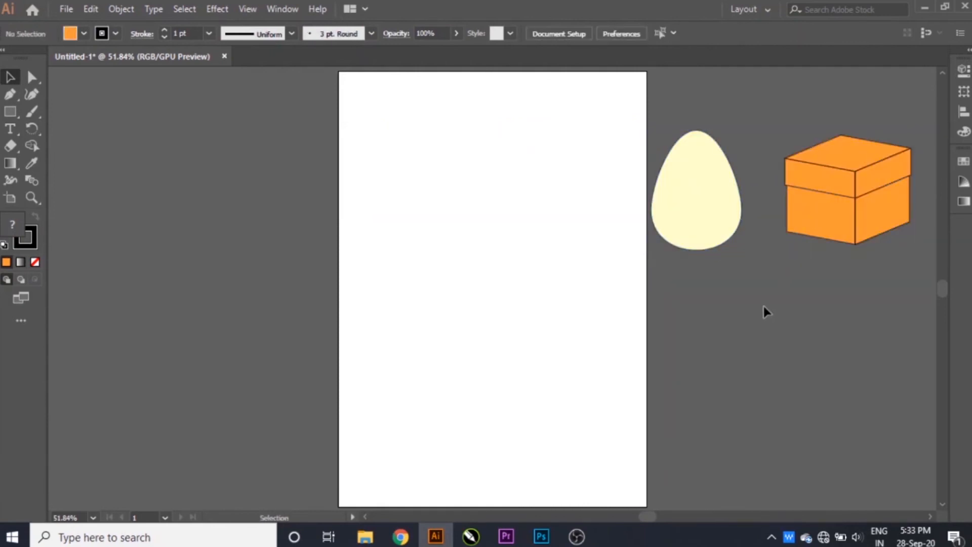
Draw a tall ellipse in the artboard's upper middle and fill it with bright yellow FFFF33
{"action": "left_click", "coordinate": [11, 112]}
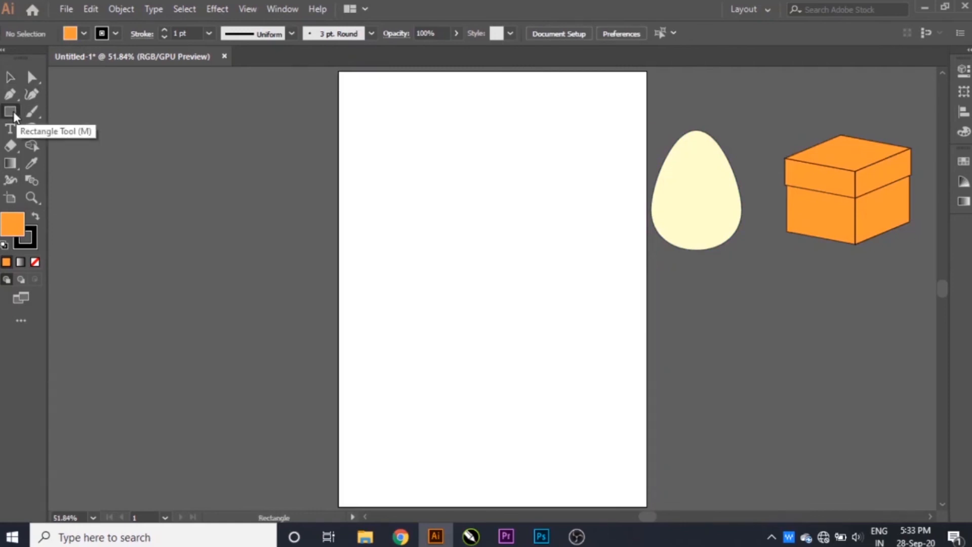
{"action": "key", "text": "l"}
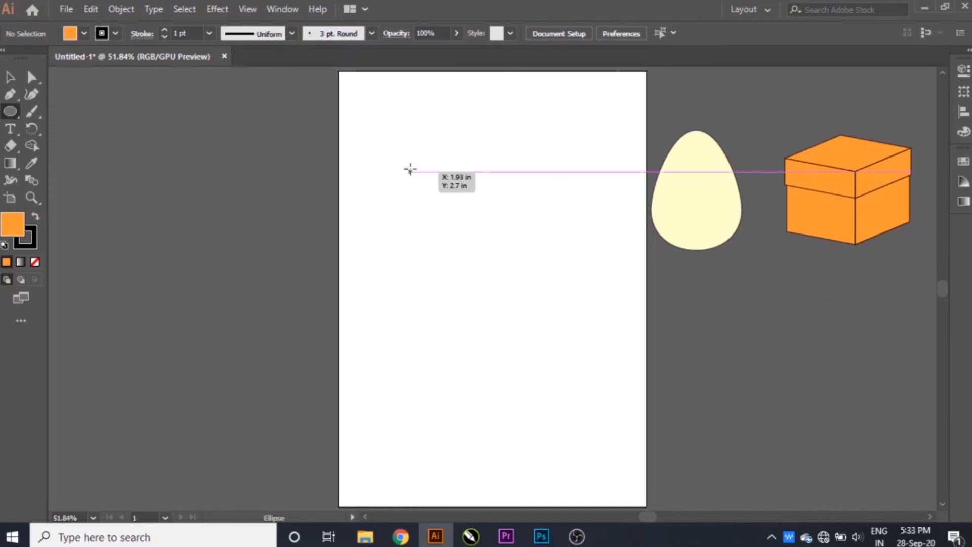
{"action": "left_click_drag", "start_coordinate": [407, 159], "coordinate": [520, 329]}
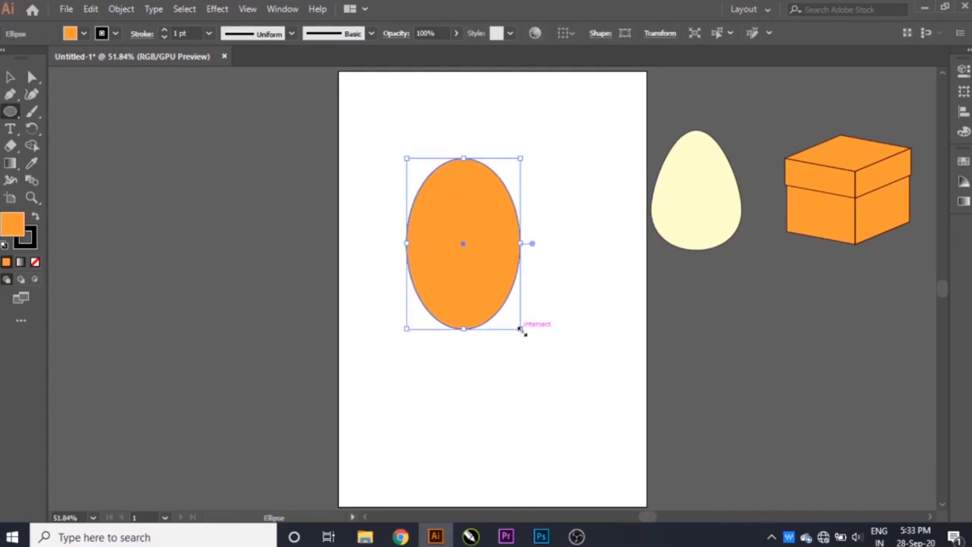
{"action": "double_click", "coordinate": [13, 229]}
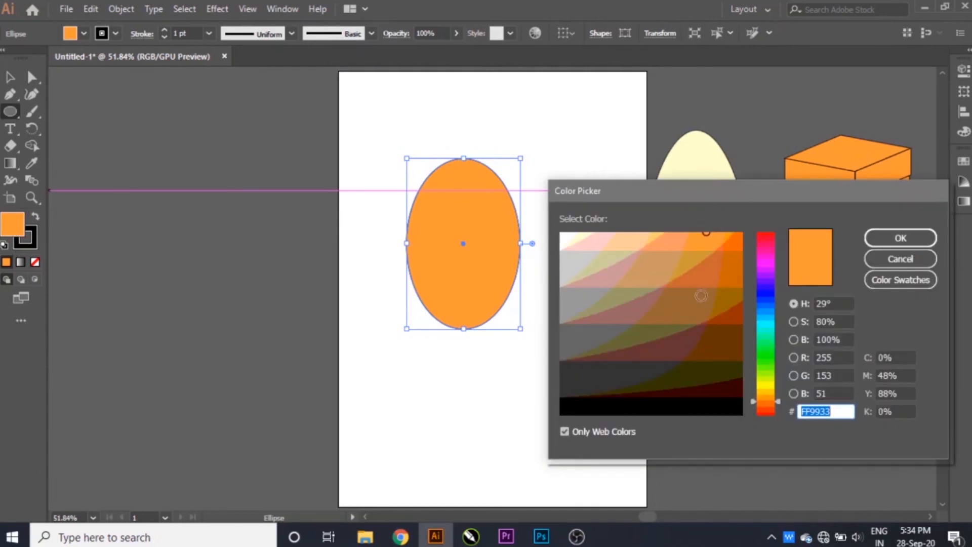
{"action": "left_click", "coordinate": [764, 387]}
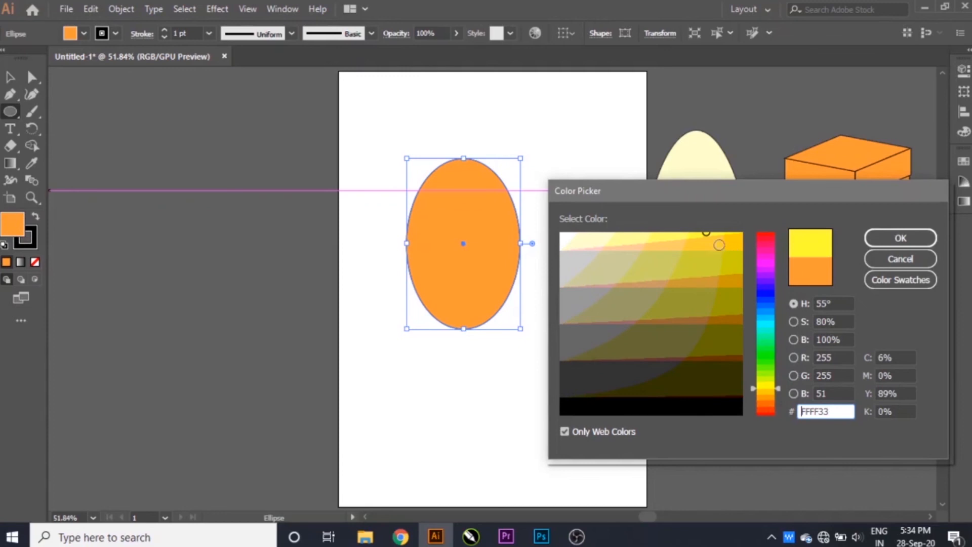
{"action": "left_click", "coordinate": [911, 238]}
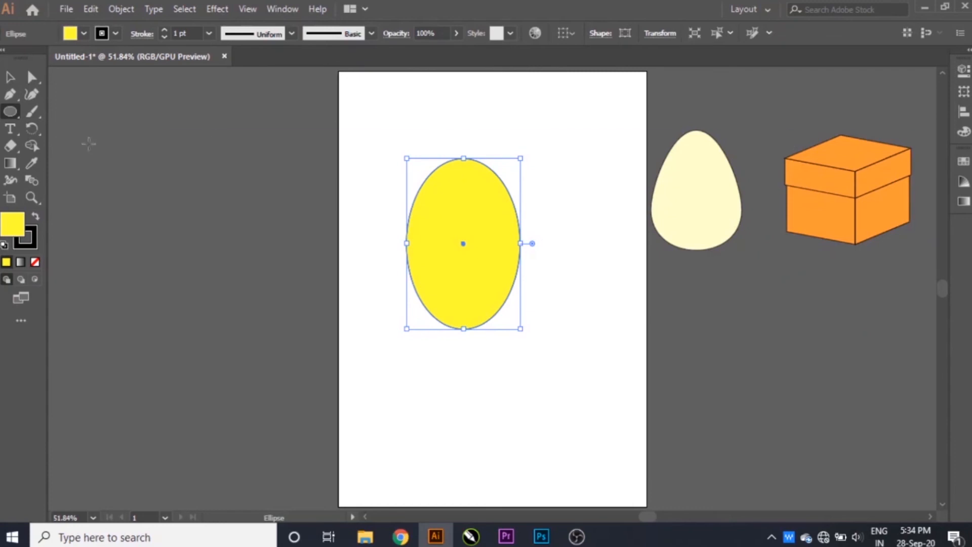
Reshape the yellow ellipse's right side by lengthening the top anchor's right handle and swinging the right anchor's lower handle toward the bottom anchor
{"action": "left_click", "coordinate": [35, 81]}
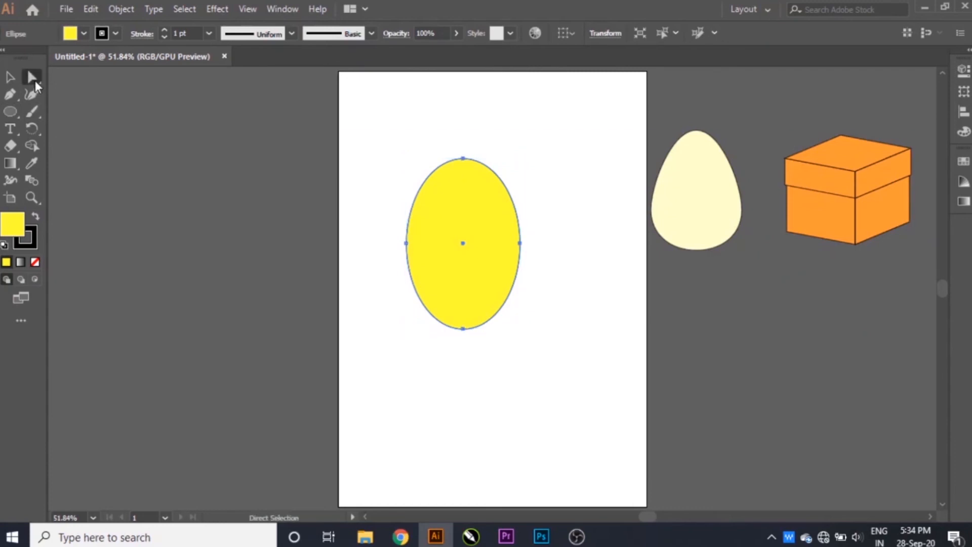
{"action": "left_click", "coordinate": [463, 159]}
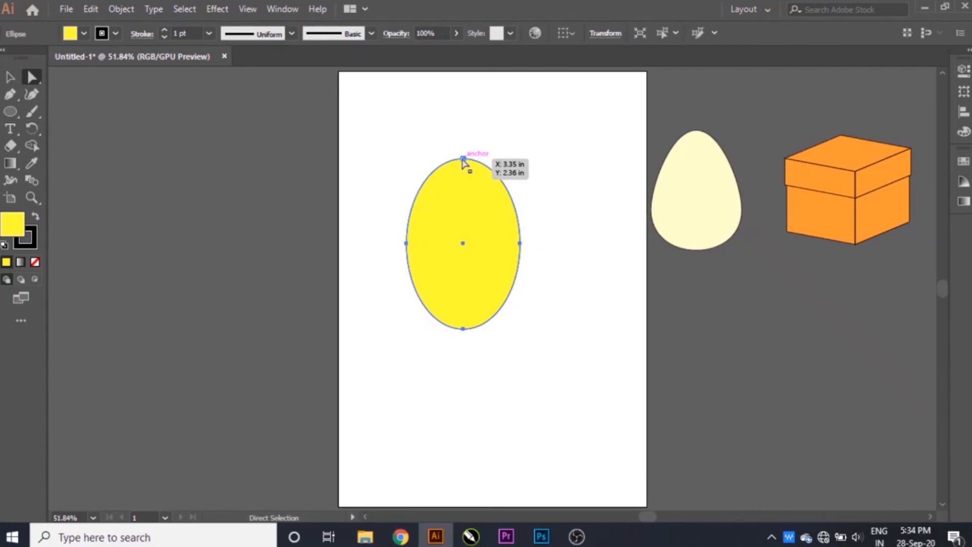
{"action": "left_click", "coordinate": [463, 158]}
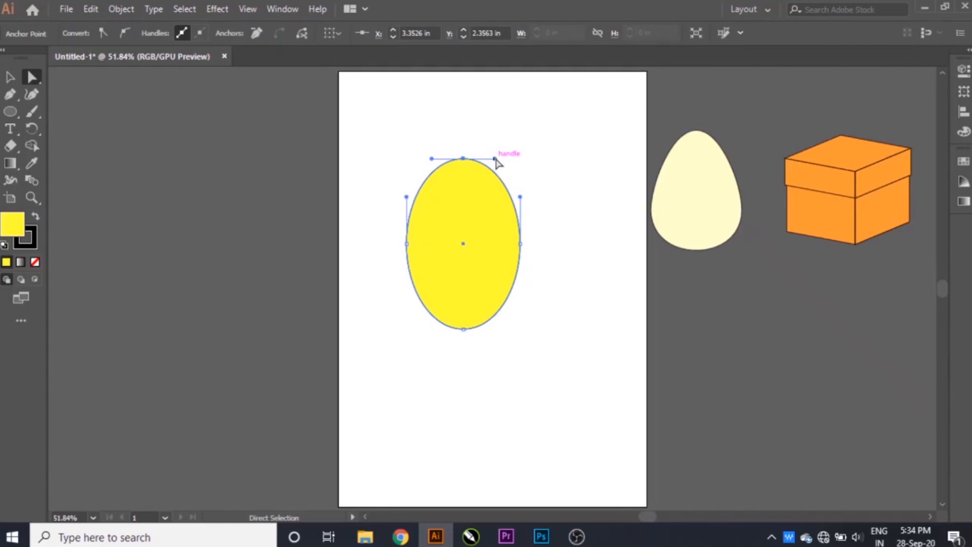
{"action": "mouse_move", "coordinate": [495, 159]}
{"action": "left_mouse_down"}
{"action": "mouse_move", "coordinate": [496, 148]}
{"action": "mouse_move", "coordinate": [519, 159]}
{"action": "mouse_move", "coordinate": [510, 158]}
{"action": "left_mouse_up"}
{"action": "left_click", "coordinate": [520, 244]}
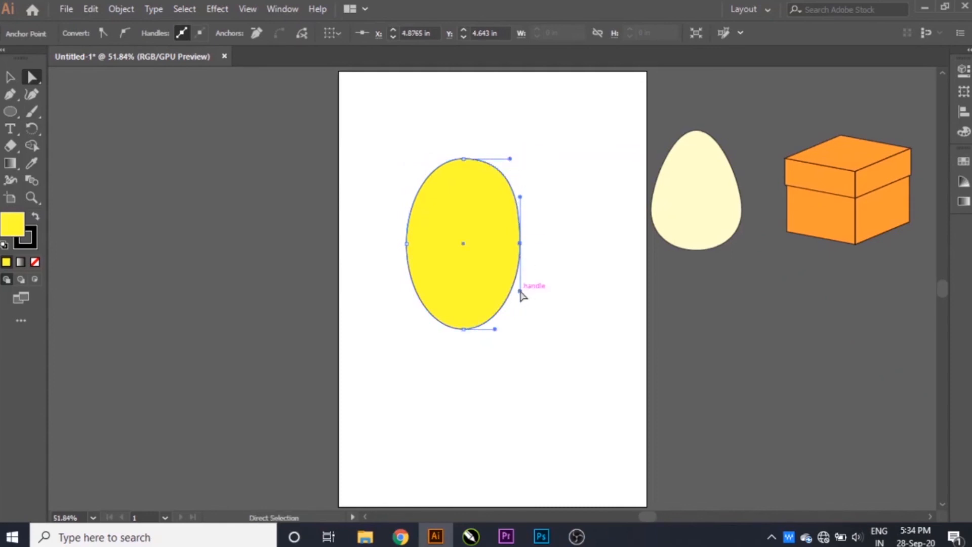
{"action": "left_click_drag", "start_coordinate": [520, 290], "coordinate": [464, 324]}
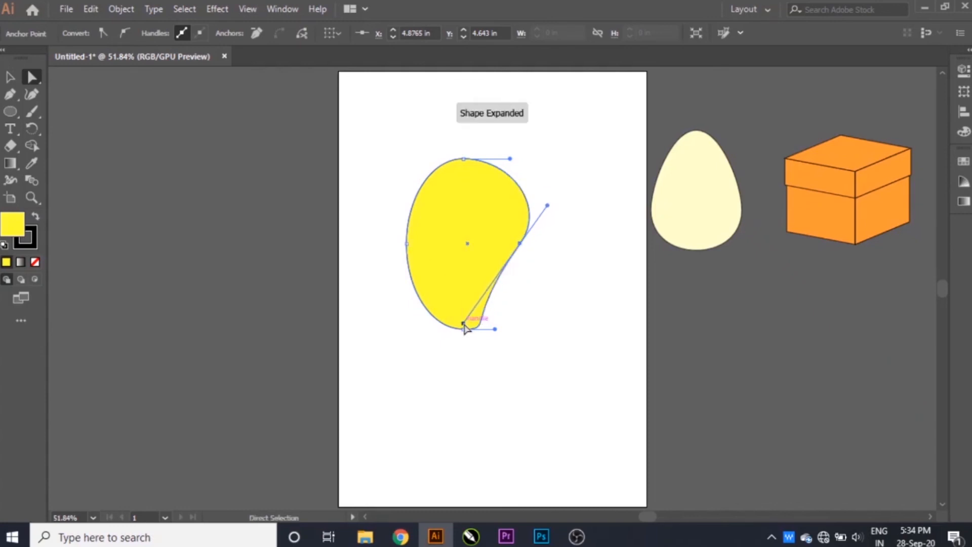
Finish the mango shape by tilting the left anchor's lower handle slightly outward and shifting the top anchor slightly right
{"action": "left_click", "coordinate": [406, 244]}
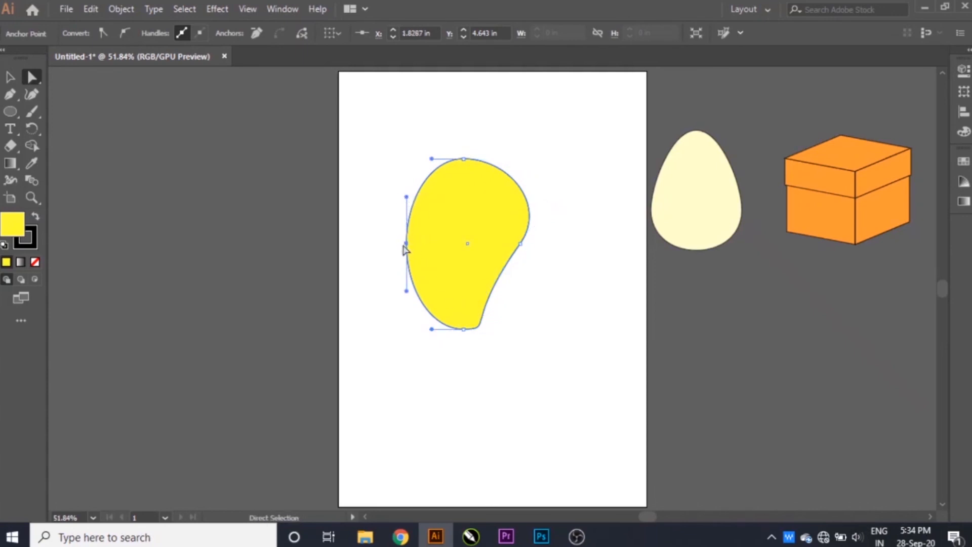
{"action": "mouse_move", "coordinate": [406, 293]}
{"action": "left_mouse_down"}
{"action": "mouse_move", "coordinate": [390, 293]}
{"action": "mouse_move", "coordinate": [402, 292]}
{"action": "left_mouse_up"}
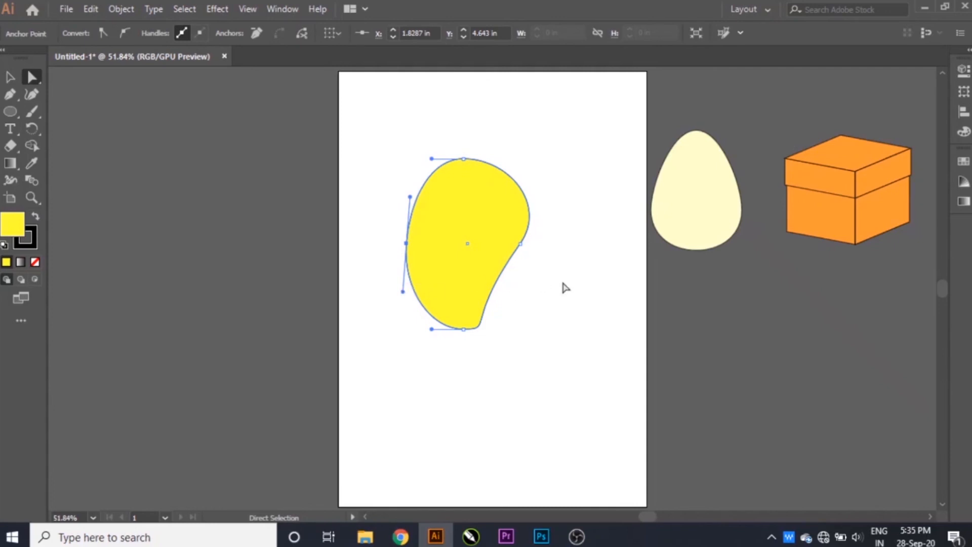
{"action": "left_click_drag", "start_coordinate": [465, 159], "coordinate": [472, 159]}
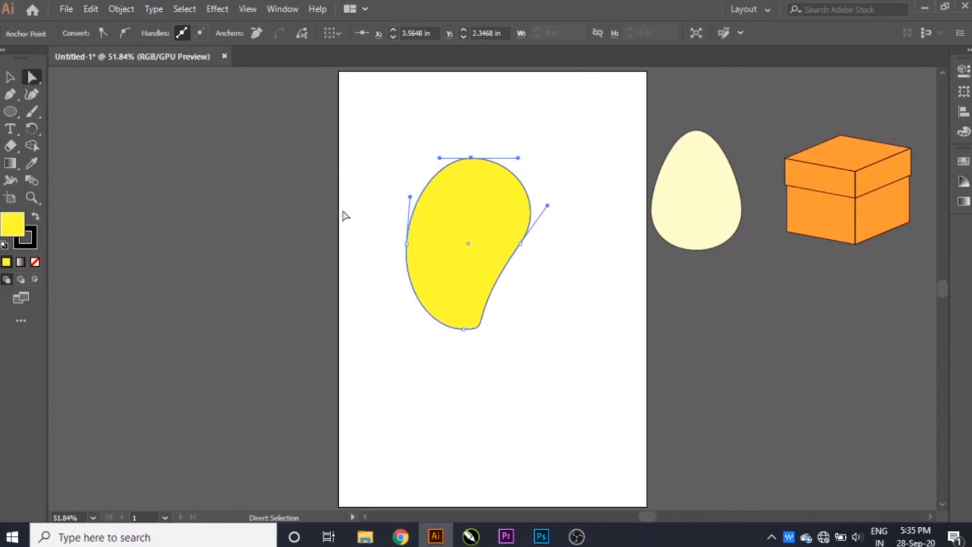
Make a leaf right of the mango from a narrow ellipse about 1.1 by 2.4 in, converting its bottom and top anchors to corner points
{"action": "left_click", "coordinate": [9, 114]}
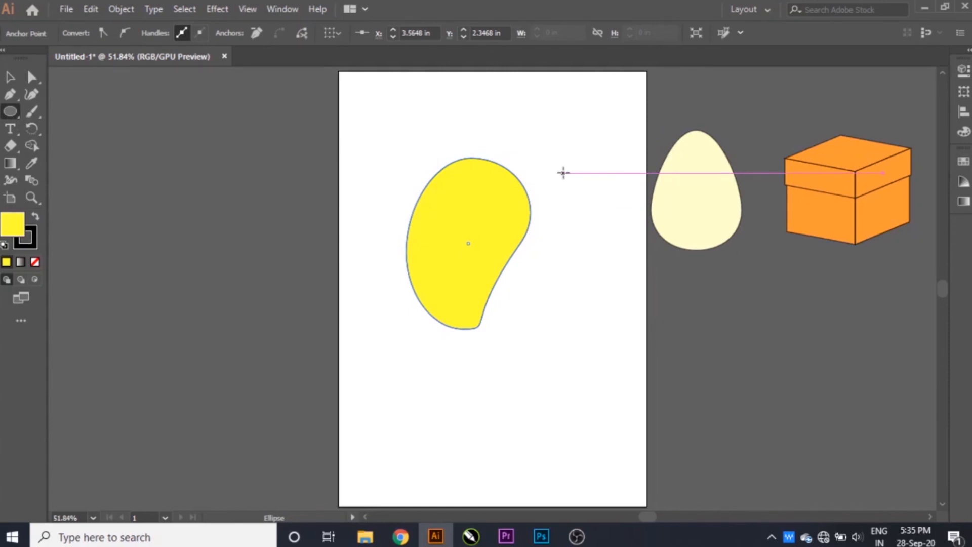
{"action": "left_click_drag", "start_coordinate": [563, 173], "coordinate": [604, 263]}
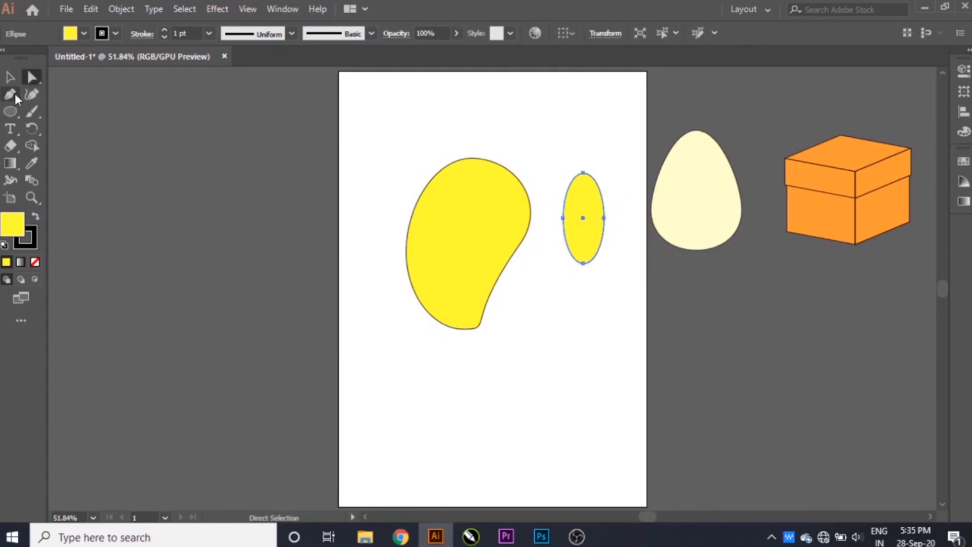
{"action": "left_click", "coordinate": [12, 94]}
{"action": "left_click", "coordinate": [80, 111]}
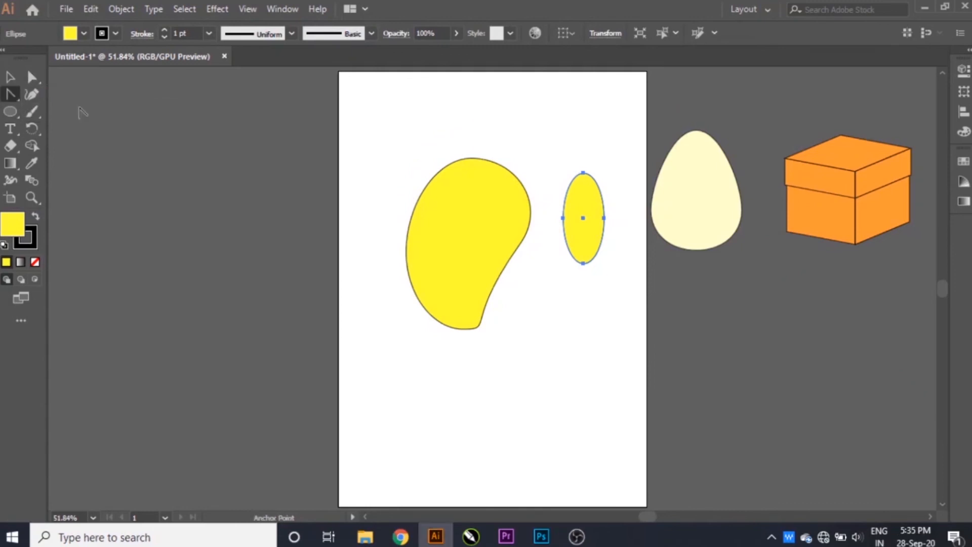
{"action": "left_click", "coordinate": [583, 263]}
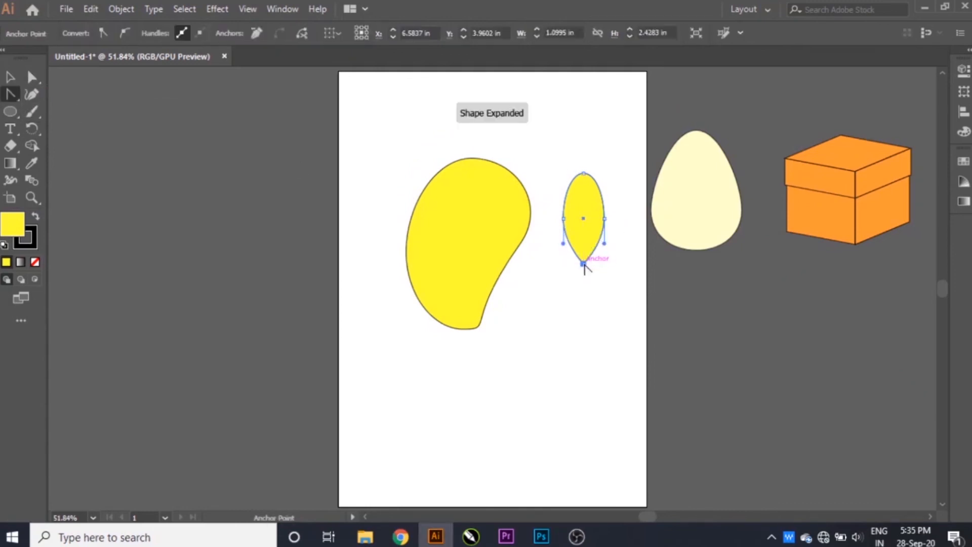
{"action": "left_click", "coordinate": [584, 173]}
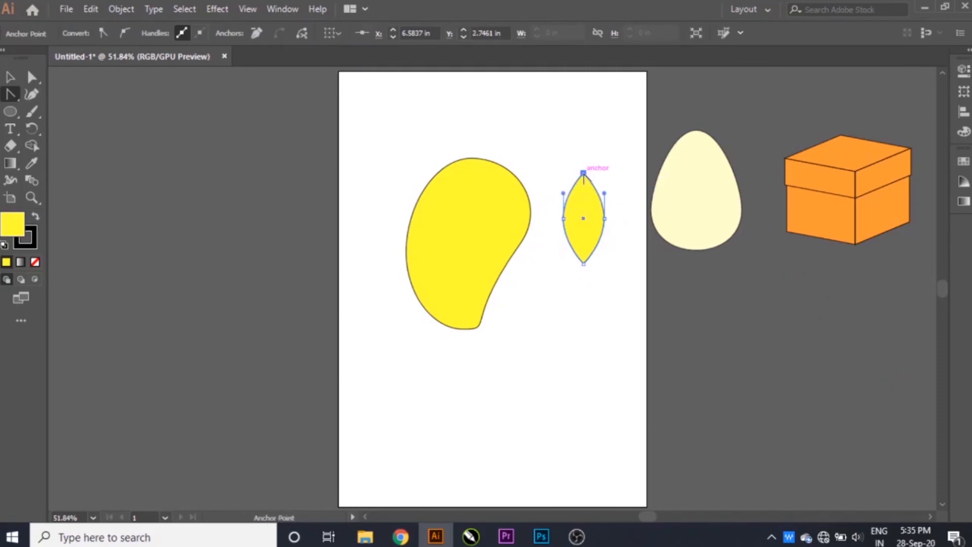
Fill the leaf with dark green 339900
{"action": "double_click", "coordinate": [13, 233]}
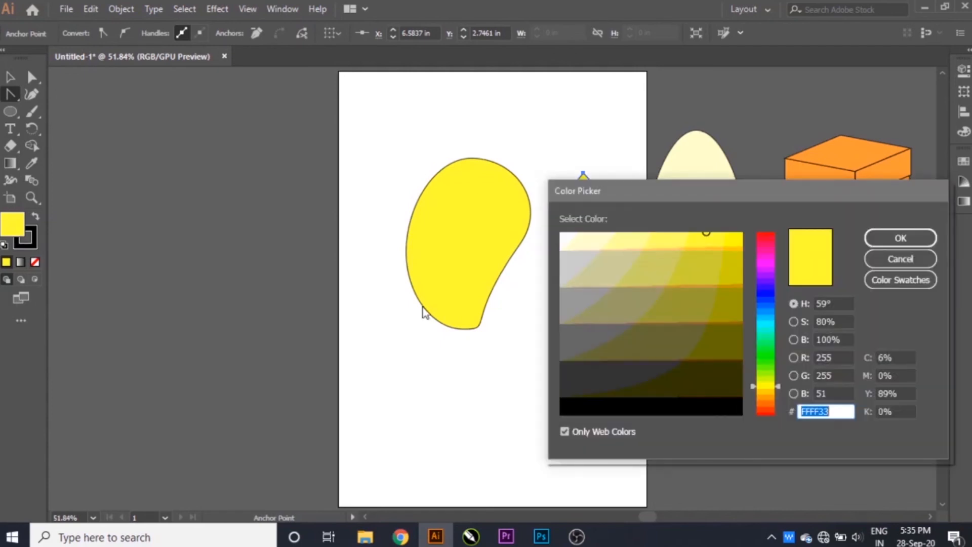
{"action": "left_click", "coordinate": [764, 362]}
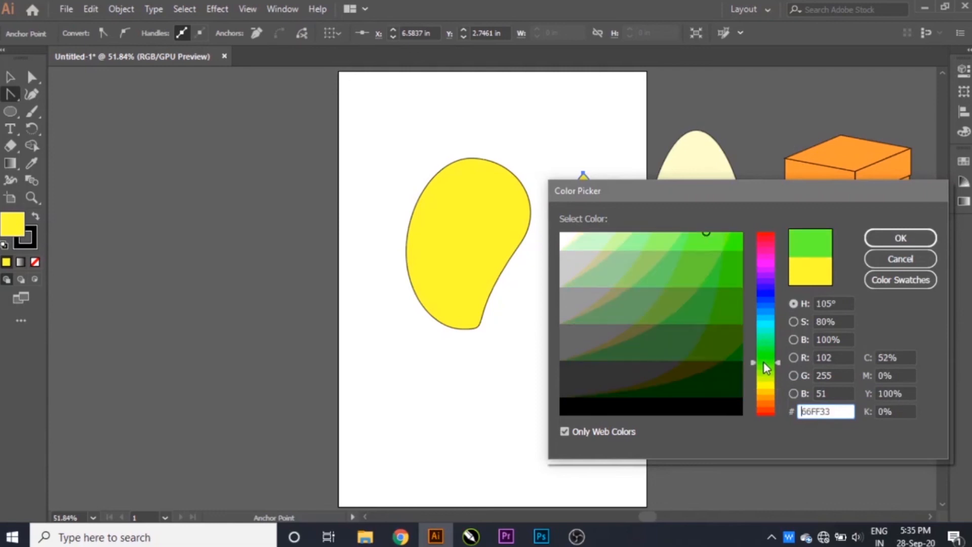
{"action": "left_click", "coordinate": [730, 313]}
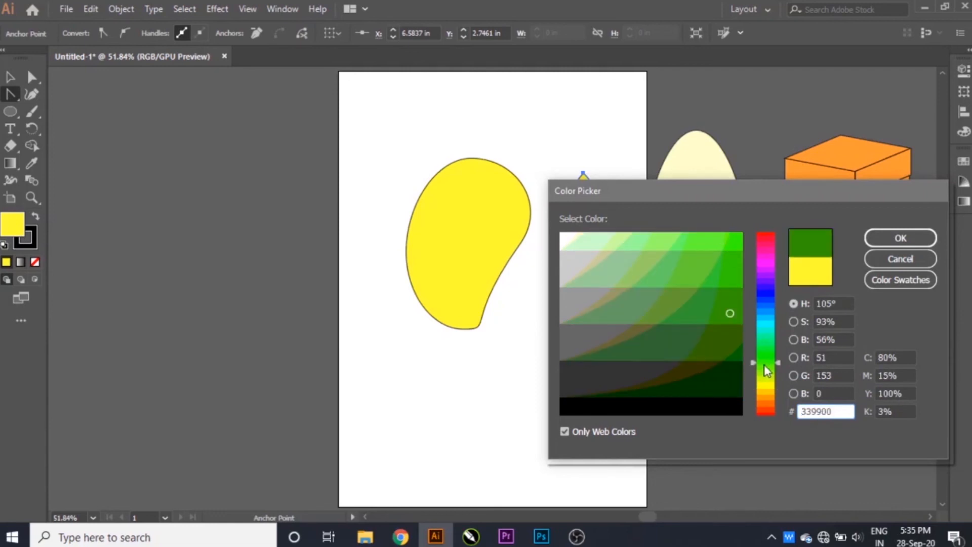
{"action": "left_click", "coordinate": [765, 369]}
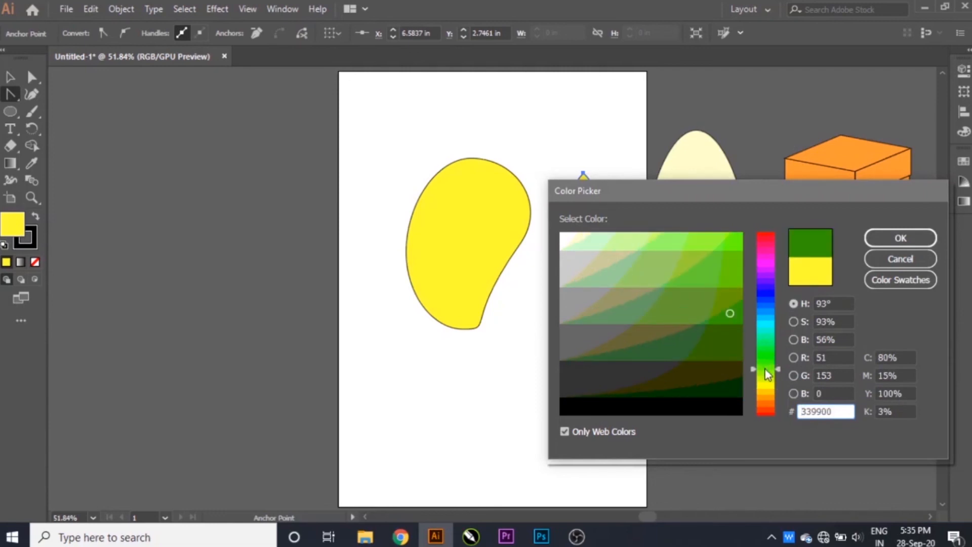
{"action": "left_click", "coordinate": [898, 238]}
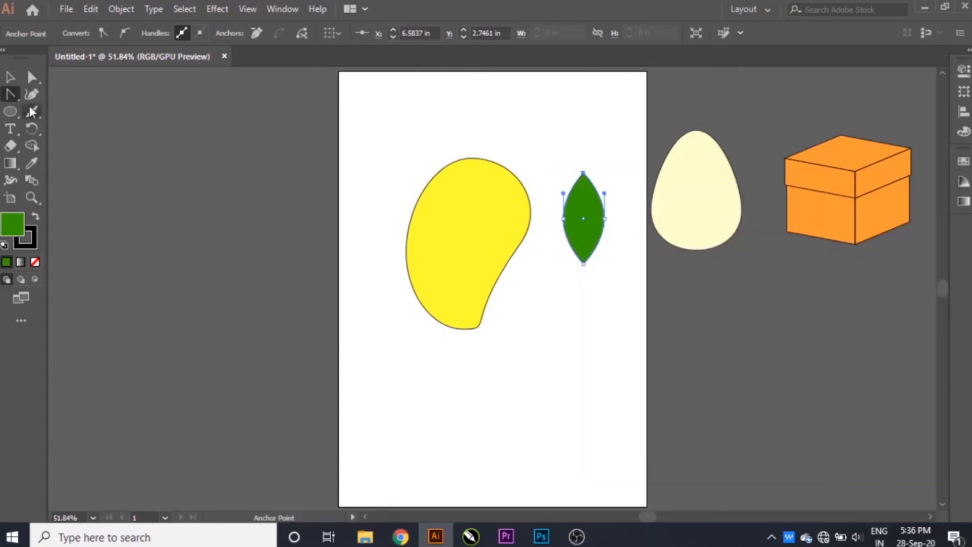
Place the leaf on the mango's upper right, tilted slightly counterclockwise and scaled down, with its upper tip at the mango's top edge
{"action": "left_click", "coordinate": [11, 80]}
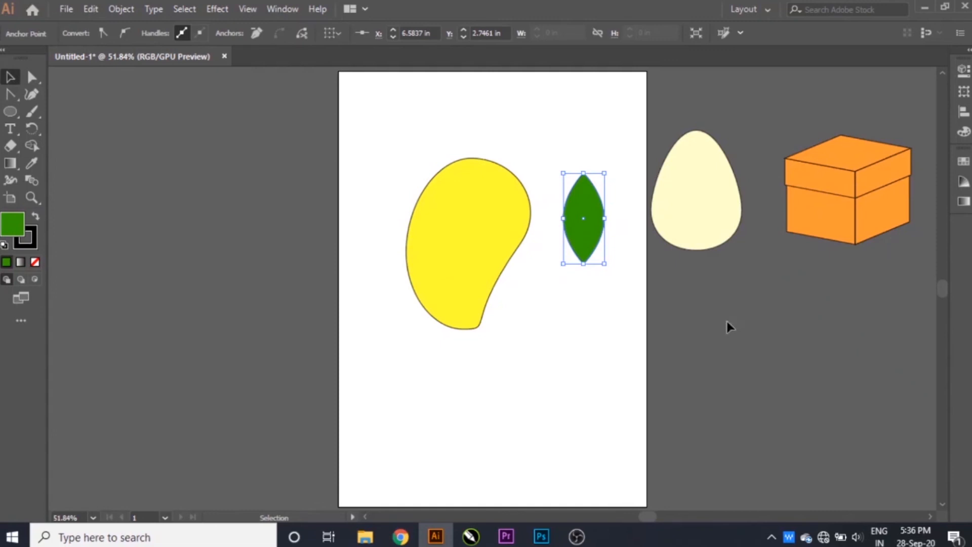
{"action": "left_click_drag", "start_coordinate": [588, 234], "coordinate": [495, 221]}
{"action": "left_click_drag", "start_coordinate": [509, 257], "coordinate": [532, 258]}
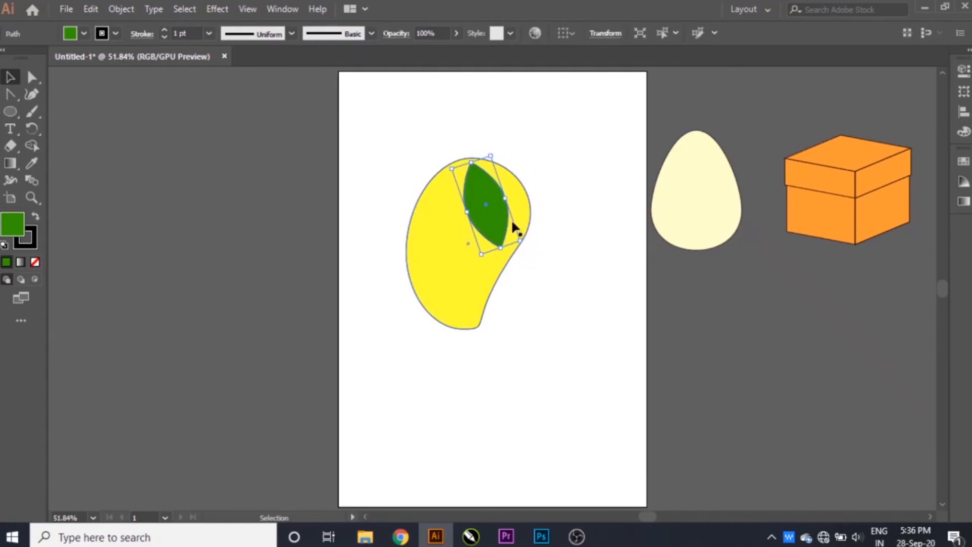
{"action": "left_click_drag", "start_coordinate": [486, 206], "coordinate": [501, 204]}
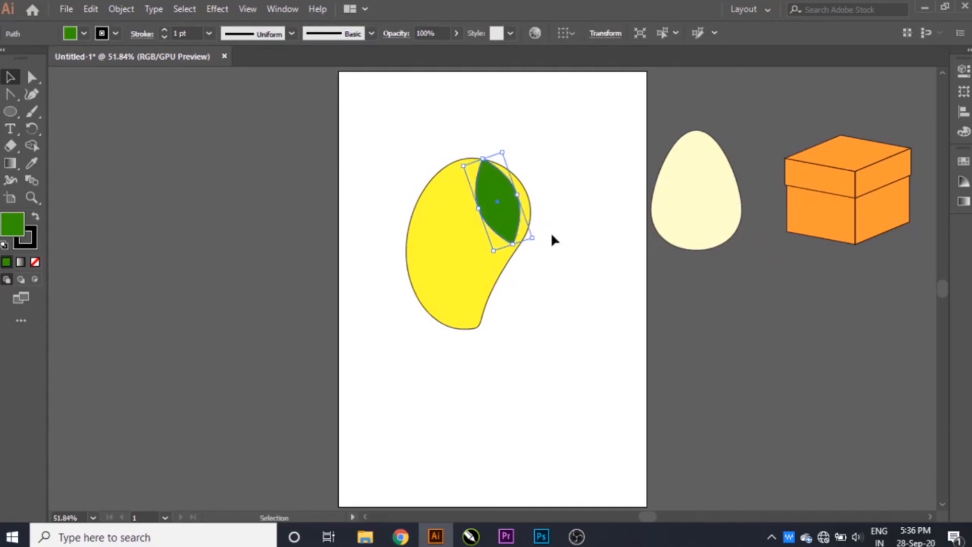
{"action": "left_click_drag", "start_coordinate": [531, 238], "coordinate": [497, 196]}
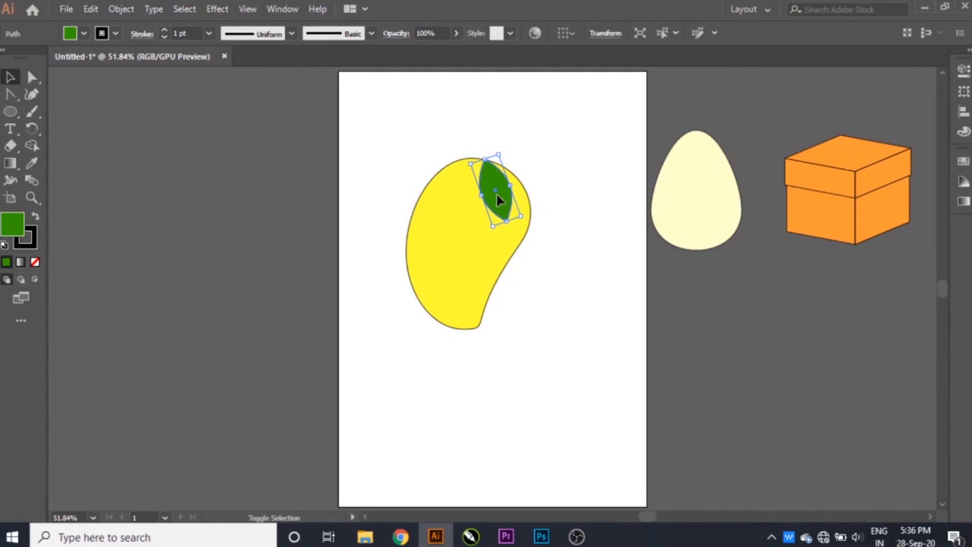
Duplicate the leaf to its left, rotate the copy clockwise to lean the opposite way, and join both upper tips at the mango's top
{"action": "left_click_drag", "start_coordinate": [496, 192], "coordinate": [457, 202]}
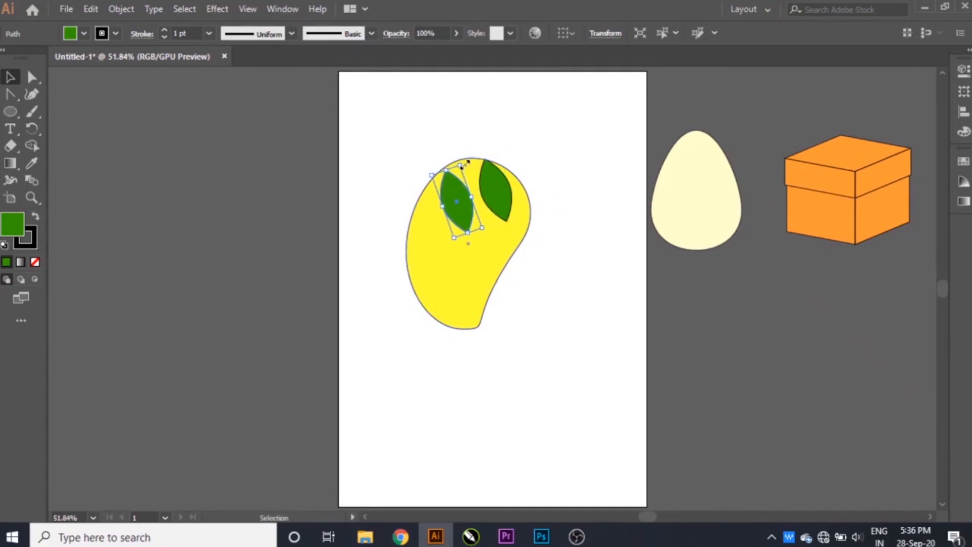
{"action": "left_click_drag", "start_coordinate": [466, 163], "coordinate": [491, 181]}
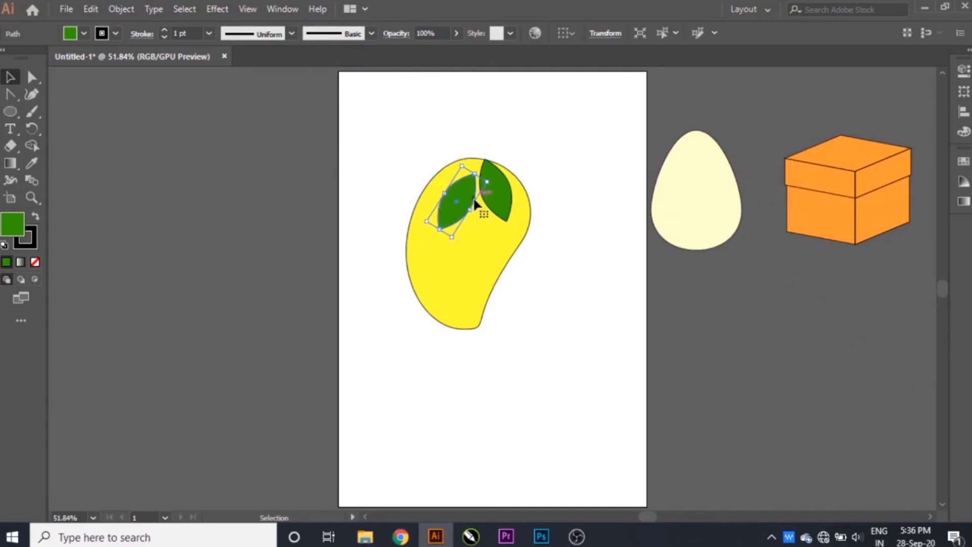
{"action": "left_click_drag", "start_coordinate": [453, 215], "coordinate": [464, 205]}
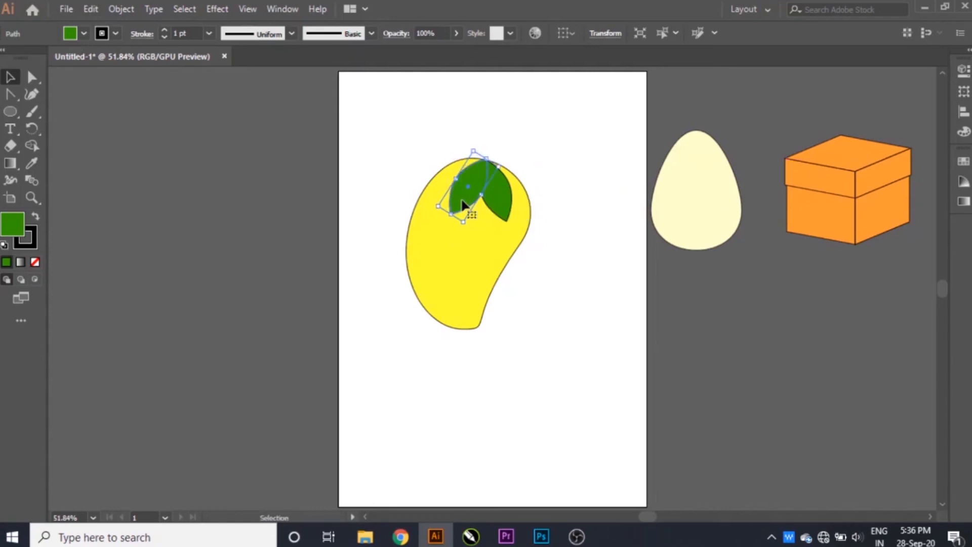
{"action": "left_click", "coordinate": [540, 153]}
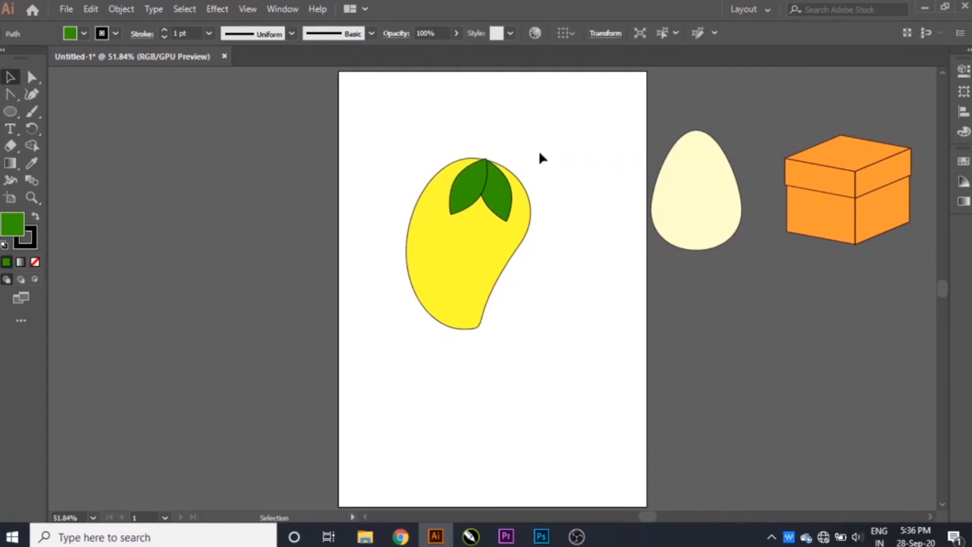
Rotate the left leaf slightly further clockwise and shift it up and left so its tip meets the right leaf's tip
{"action": "left_click", "coordinate": [472, 190]}
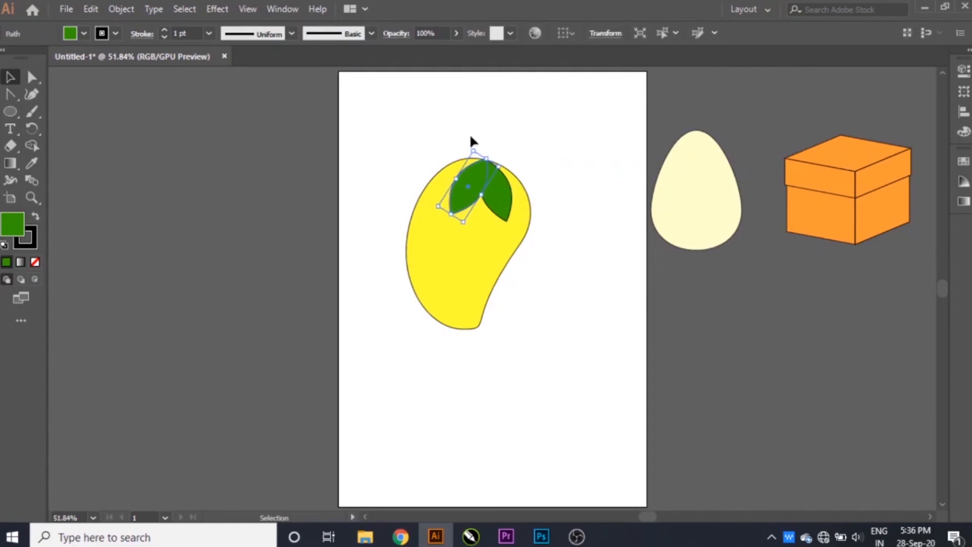
{"action": "left_click_drag", "start_coordinate": [470, 144], "coordinate": [475, 144]}
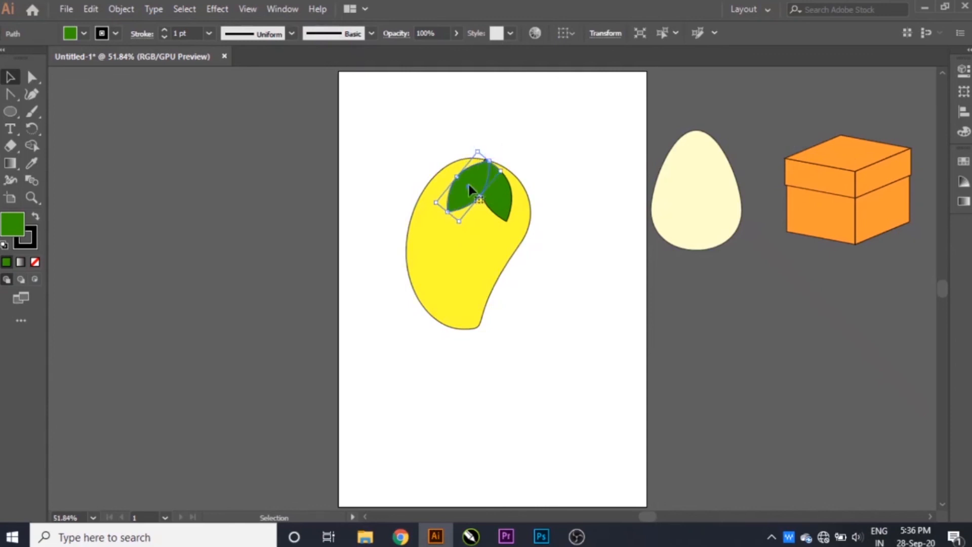
{"action": "left_click_drag", "start_coordinate": [463, 200], "coordinate": [461, 196]}
{"action": "left_click_drag", "start_coordinate": [476, 146], "coordinate": [481, 143]}
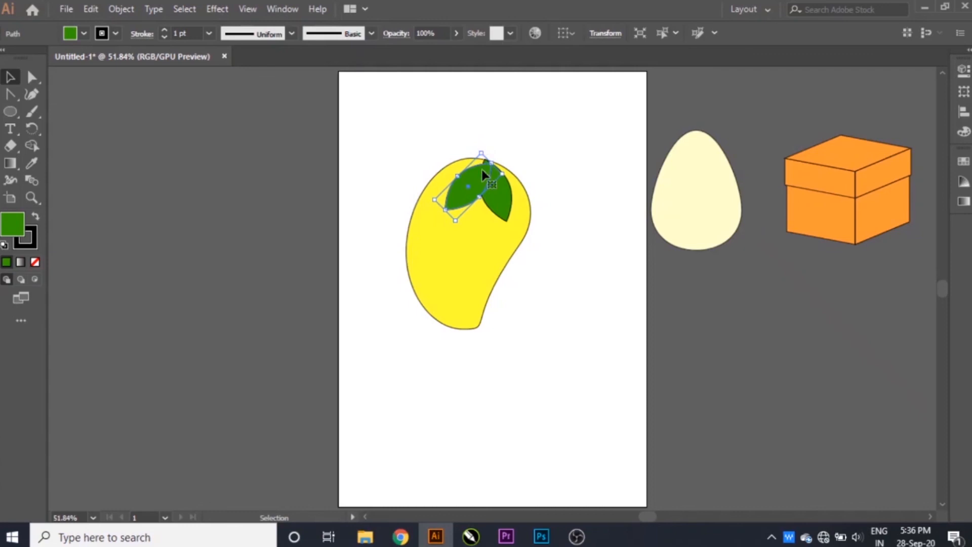
{"action": "key", "text": "Left"}
{"action": "left_click_drag", "start_coordinate": [482, 170], "coordinate": [476, 163]}
{"action": "left_click", "coordinate": [539, 151]}
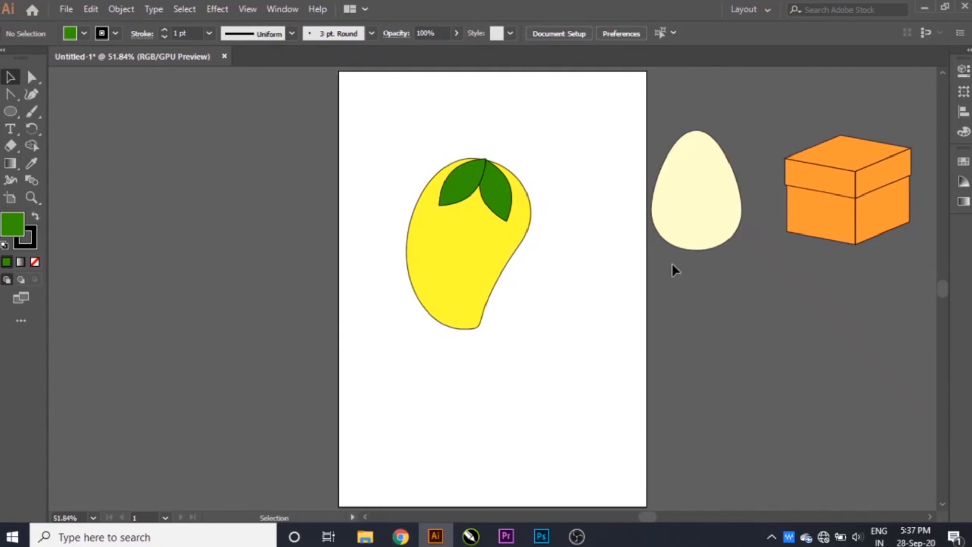
Move the egg onto the artboard right of the mango and the orange box onto the artboard below the mango
{"action": "left_click_drag", "start_coordinate": [698, 190], "coordinate": [593, 259]}
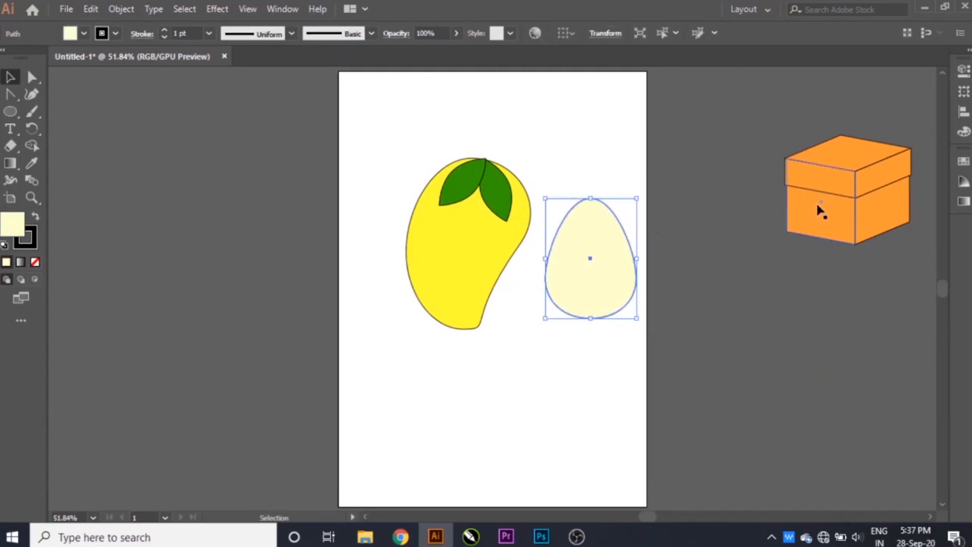
{"action": "left_click_drag", "start_coordinate": [820, 210], "coordinate": [457, 435]}
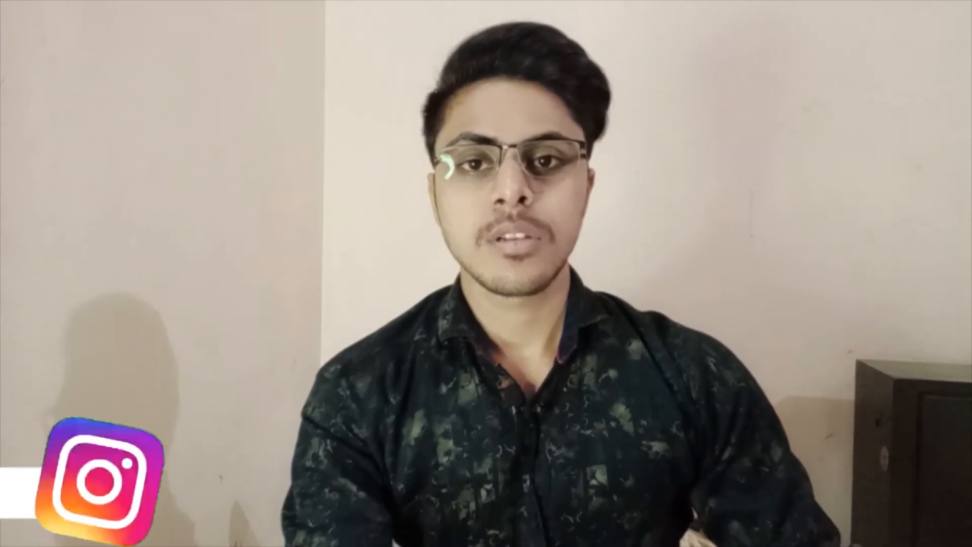